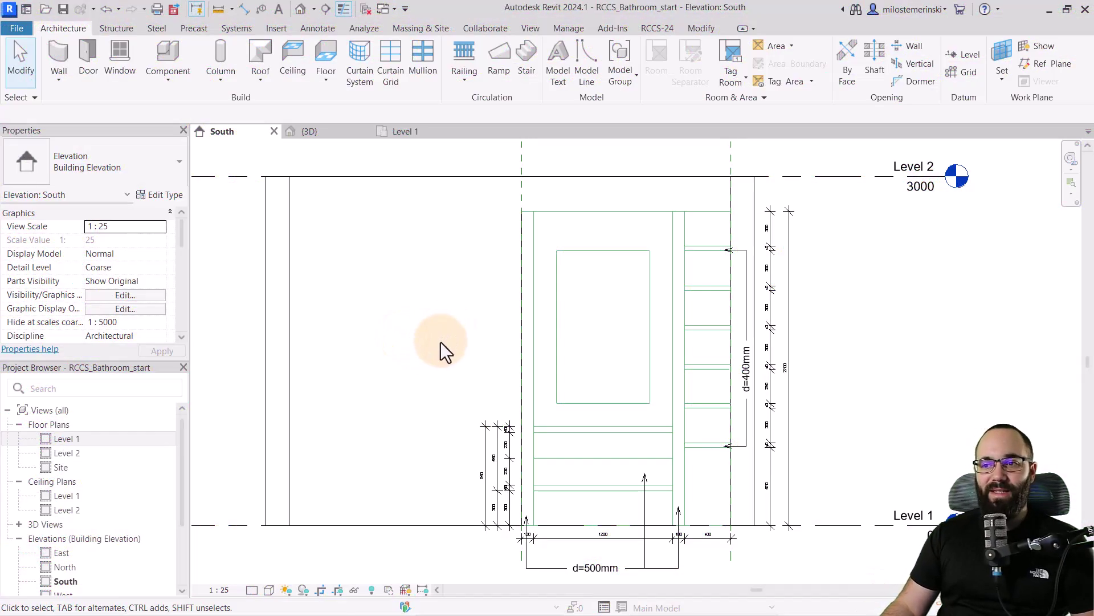
Step: Examine the bathroom walls in 3D and the cabinet layout lines and dimensions in the South elevation
{"action": "middle_click_drag", "start_coordinate": [458, 361], "coordinate": [447, 359]}
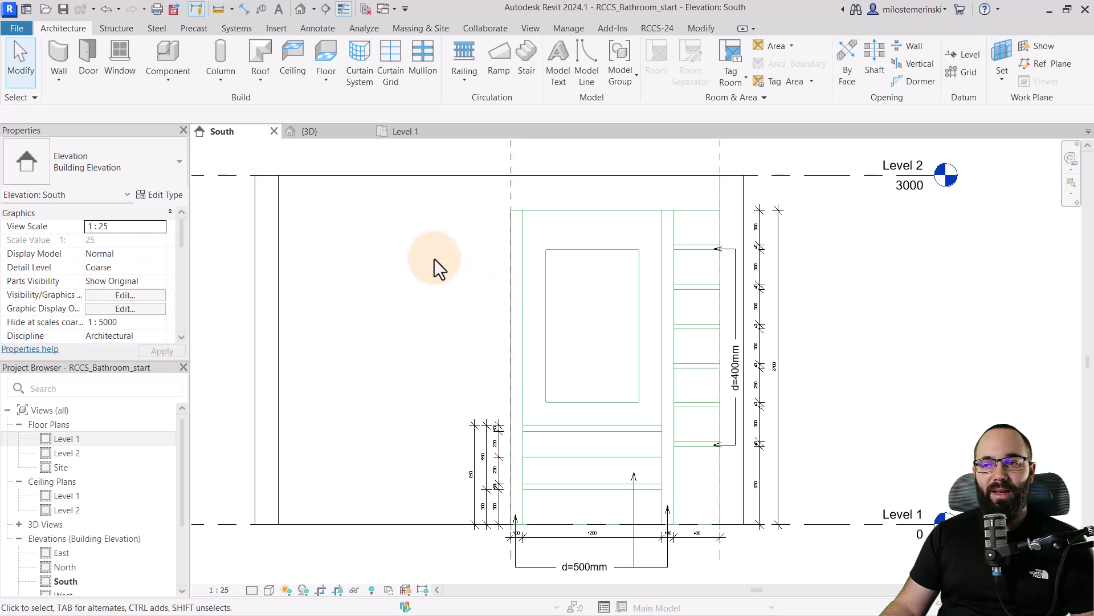
{"action": "left_click", "coordinate": [336, 133]}
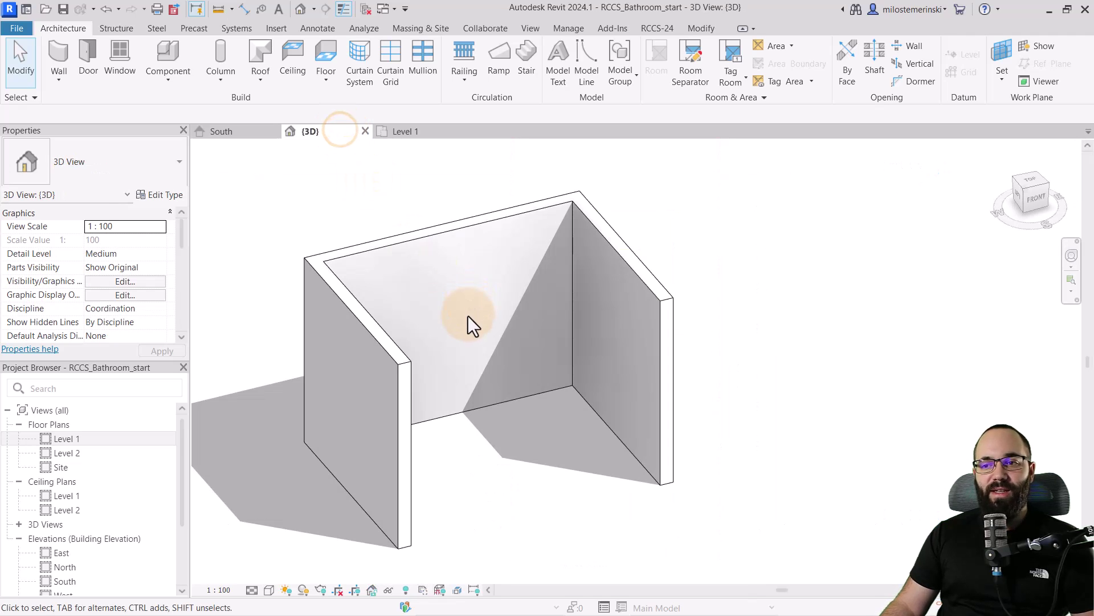
{"action": "middle_click_drag", "start_coordinate": [467, 315], "coordinate": [488, 343], "text": "shift"}
{"action": "left_click", "coordinate": [445, 244]}
{"action": "middle_click_drag", "start_coordinate": [445, 244], "coordinate": [430, 272], "text": "shift"}
{"action": "left_click", "coordinate": [238, 138]}
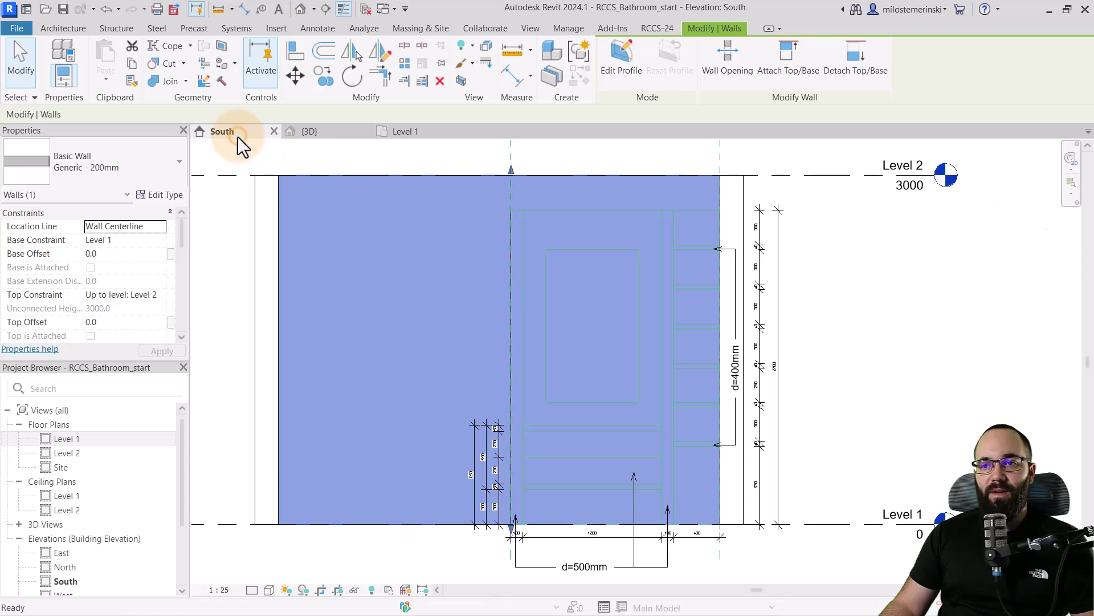
{"action": "left_click", "coordinate": [351, 251]}
{"action": "left_click", "coordinate": [518, 229]}
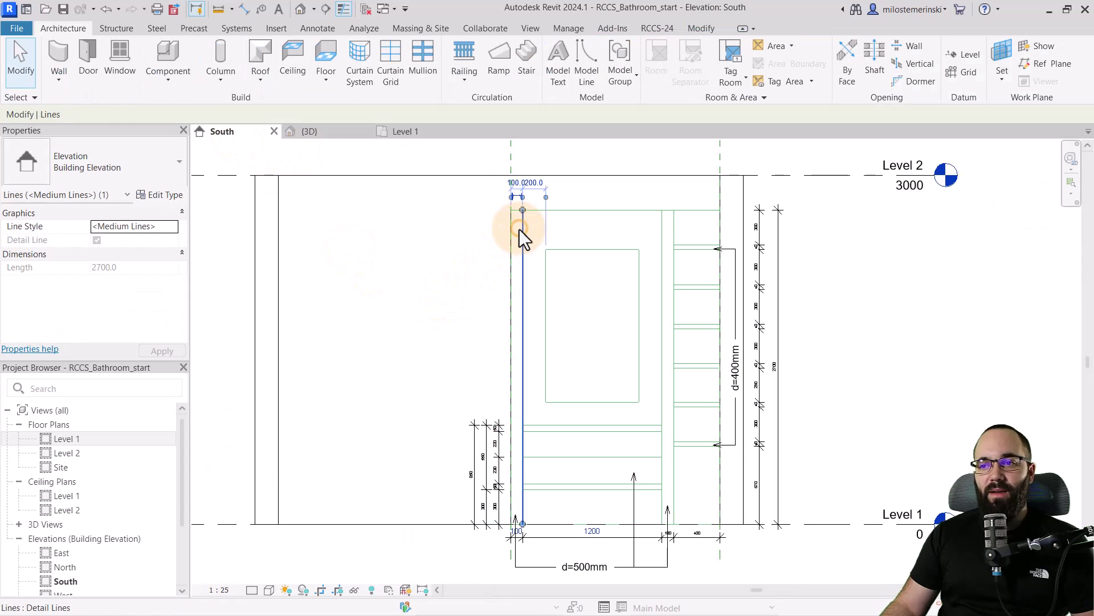
{"action": "left_click", "coordinate": [574, 209]}
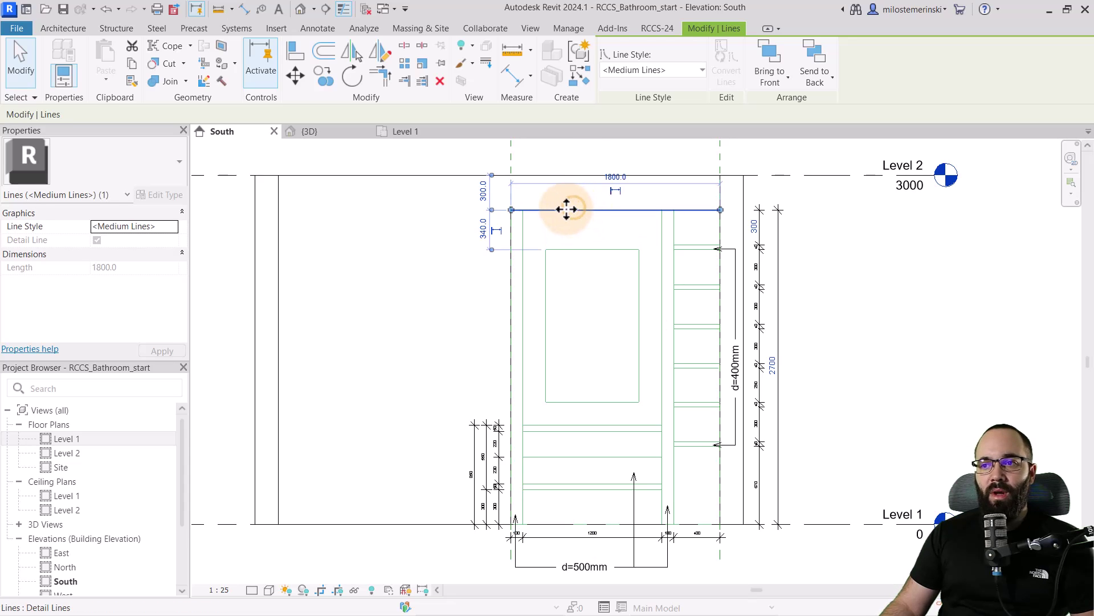
{"action": "key", "text": "Delete"}
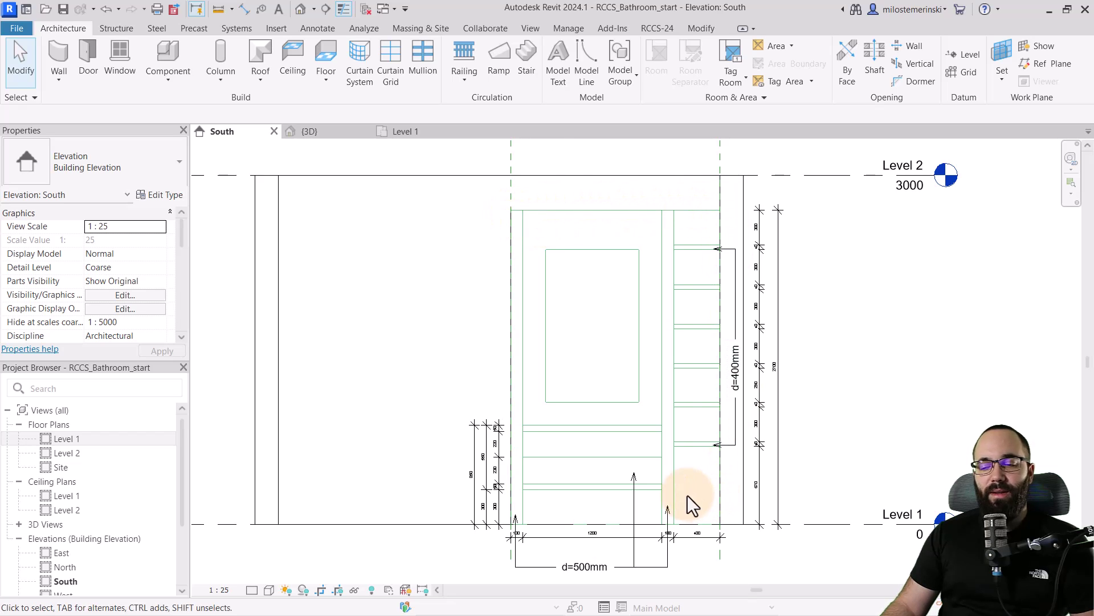
{"action": "mouse_move", "coordinate": [689, 467]}
{"action": "middle_mouse_down"}
{"action": "mouse_move", "coordinate": [659, 475]}
{"action": "mouse_move", "coordinate": [679, 463]}
{"action": "middle_mouse_up"}
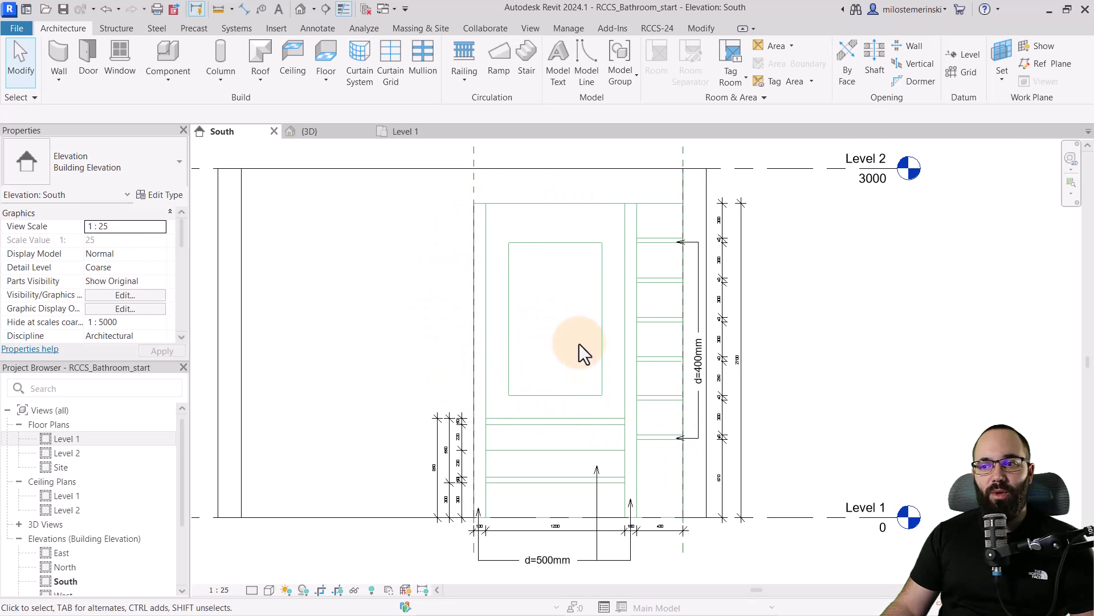
{"action": "scroll", "coordinate": [579, 343], "scroll_direction": "up", "scroll_amount": 1}
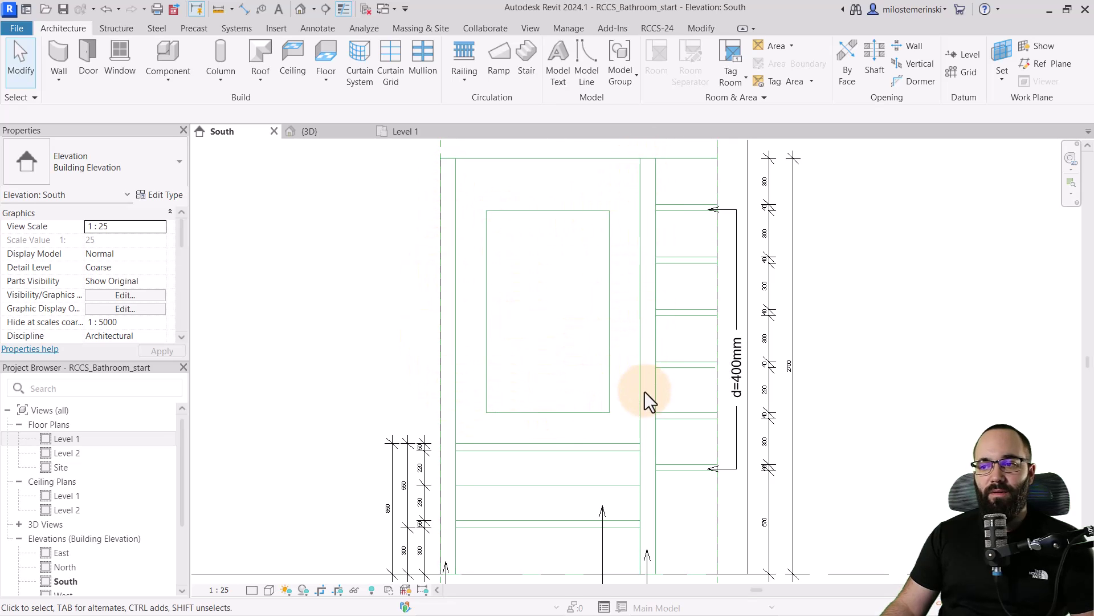
{"action": "scroll", "coordinate": [644, 394], "scroll_direction": "down", "scroll_amount": 1, "text": "ctrl"}
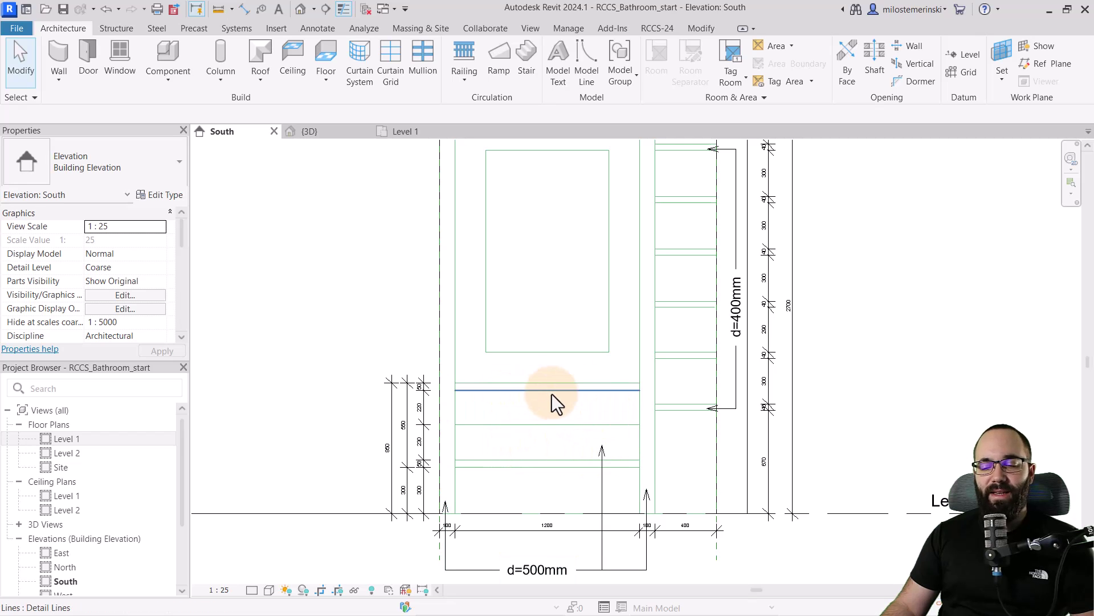
{"action": "middle_click_drag", "start_coordinate": [586, 431], "coordinate": [493, 453]}
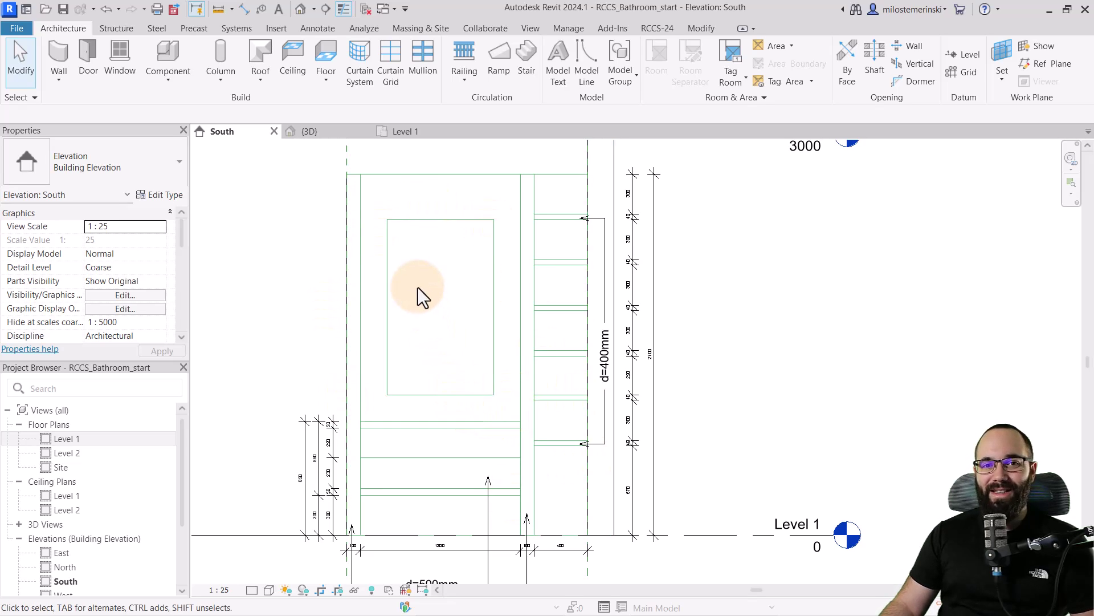
Step: Add a square of RCCS host walls beside the room in the Level 1 floor plan
{"action": "left_click", "coordinate": [651, 30]}
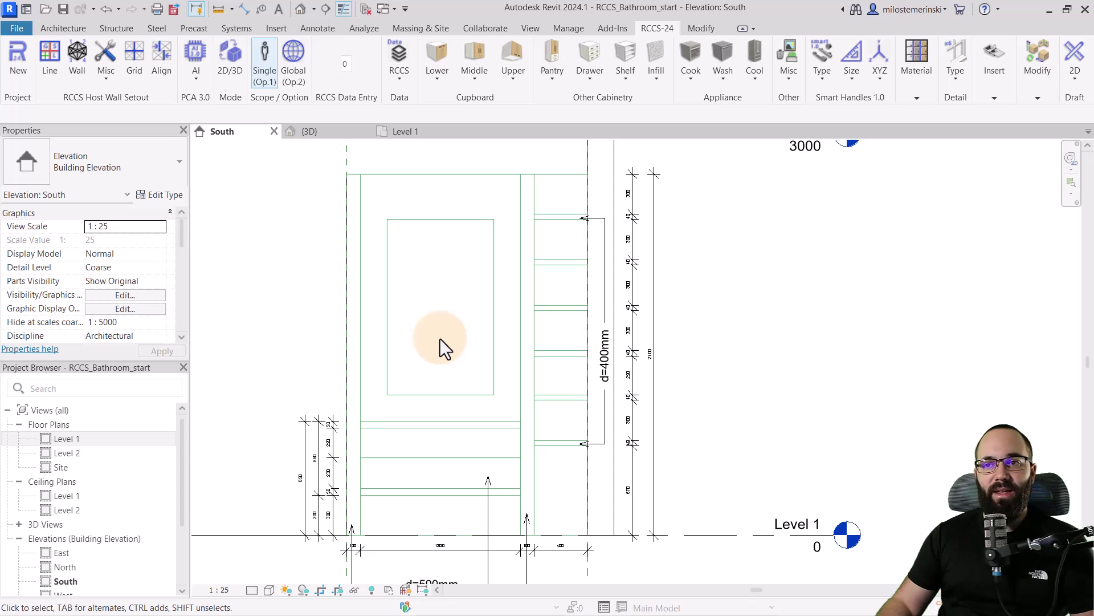
{"action": "left_click", "coordinate": [717, 255]}
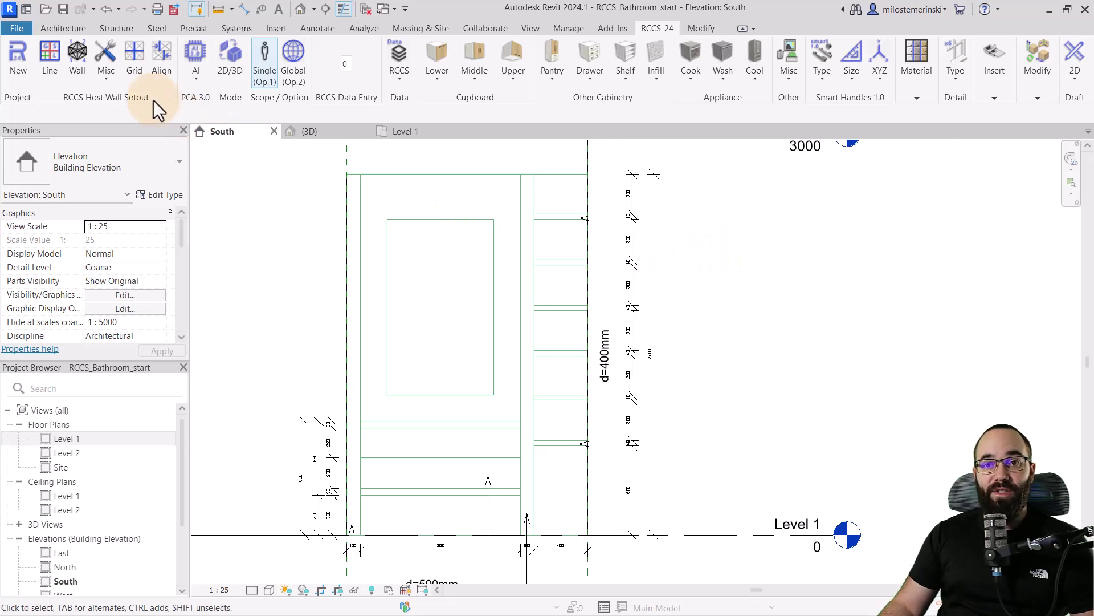
{"action": "left_click", "coordinate": [398, 137]}
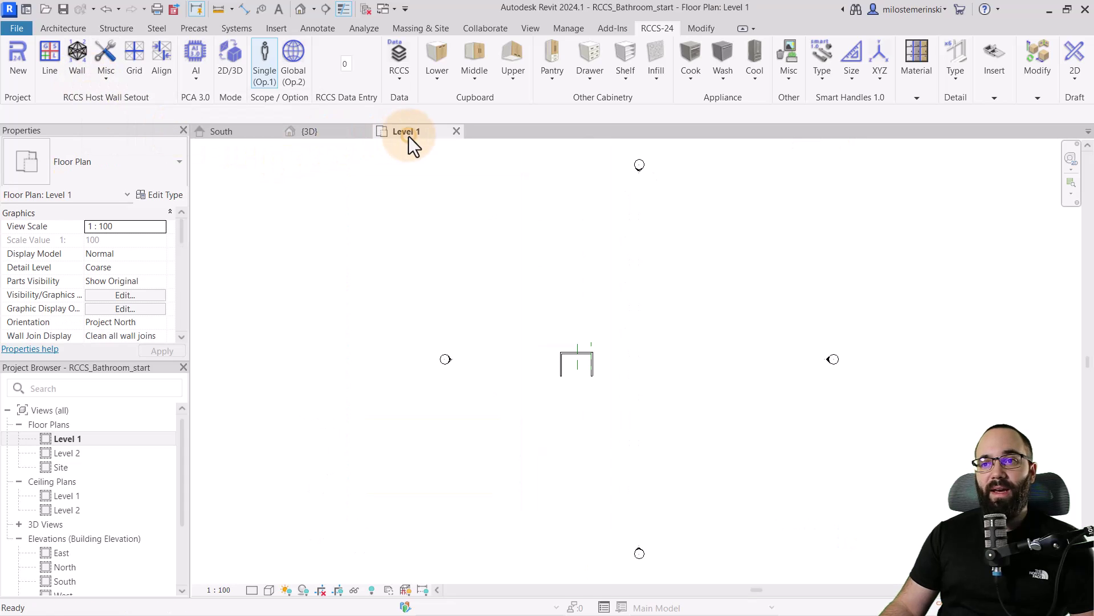
{"action": "left_click", "coordinate": [77, 56]}
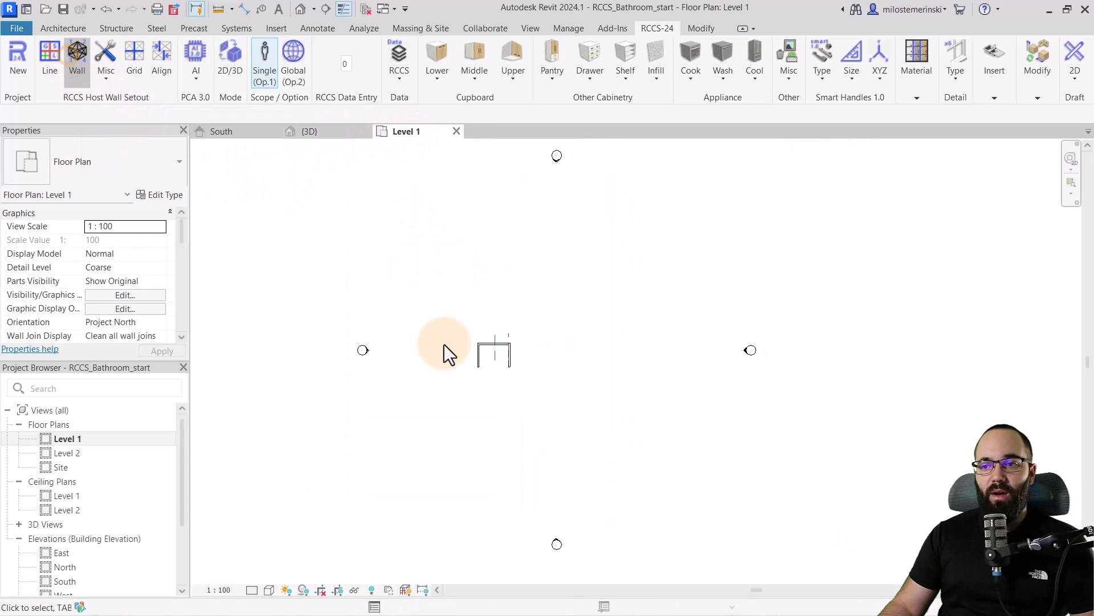
{"action": "scroll", "coordinate": [556, 349], "scroll_direction": "up", "scroll_amount": 2}
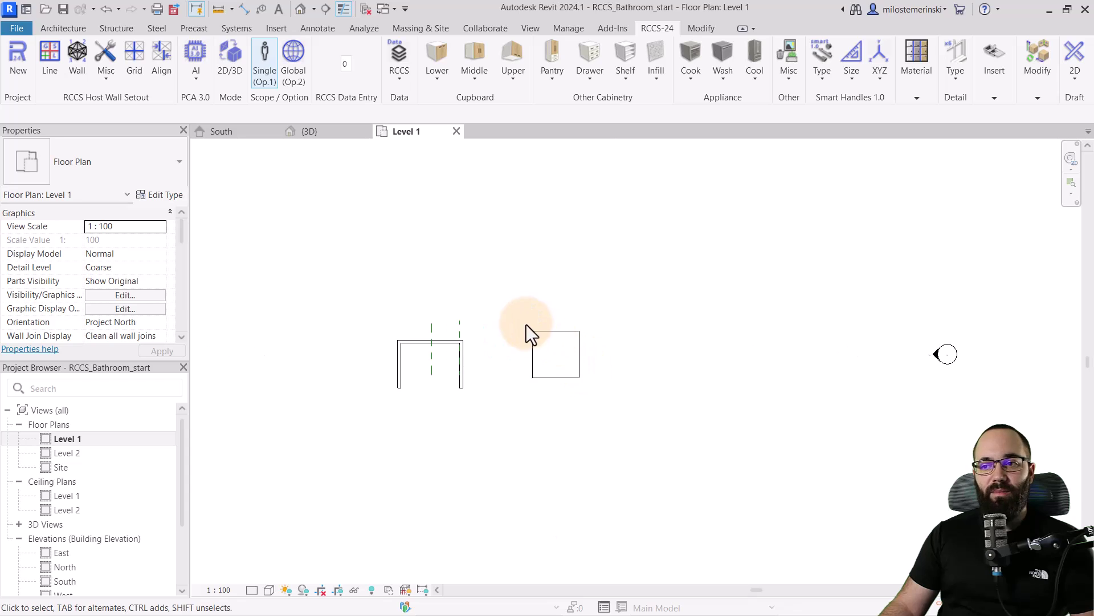
{"action": "scroll", "coordinate": [552, 352], "scroll_direction": "up", "scroll_amount": 2}
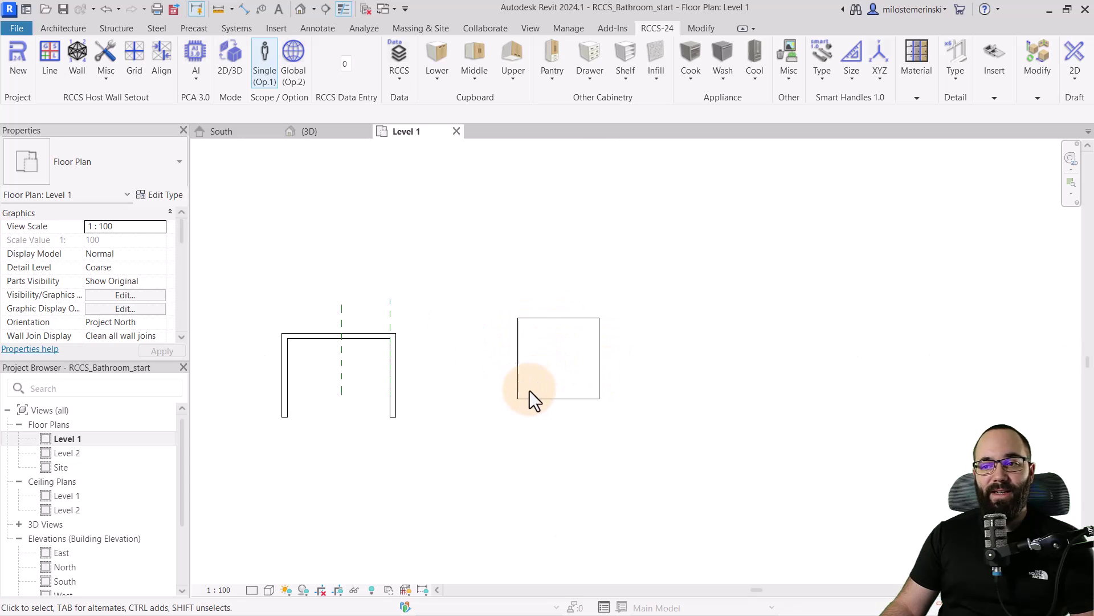
{"action": "left_click_drag", "start_coordinate": [634, 425], "coordinate": [507, 318]}
{"action": "left_click", "coordinate": [531, 472]}
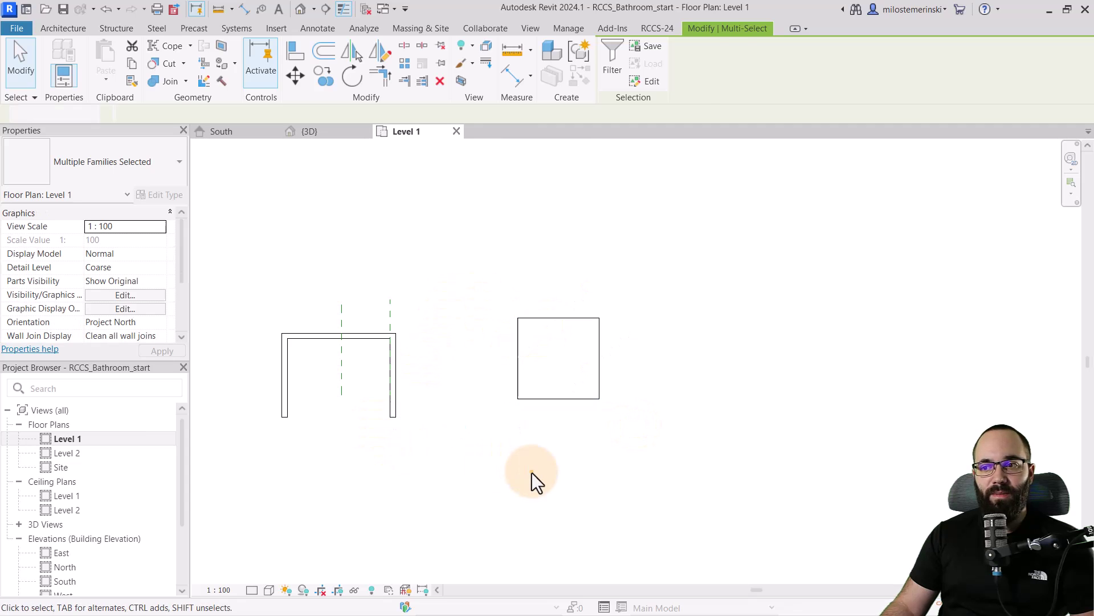
Step: Move the square's side host walls onto the two reference planes and its rear host wall onto the room's back wall inner face
{"action": "left_click_drag", "start_coordinate": [518, 373], "coordinate": [342, 374]}
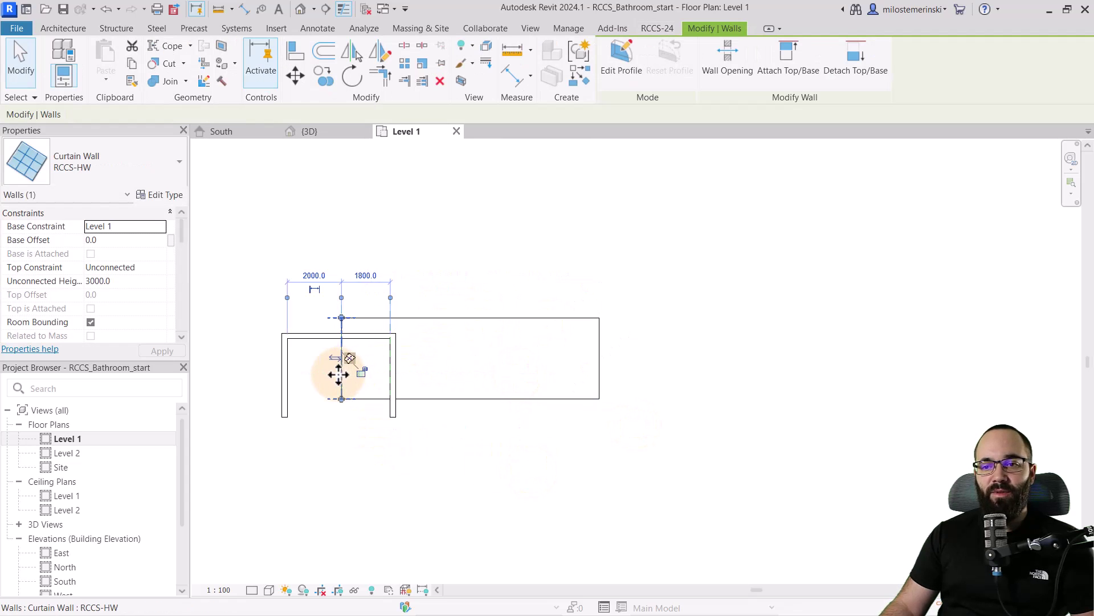
{"action": "scroll", "coordinate": [343, 348], "scroll_direction": "up", "scroll_amount": 3}
{"action": "left_click", "coordinate": [315, 276]}
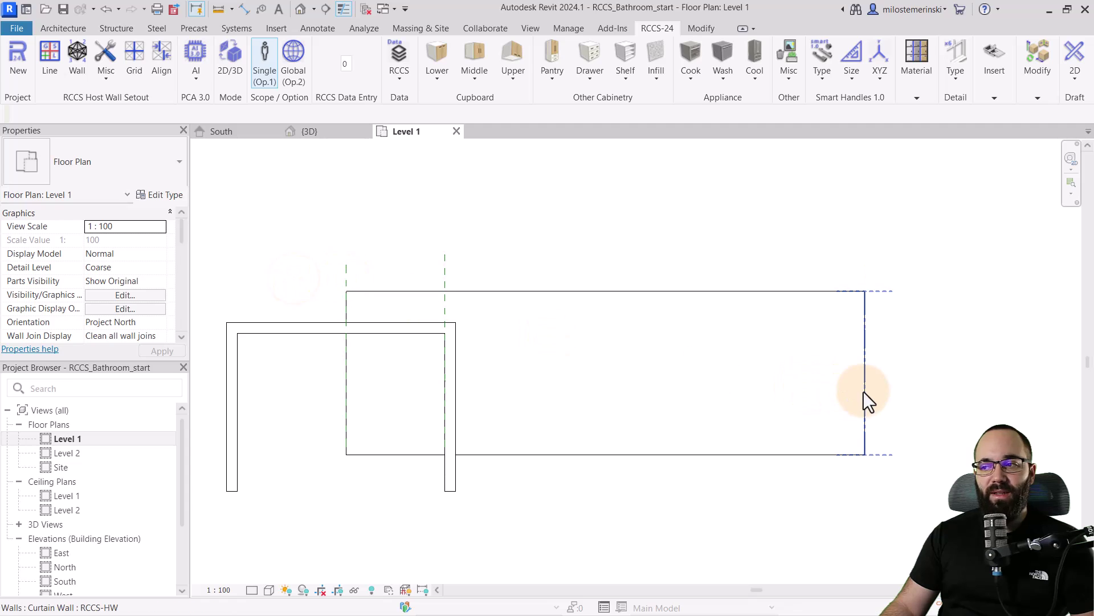
{"action": "left_click_drag", "start_coordinate": [863, 391], "coordinate": [447, 399]}
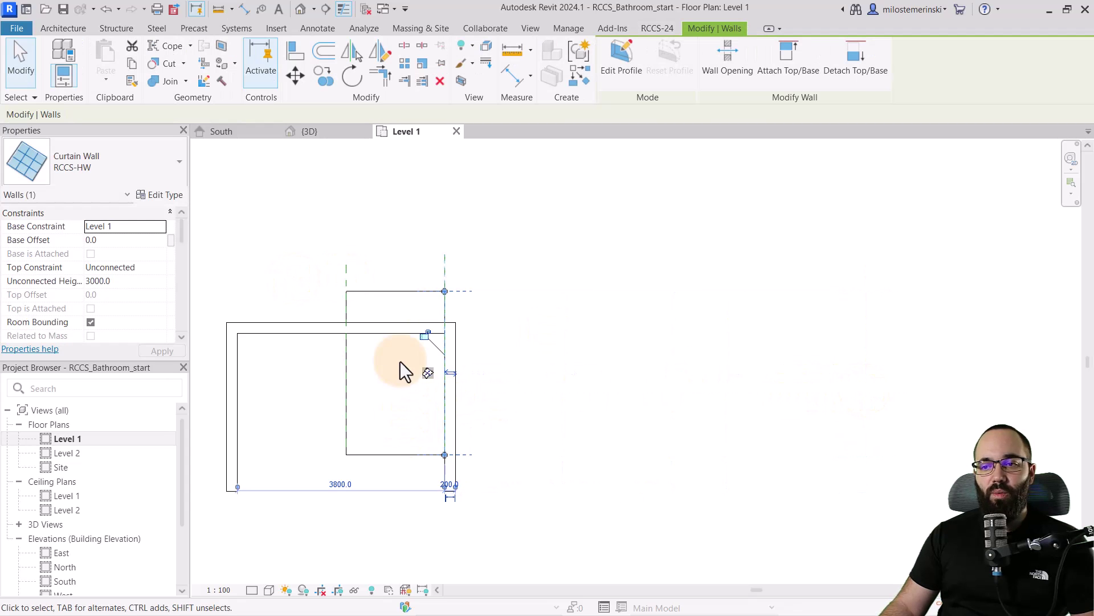
{"action": "left_click_drag", "start_coordinate": [400, 292], "coordinate": [391, 337]}
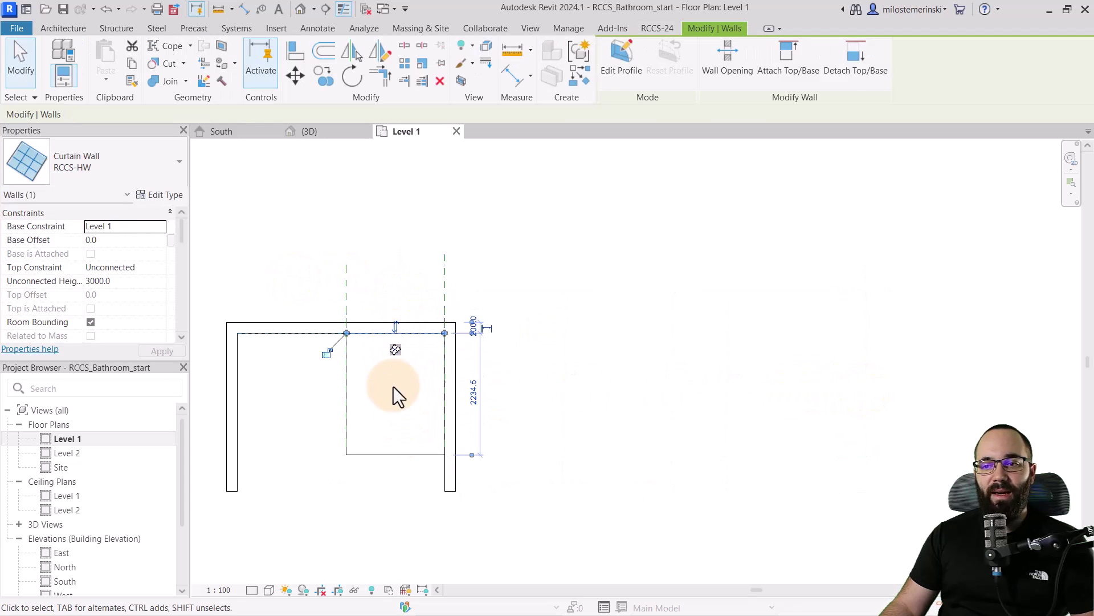
{"action": "left_click", "coordinate": [391, 395]}
{"action": "left_click", "coordinate": [396, 334]}
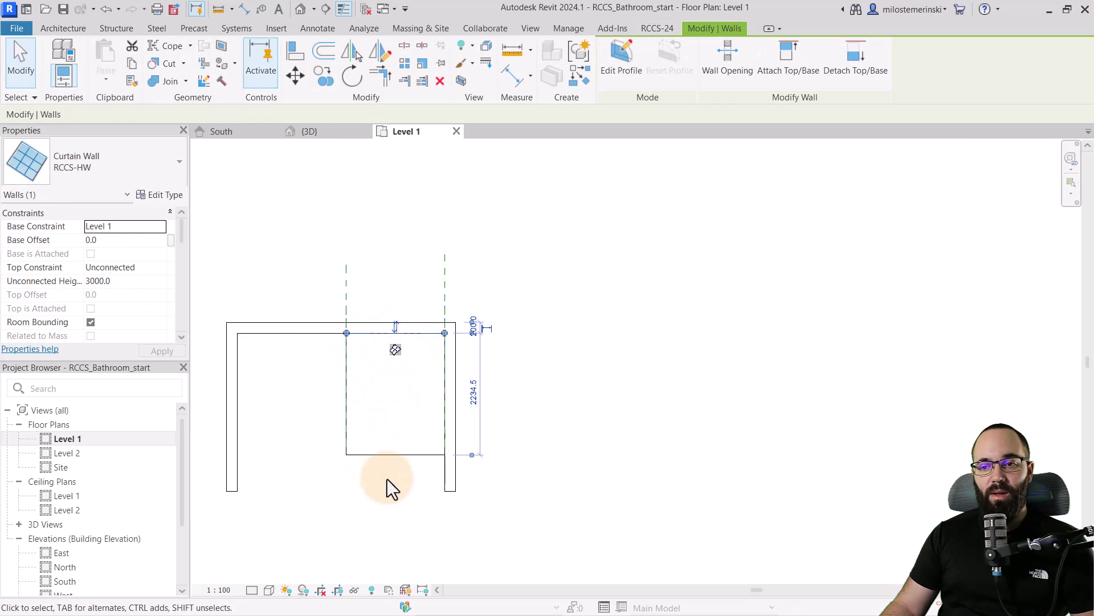
Step: Delete the front and both side host walls, keeping only the one along the back wall
{"action": "left_click_drag", "start_coordinate": [388, 477], "coordinate": [330, 420]}
{"action": "key", "text": "Delete"}
{"action": "left_click", "coordinate": [446, 415]}
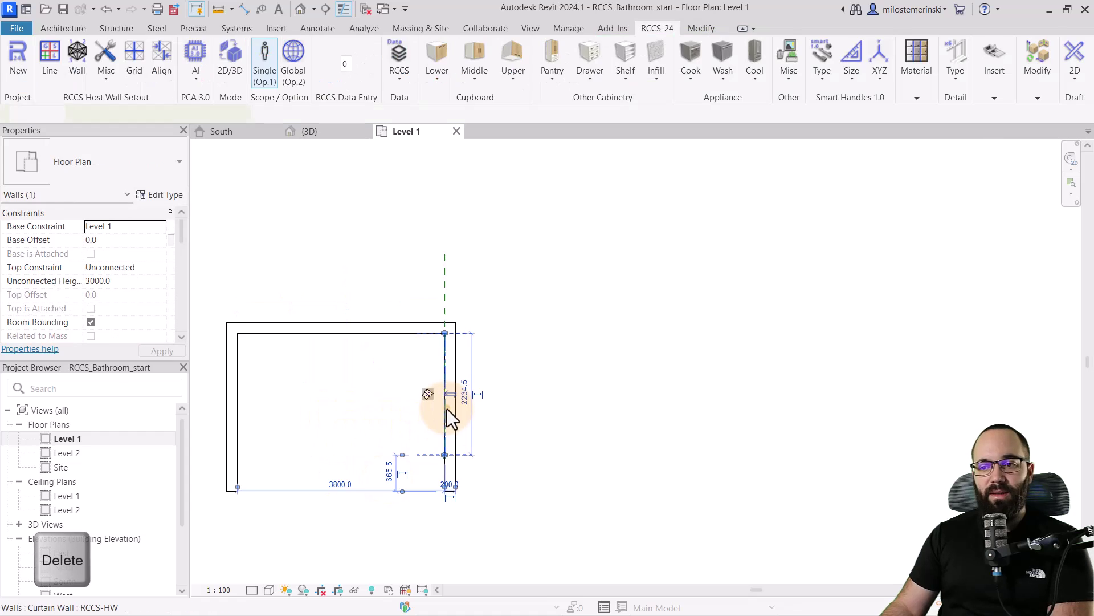
{"action": "key", "text": "Delete"}
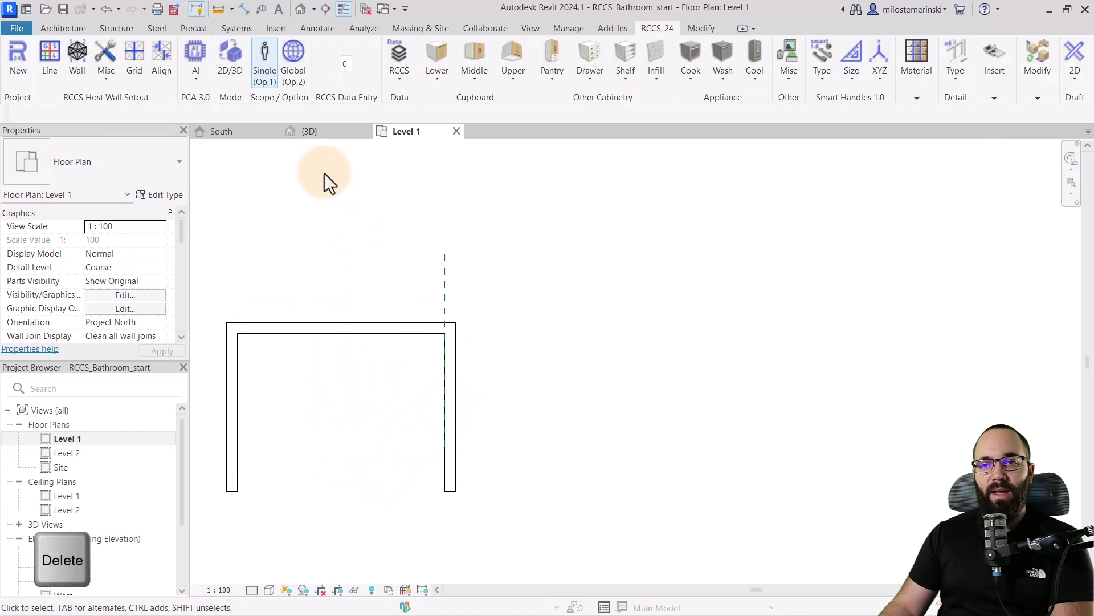
Step: Lower the top of the RCCS-HW host wall to the cabinet layout's upper line at 2700 mm in the South elevation
{"action": "left_click", "coordinate": [323, 130]}
{"action": "middle_click_drag", "start_coordinate": [563, 439], "coordinate": [553, 464], "text": "shift"}
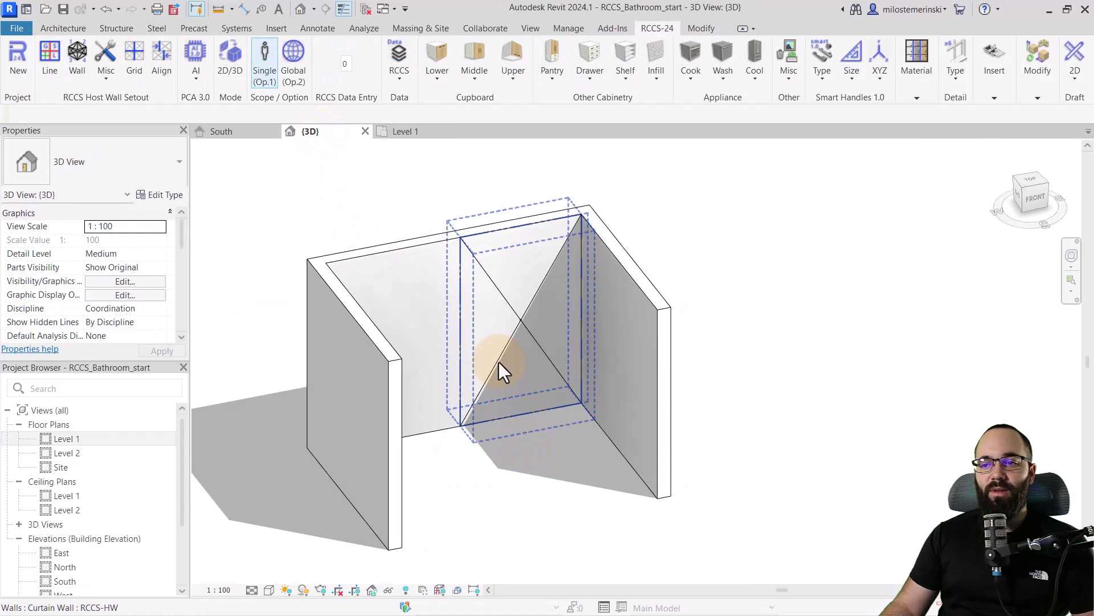
{"action": "left_click", "coordinate": [504, 370]}
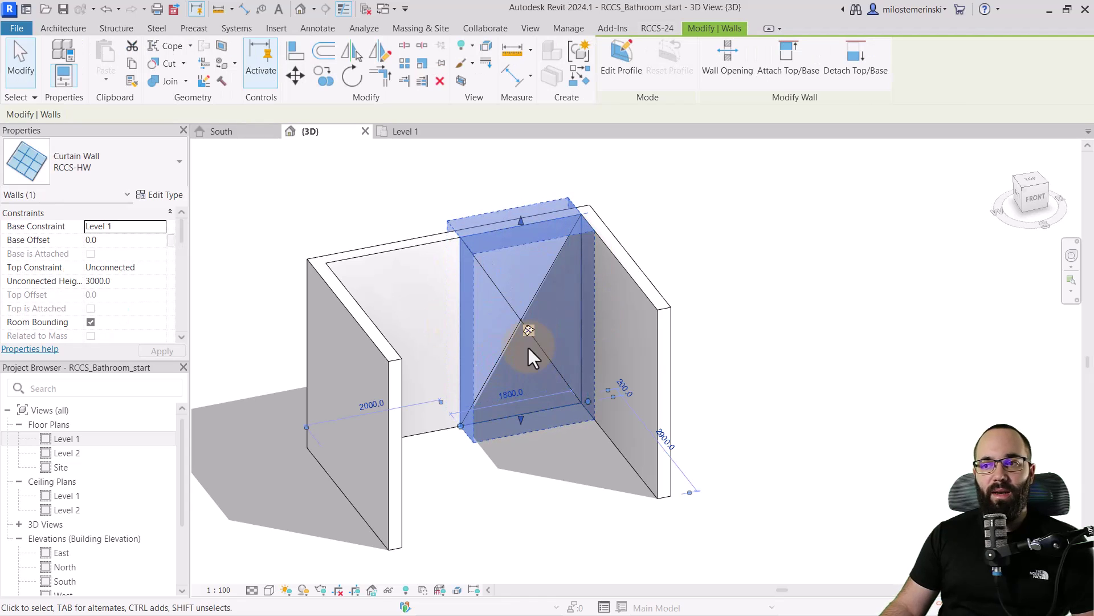
{"action": "left_click", "coordinate": [220, 131]}
{"action": "scroll", "coordinate": [415, 297], "scroll_direction": "down", "scroll_amount": 2}
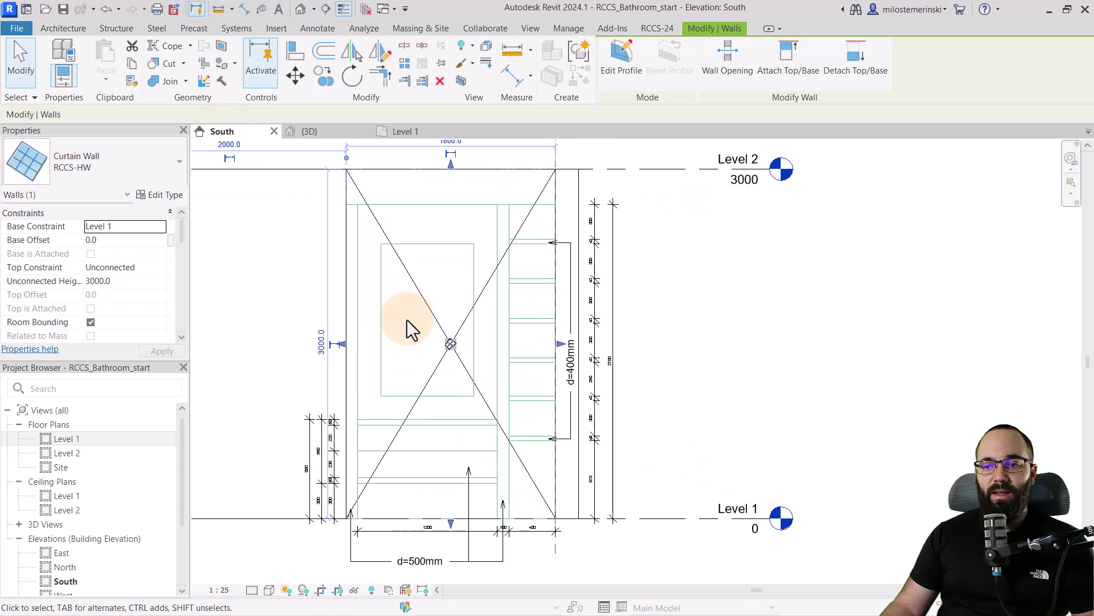
{"action": "left_click_drag", "start_coordinate": [451, 168], "coordinate": [447, 203]}
{"action": "left_click", "coordinate": [416, 196]}
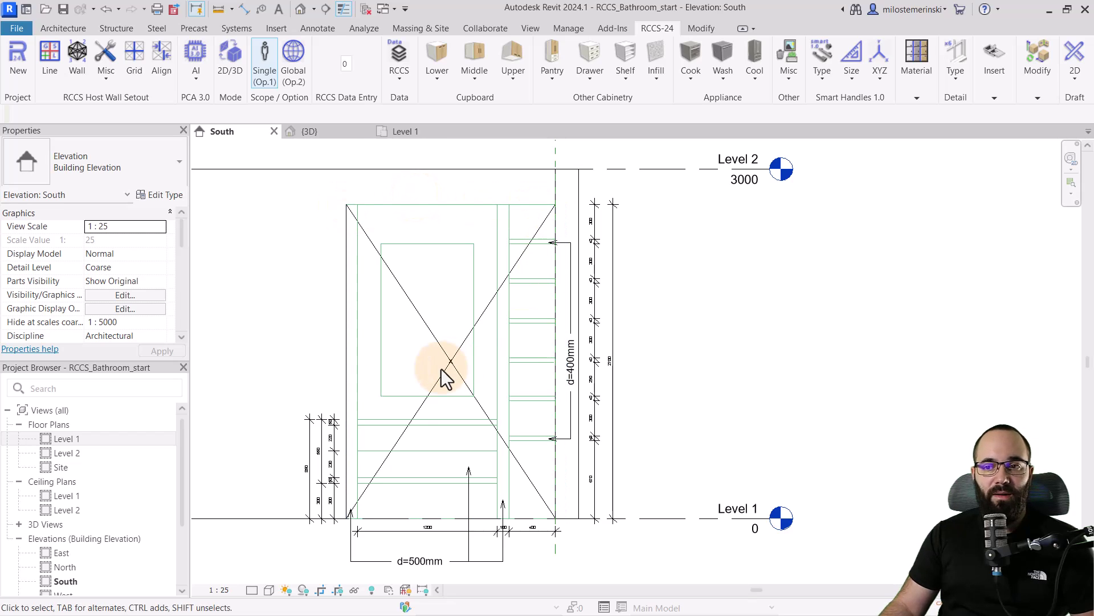
Step: Place a vertical curtain grid line through all segments of the host wall, 100 mm from its left edge
{"action": "scroll", "coordinate": [416, 394], "scroll_direction": "up", "scroll_amount": 2}
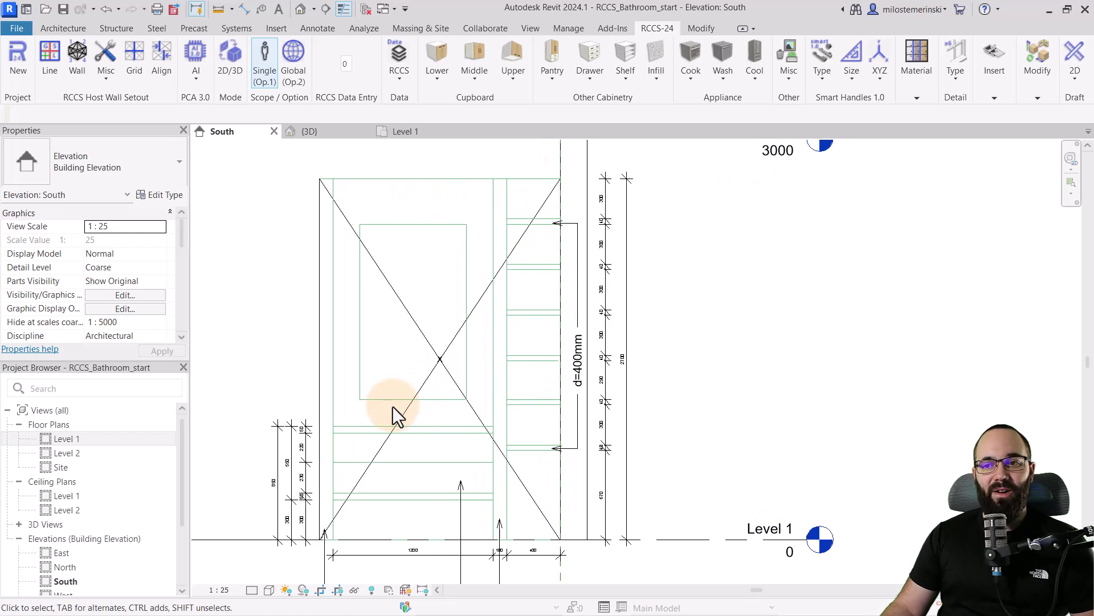
{"action": "middle_click_drag", "start_coordinate": [380, 409], "coordinate": [367, 391]}
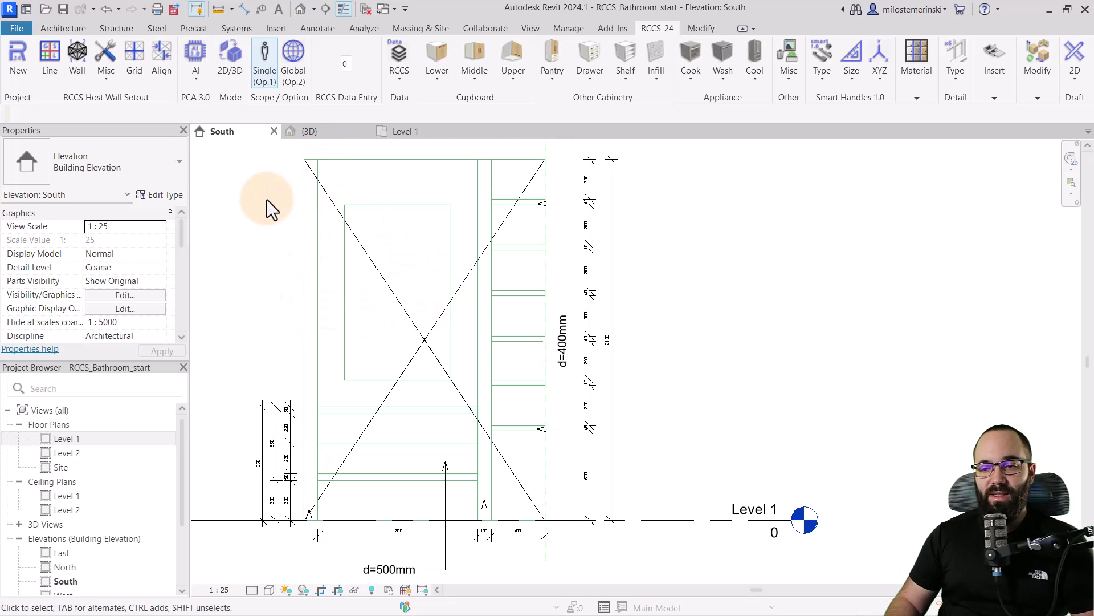
{"action": "left_click", "coordinate": [134, 74]}
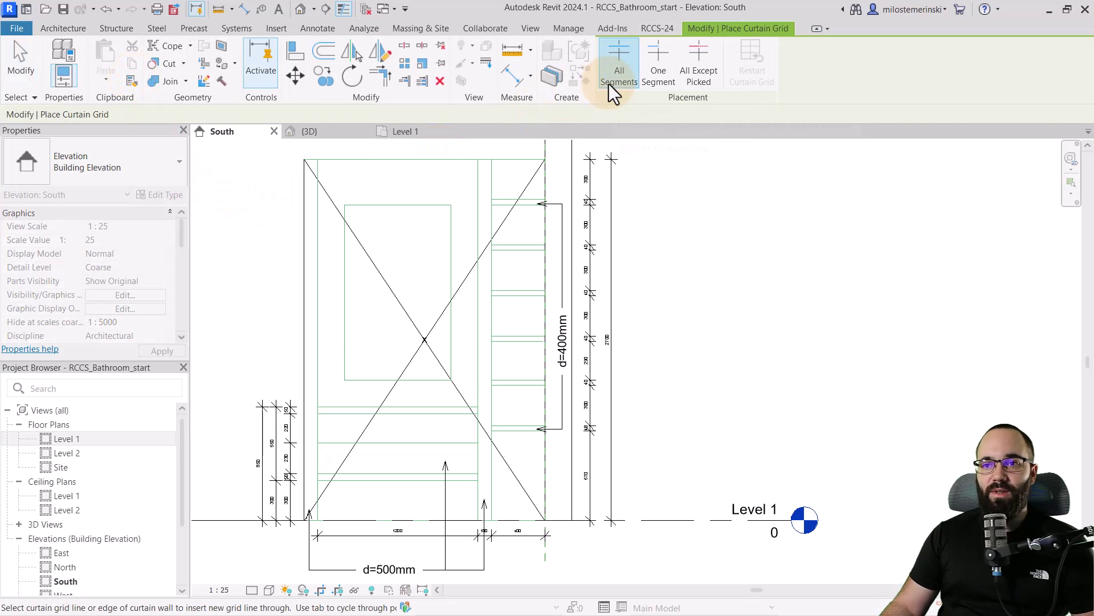
{"action": "scroll", "coordinate": [317, 166], "scroll_direction": "up", "scroll_amount": 4}
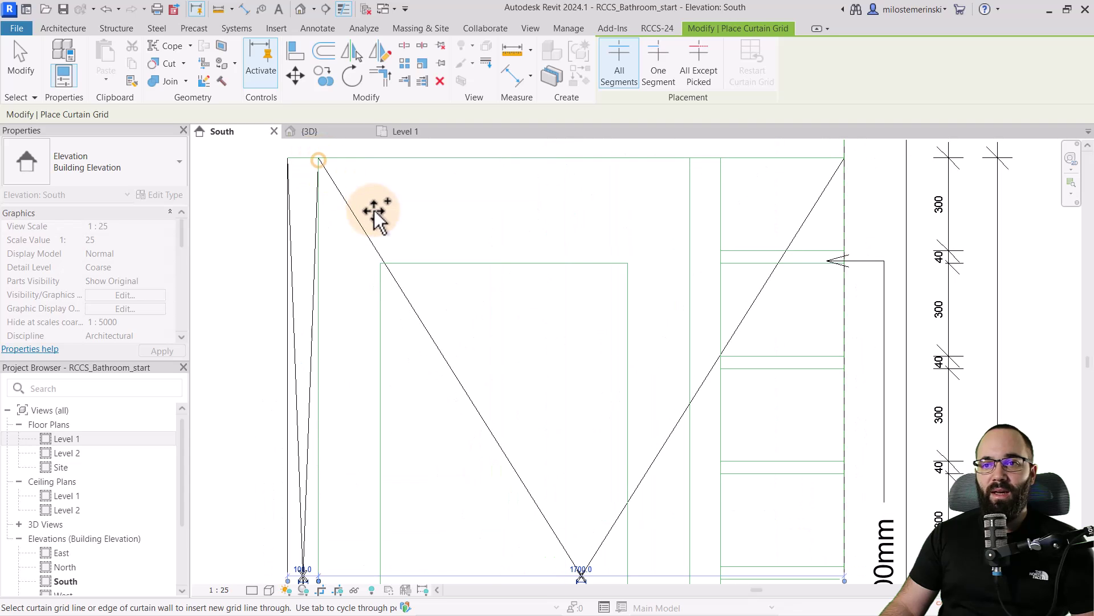
Step: Place a second vertical curtain grid line just left of the 100 mm divider beside the shelf column
{"action": "scroll", "coordinate": [355, 190], "scroll_direction": "down", "scroll_amount": 5}
{"action": "scroll", "coordinate": [357, 368], "scroll_direction": "up", "scroll_amount": 5}
{"action": "scroll", "coordinate": [357, 368], "scroll_direction": "down", "scroll_amount": 5}
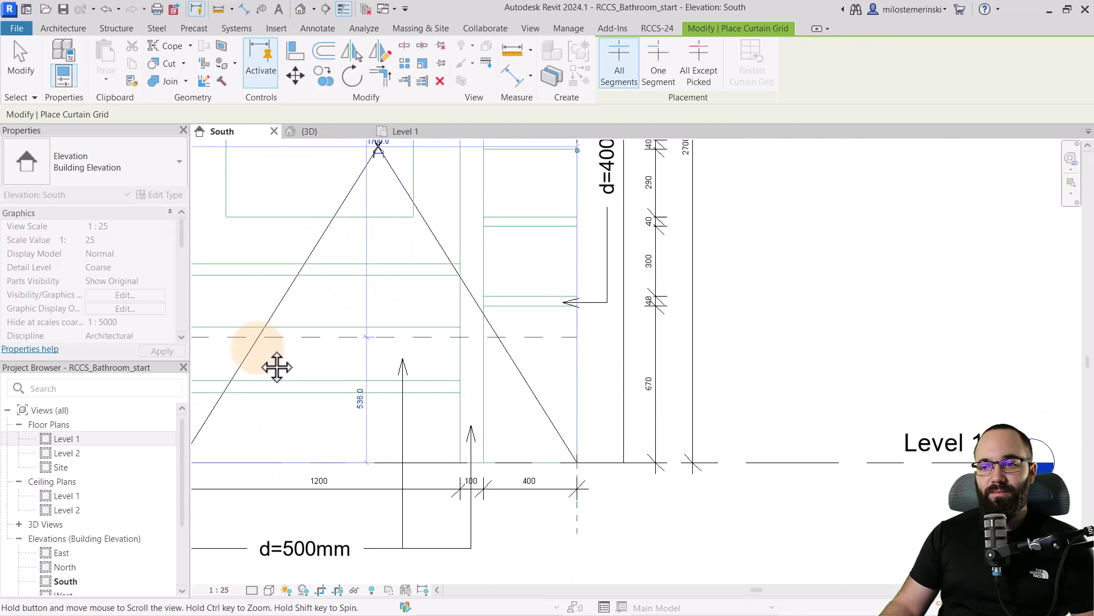
{"action": "scroll", "coordinate": [366, 264], "scroll_direction": "up", "scroll_amount": 4}
{"action": "scroll", "coordinate": [353, 224], "scroll_direction": "up", "scroll_amount": 2}
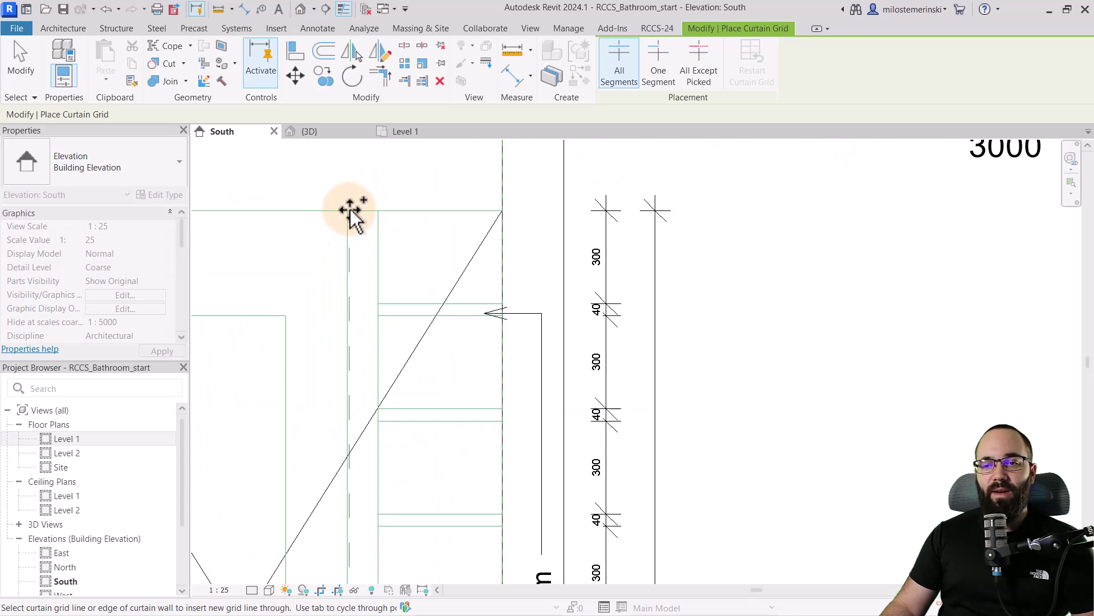
{"action": "left_click", "coordinate": [337, 212]}
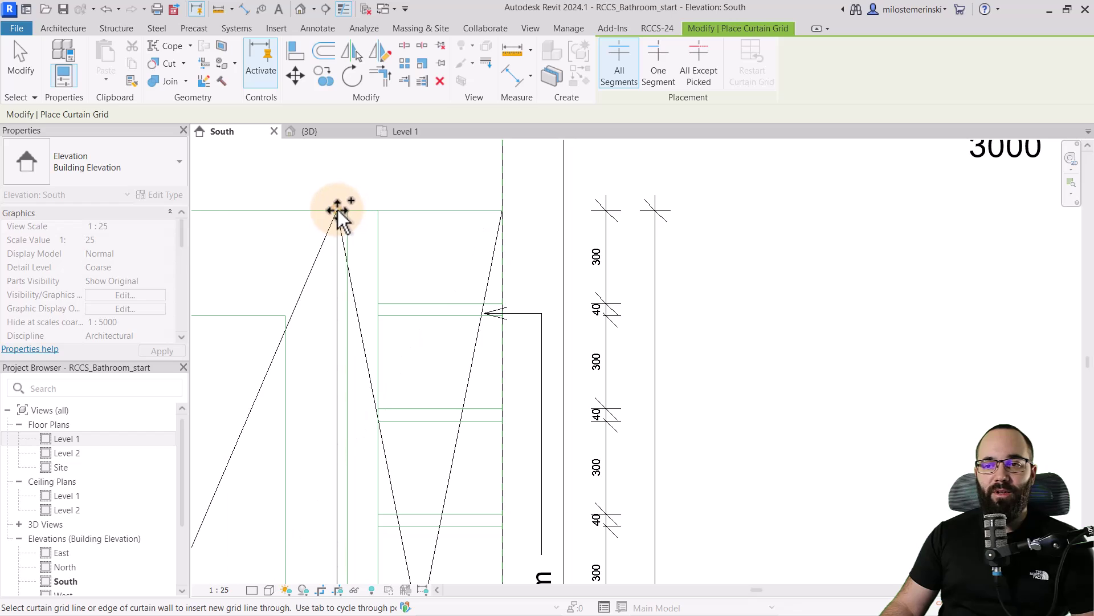
Step: Place a third vertical curtain grid line through all segments, just inside the 400 mm shelf column
{"action": "left_click", "coordinate": [406, 212]}
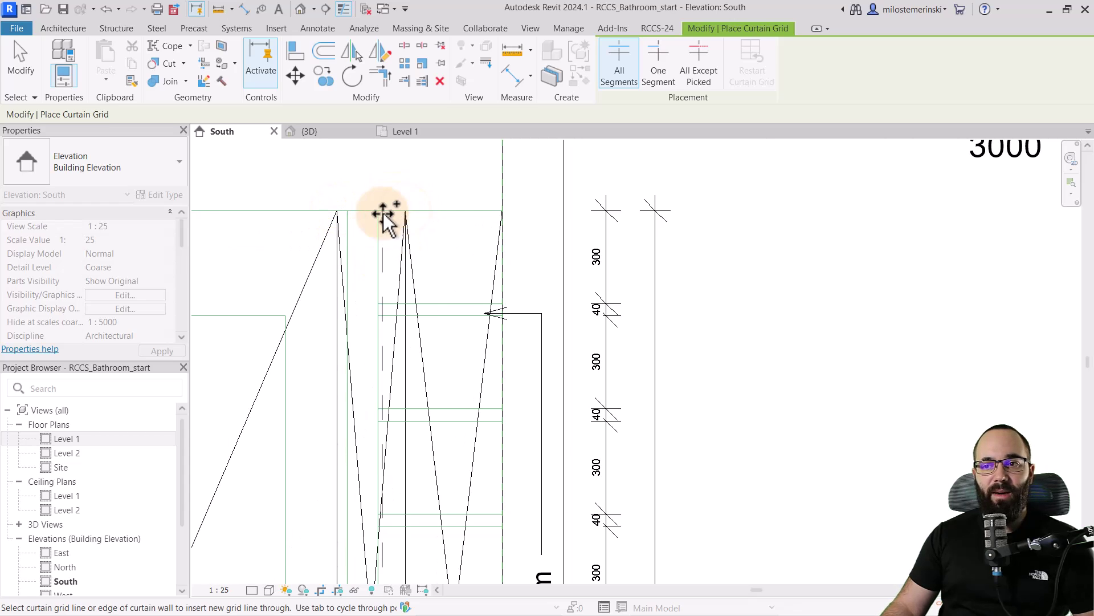
{"action": "scroll", "coordinate": [404, 205], "scroll_direction": "down", "scroll_amount": 2}
{"action": "key", "text": "Escape"}
{"action": "key", "text": "Escape"}
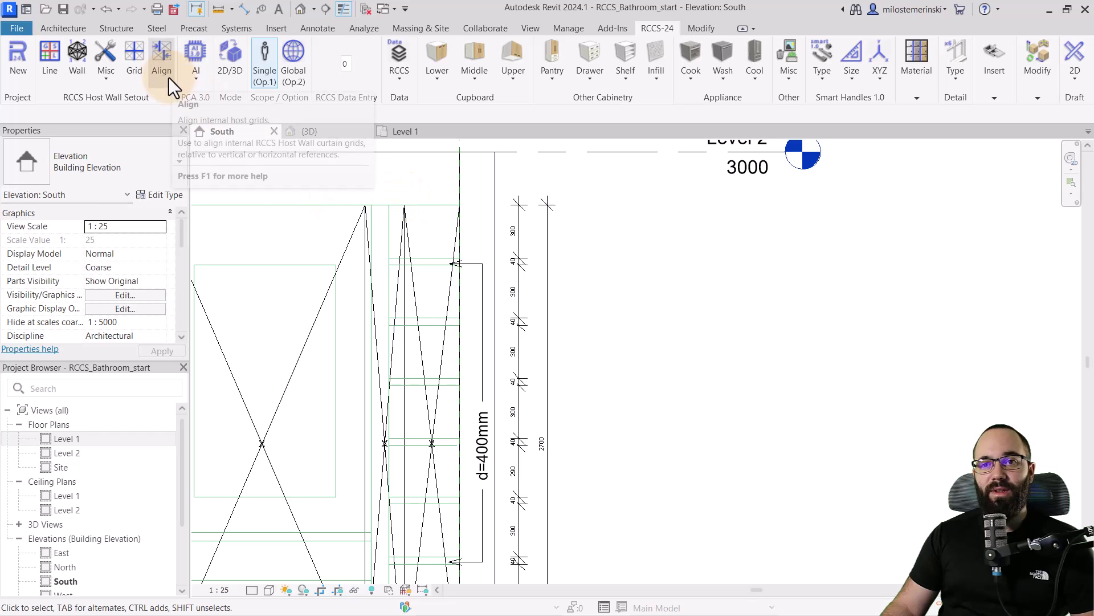
Step: Align the second vertical grid line with the layout line on the left edge of the 100 mm divider beside the shelf column
{"action": "left_click", "coordinate": [169, 77]}
{"action": "scroll", "coordinate": [368, 221], "scroll_direction": "up", "scroll_amount": 3}
{"action": "left_click", "coordinate": [362, 219]}
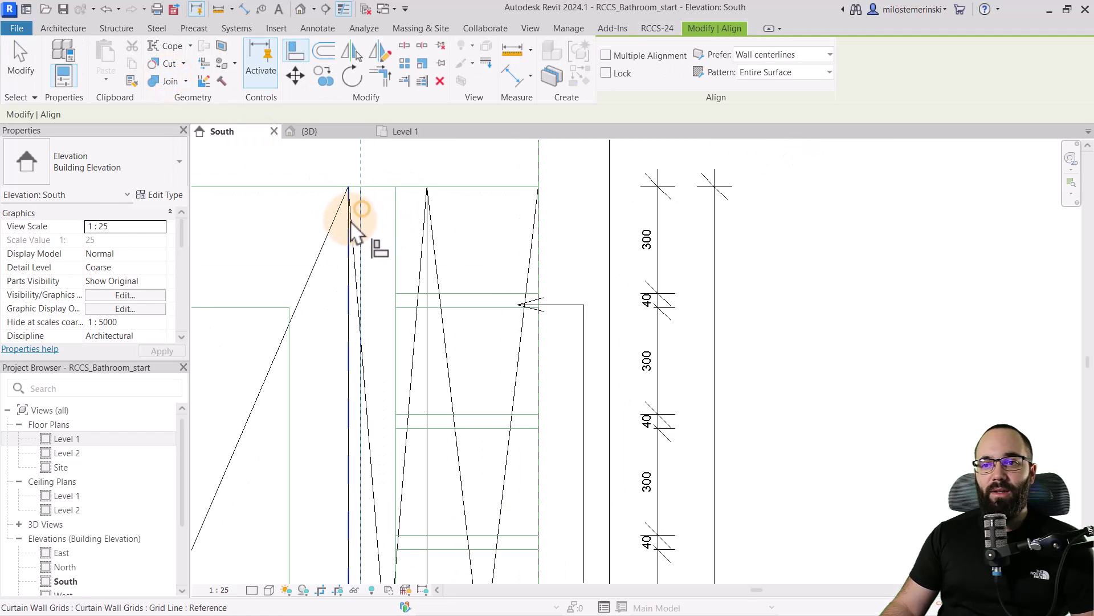
{"action": "left_click", "coordinate": [350, 231]}
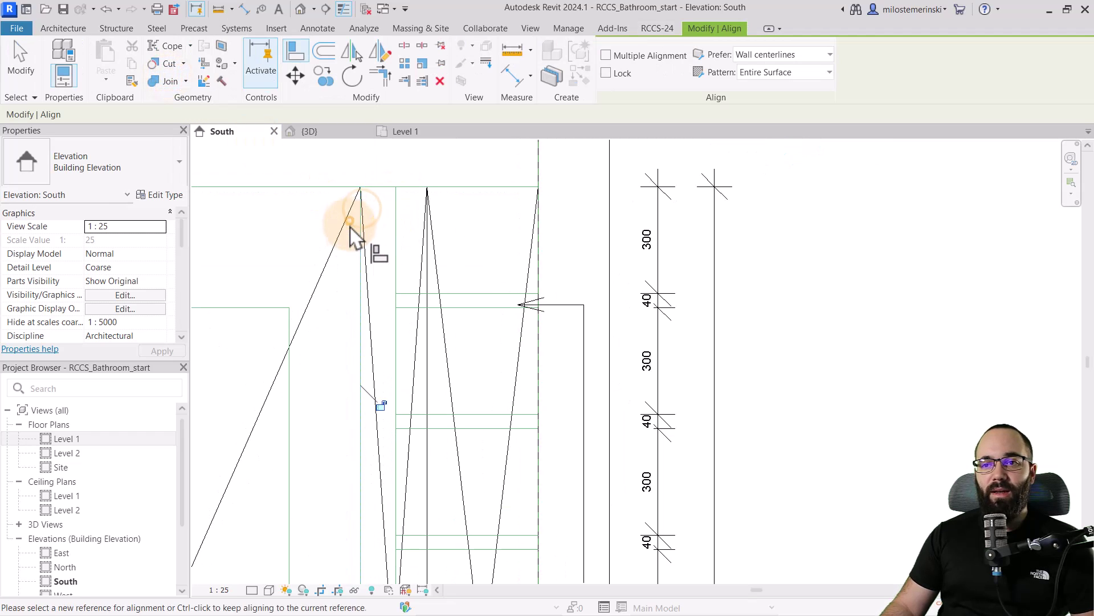
Step: Align the third vertical grid line with the layout line between the 100 mm divider and the shelf column
{"action": "left_click", "coordinate": [399, 187]}
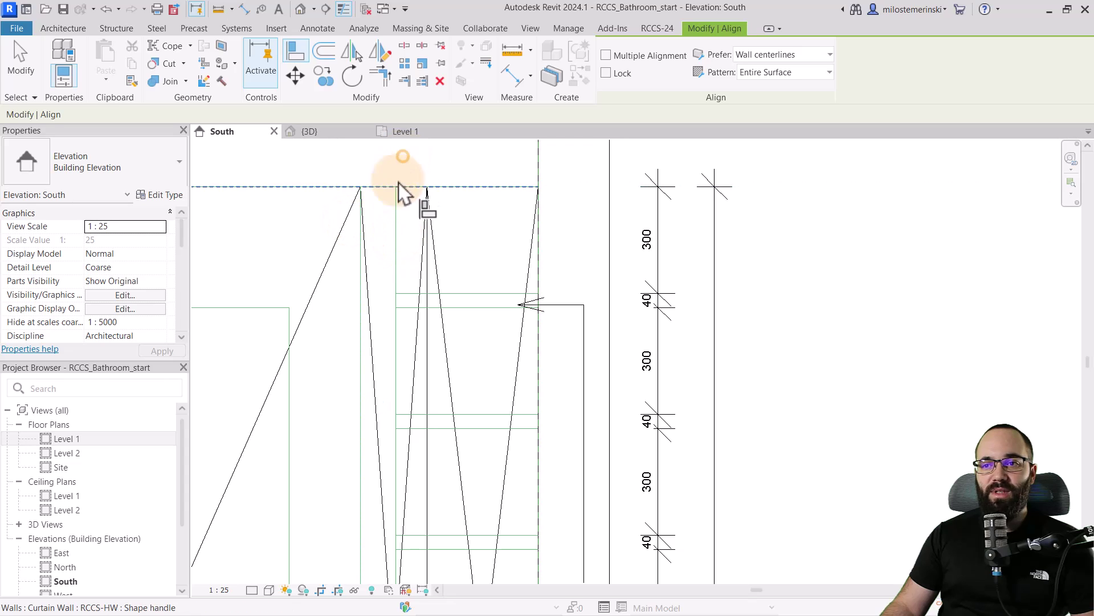
{"action": "key", "text": "Tab"}
{"action": "left_click", "coordinate": [399, 274]}
{"action": "left_click", "coordinate": [428, 285]}
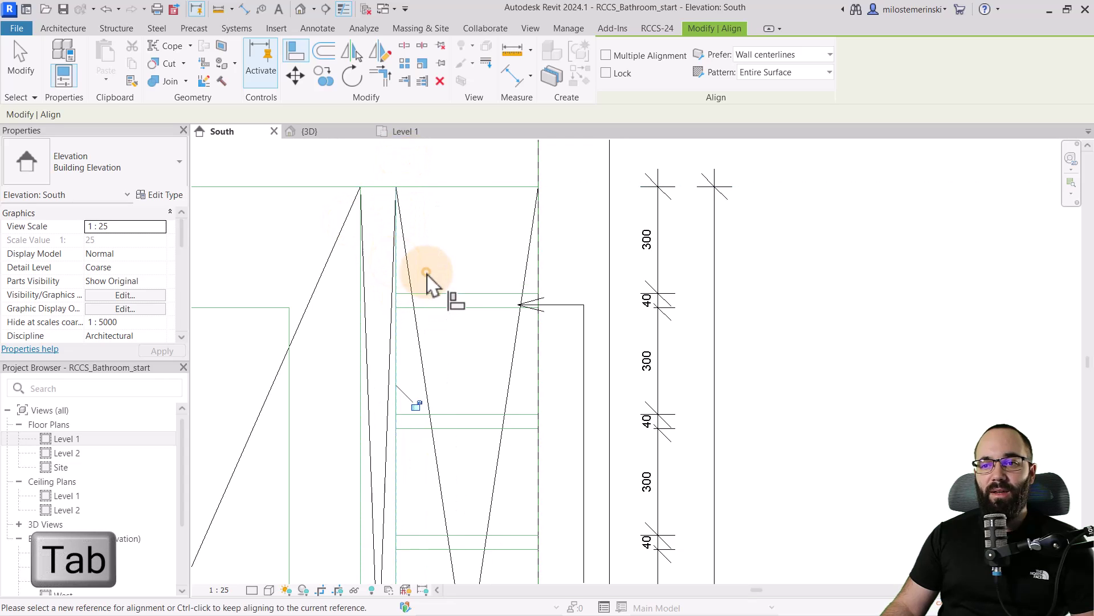
{"action": "scroll", "coordinate": [413, 274], "scroll_direction": "down", "scroll_amount": 4}
{"action": "middle_click_drag", "start_coordinate": [437, 479], "coordinate": [447, 446]}
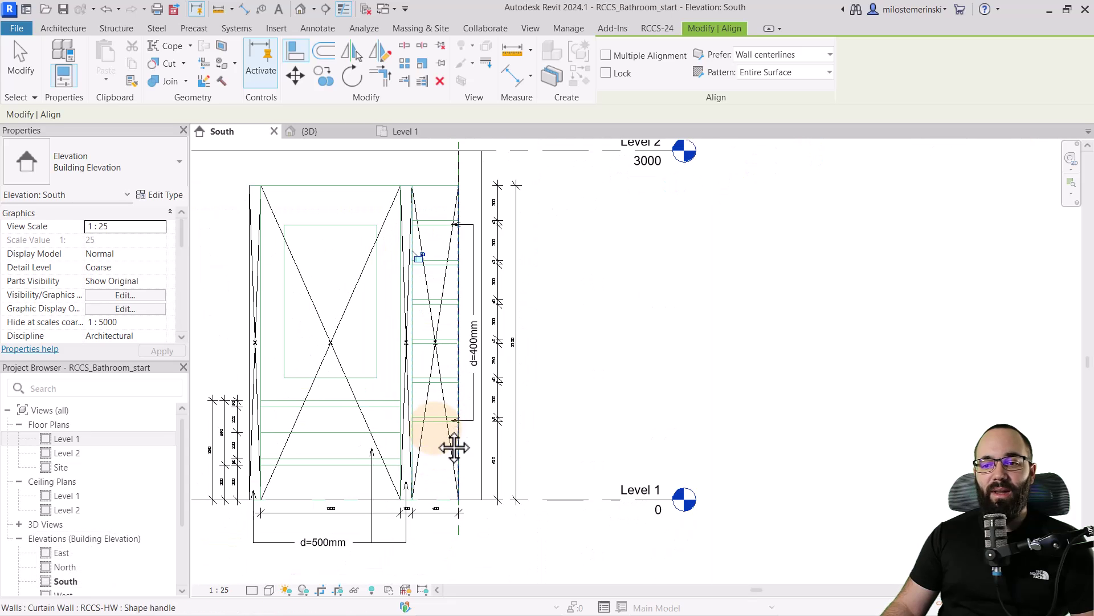
{"action": "key", "text": "Escape"}
{"action": "key", "text": "Escape"}
Step: Place one-segment horizontal grid lines in the 1200 mm bay at the top and bottom edges of the upper 50 mm band
{"action": "middle_click_drag", "start_coordinate": [388, 289], "coordinate": [399, 301]}
{"action": "left_click", "coordinate": [140, 78]}
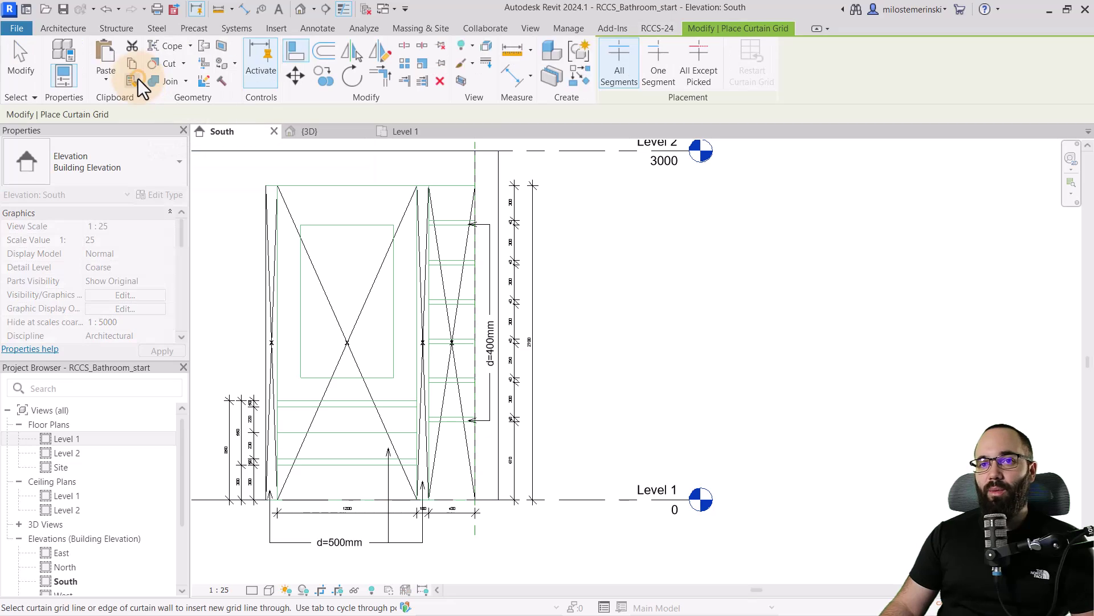
{"action": "left_click", "coordinate": [655, 81]}
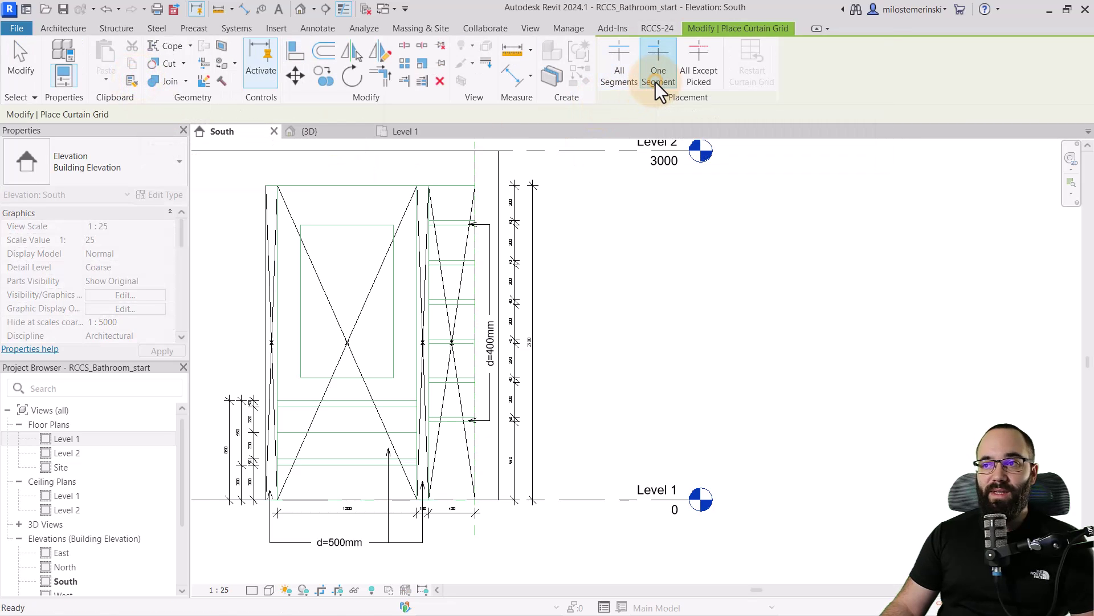
{"action": "scroll", "coordinate": [308, 424], "scroll_direction": "up", "scroll_amount": 4}
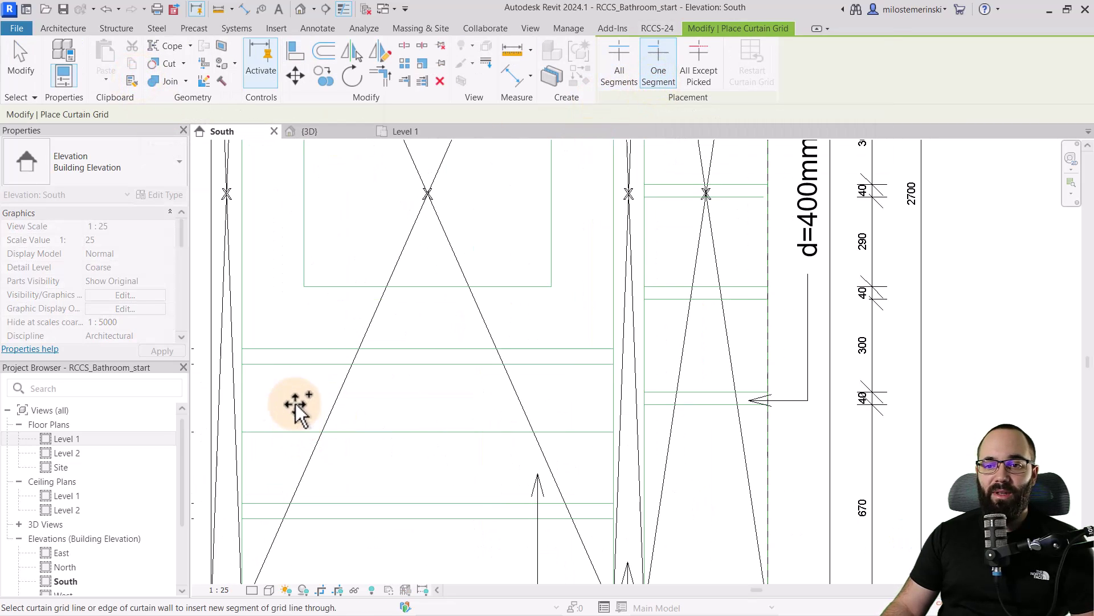
{"action": "left_click", "coordinate": [245, 348]}
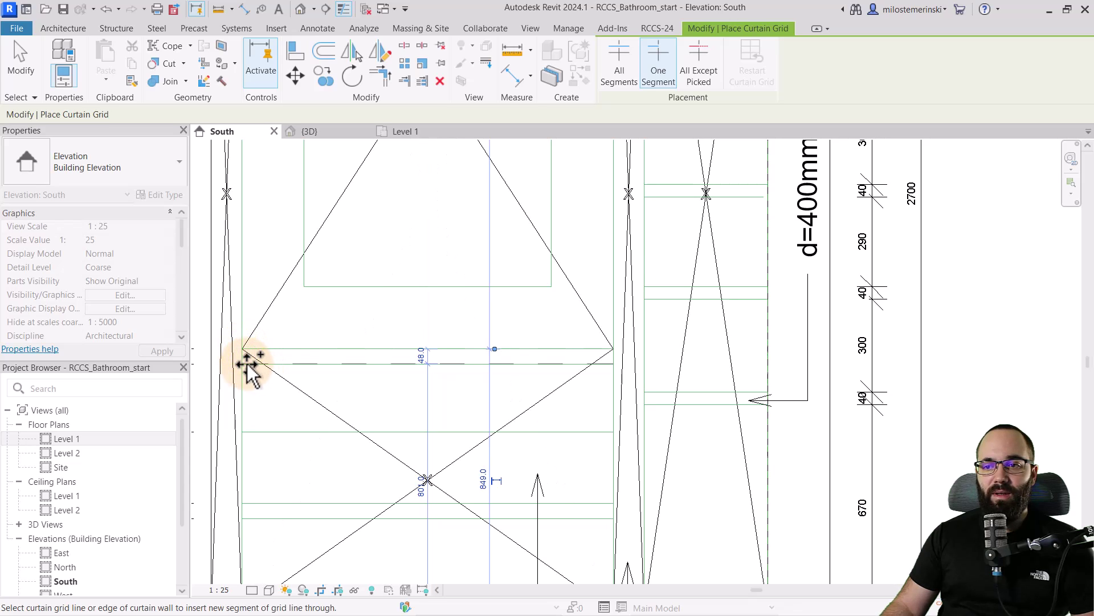
{"action": "middle_click_drag", "start_coordinate": [342, 383], "coordinate": [289, 344]}
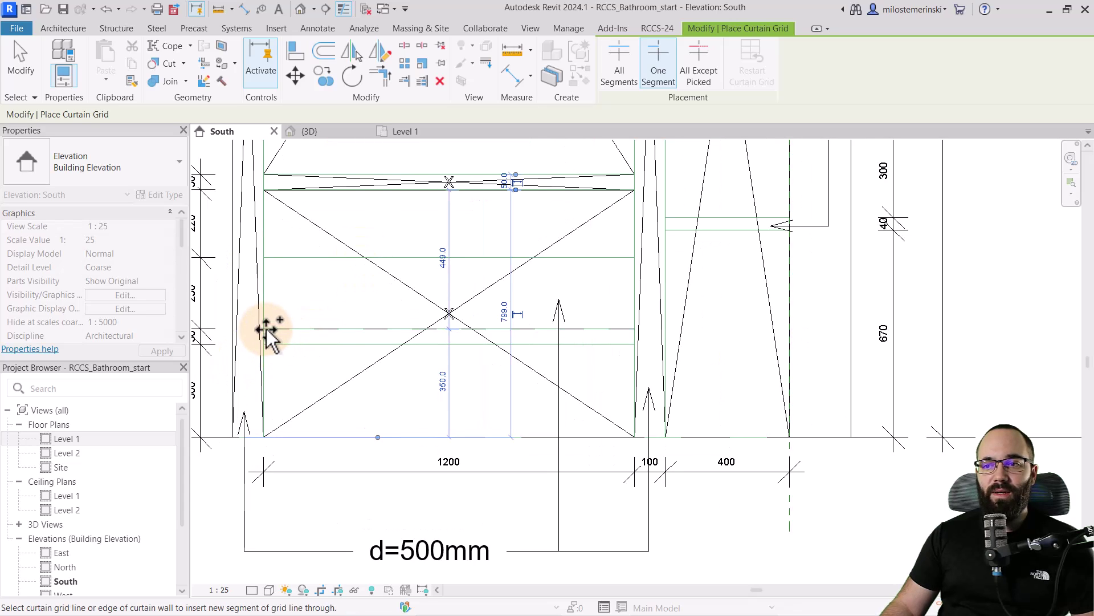
Step: Place one-segment horizontal grid lines at both edges of the lower 50 mm band and between the two drawer rows of the 1200 mm bay
{"action": "left_click", "coordinate": [266, 329]}
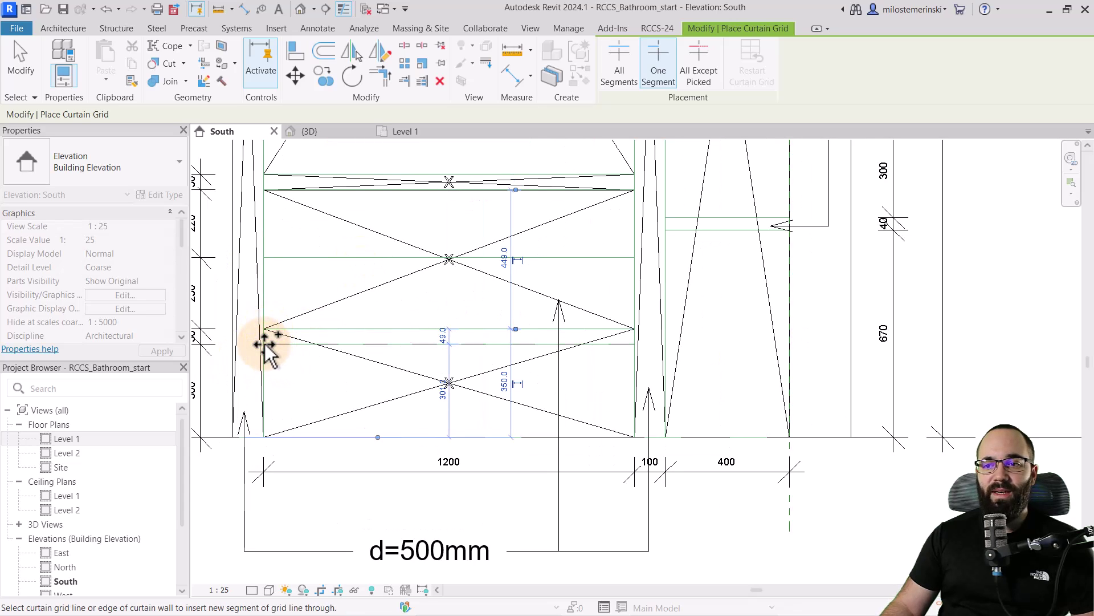
{"action": "middle_click_drag", "start_coordinate": [367, 333], "coordinate": [359, 391]}
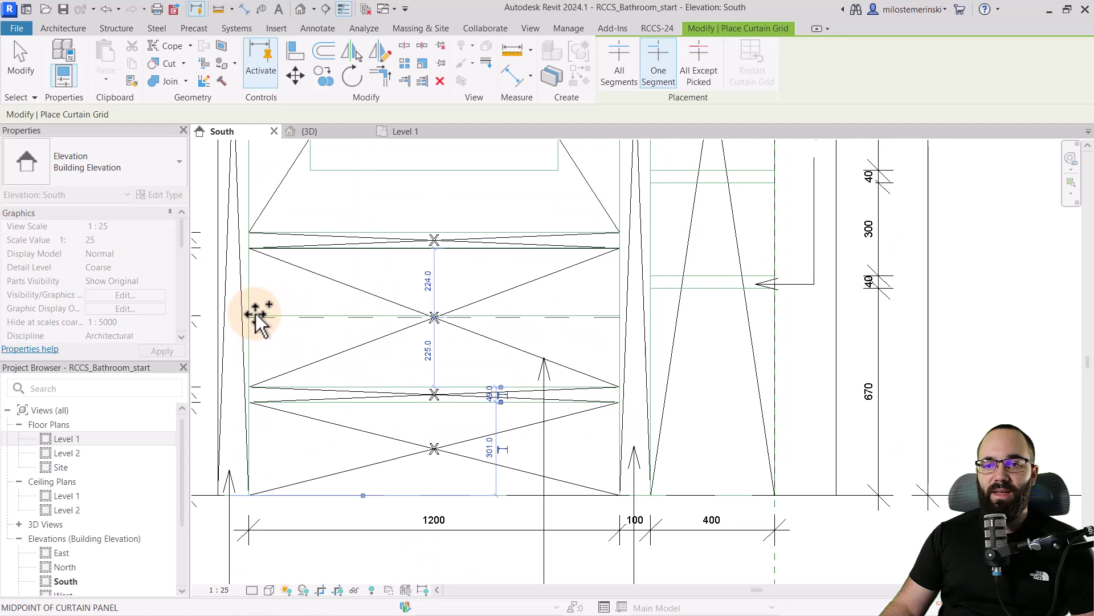
{"action": "left_click", "coordinate": [255, 317]}
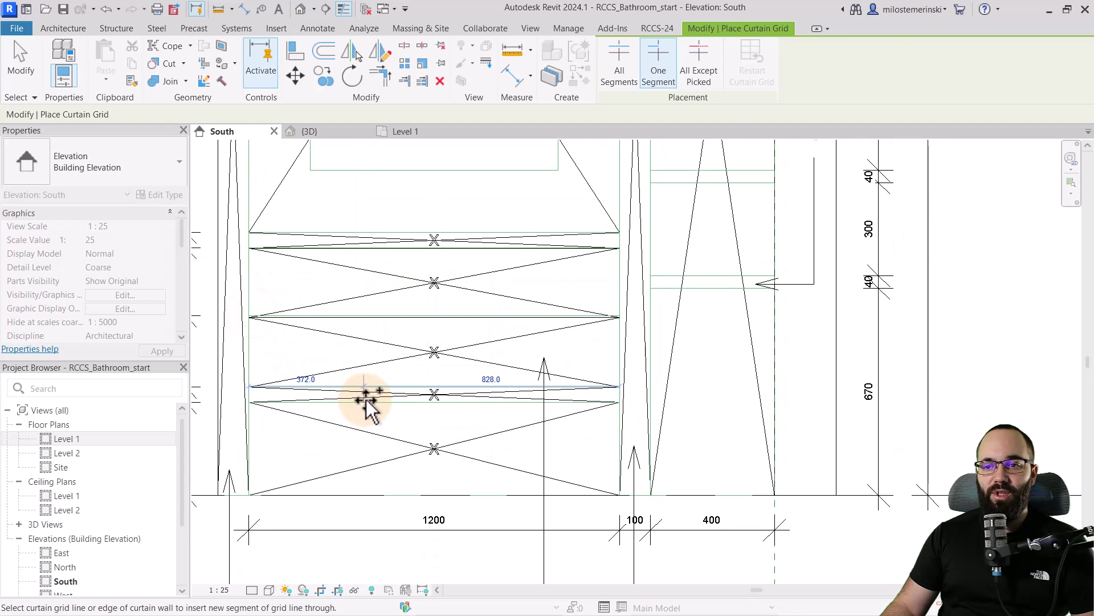
{"action": "key", "text": "Escape"}
Step: Align the lower 50 mm band's bottom grid line and the line between the drawer rows with their layout lines
{"action": "scroll", "coordinate": [446, 409], "scroll_direction": "up", "scroll_amount": 3}
{"action": "scroll", "coordinate": [414, 398], "scroll_direction": "up", "scroll_amount": 2}
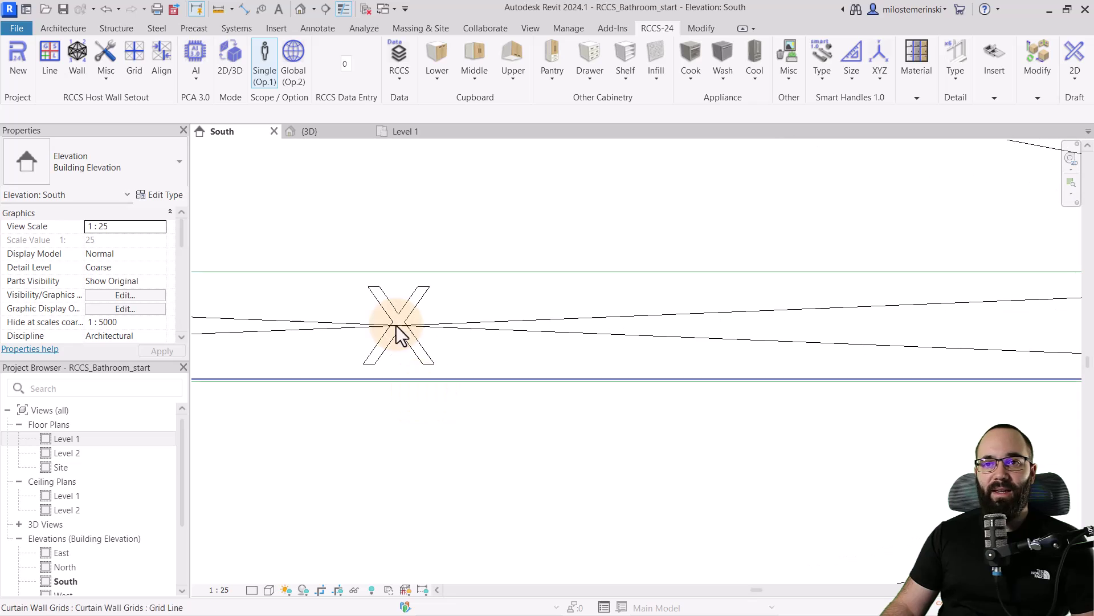
{"action": "left_click", "coordinate": [164, 64]}
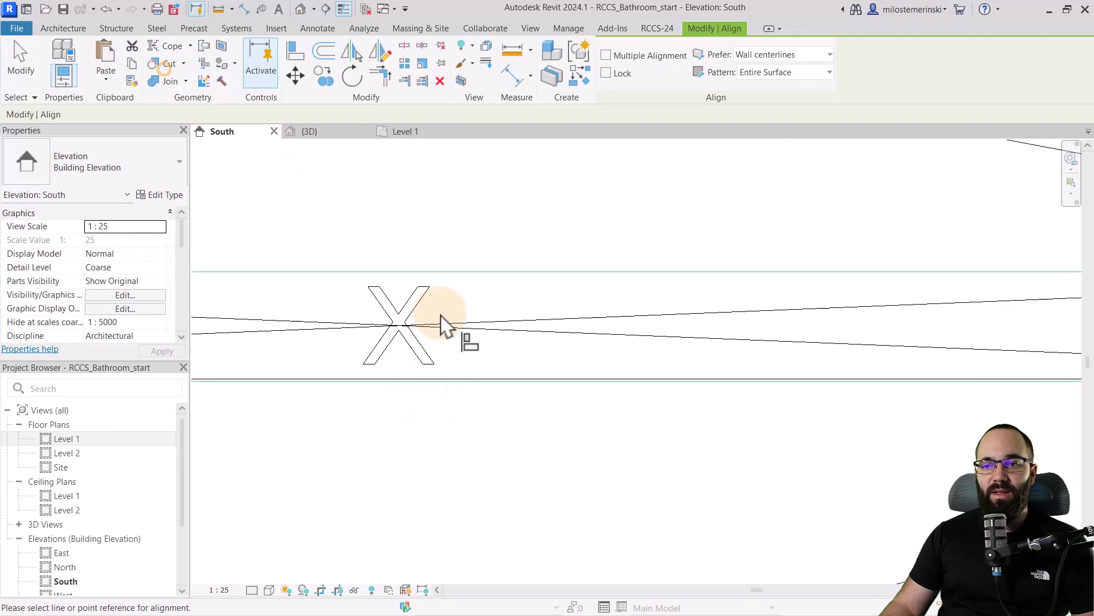
{"action": "left_click", "coordinate": [418, 380]}
{"action": "scroll", "coordinate": [479, 453], "scroll_direction": "down", "scroll_amount": 4}
{"action": "middle_click_drag", "start_coordinate": [403, 325], "coordinate": [520, 420]}
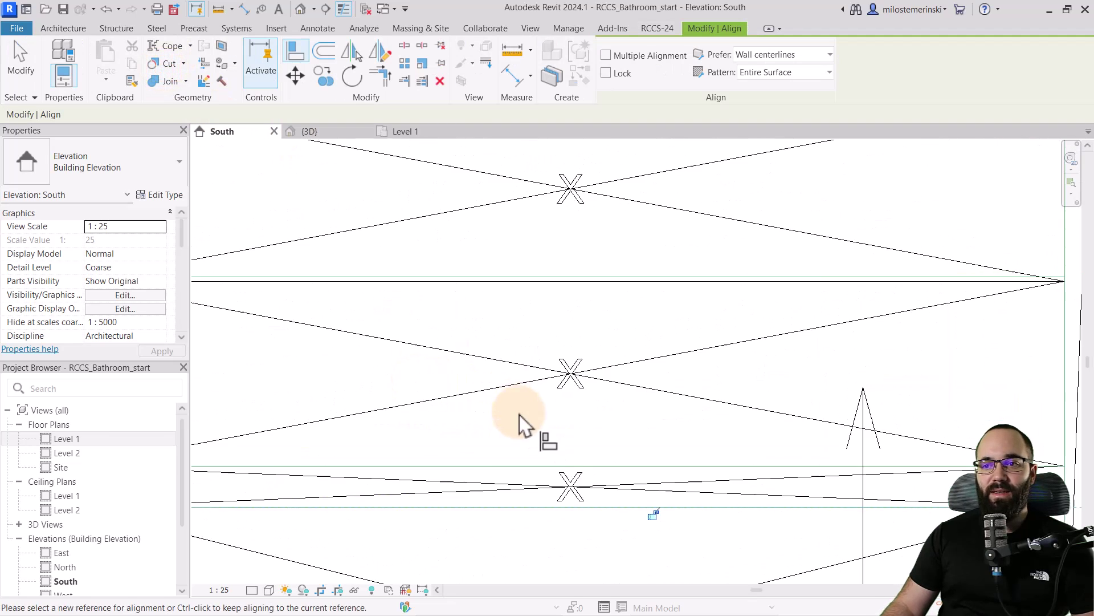
{"action": "scroll", "coordinate": [440, 313], "scroll_direction": "down", "scroll_amount": 2}
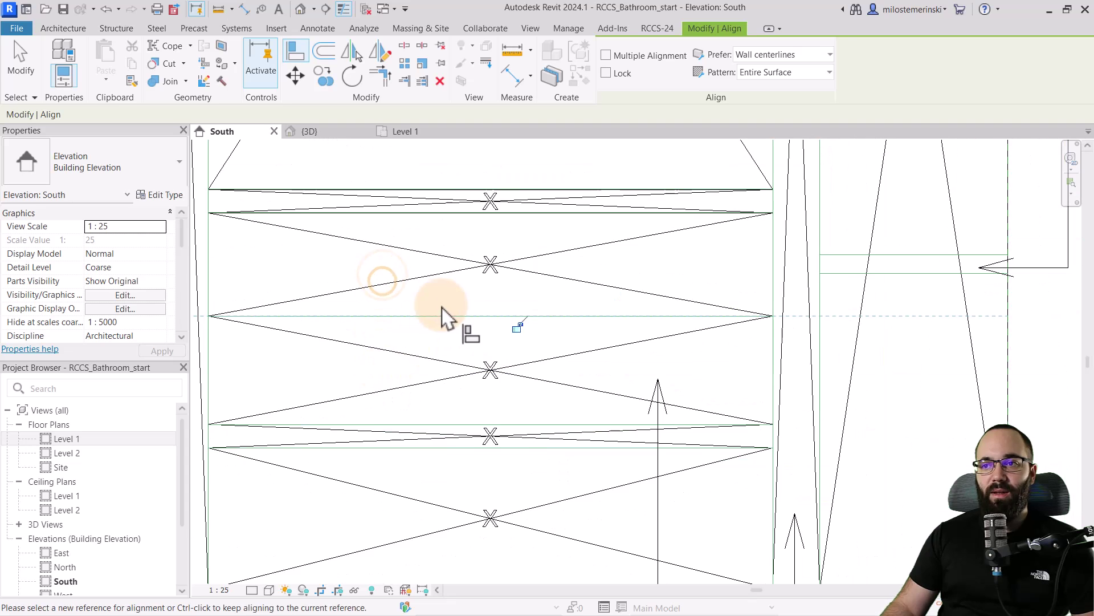
Step: Align the top and bottom grid lines of the upper 50 mm band with their layout lines
{"action": "scroll", "coordinate": [433, 286], "scroll_direction": "up", "scroll_amount": 4}
{"action": "scroll", "coordinate": [434, 247], "scroll_direction": "up", "scroll_amount": 2}
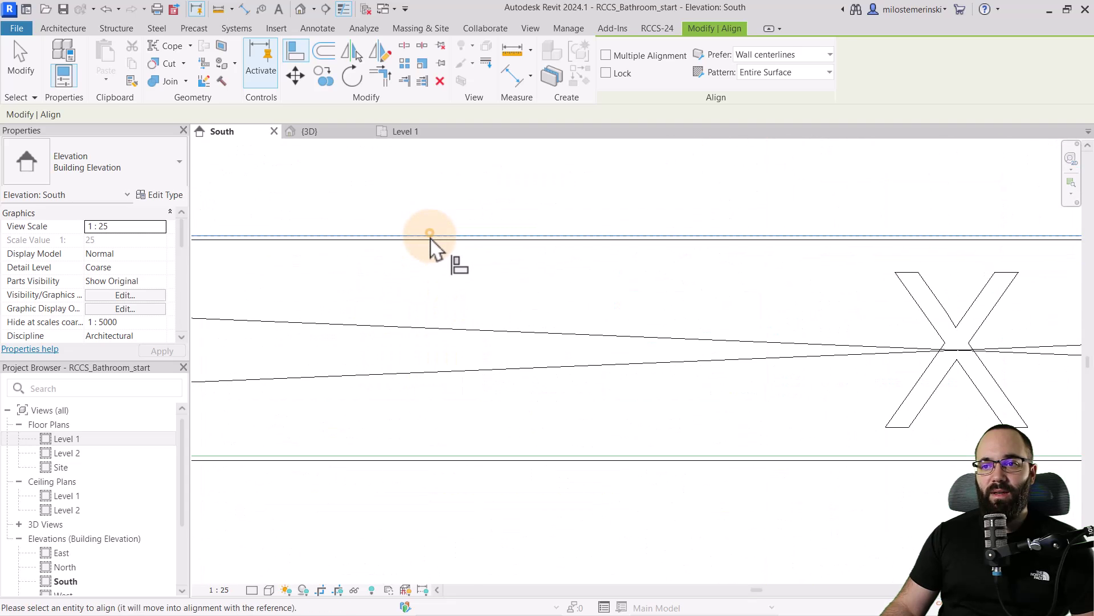
{"action": "left_click", "coordinate": [430, 240]}
{"action": "scroll", "coordinate": [416, 447], "scroll_direction": "down", "scroll_amount": 3}
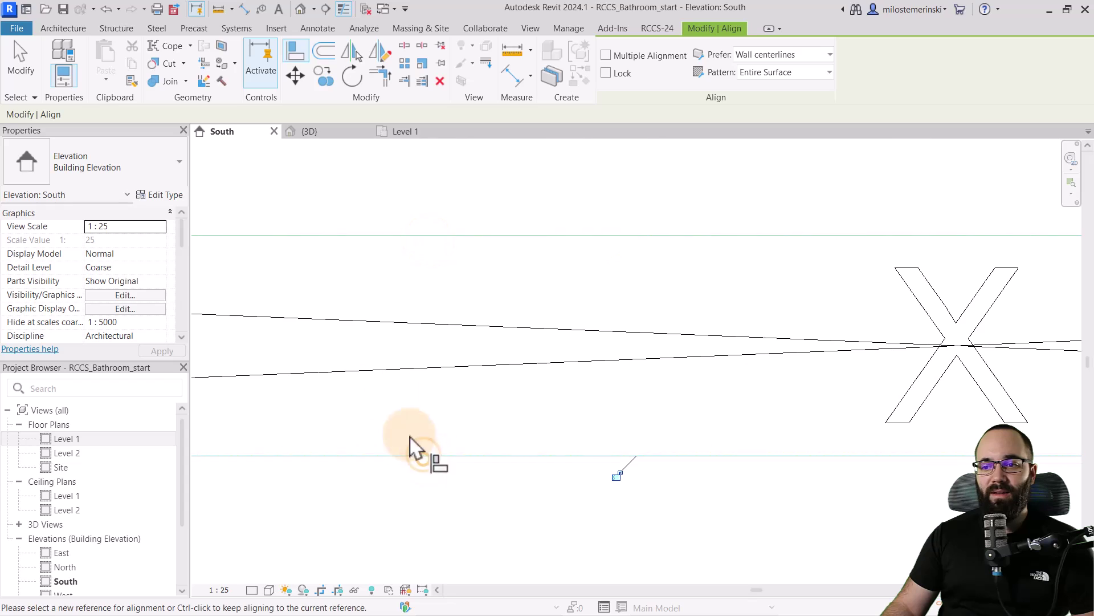
{"action": "scroll", "coordinate": [376, 387], "scroll_direction": "up", "scroll_amount": 5}
{"action": "key", "text": "Escape"}
{"action": "key", "text": "Escape"}
Step: Place one-segment horizontal grid lines near the top and bottom edges of each 40 mm shelf in the 400 mm shelf column
{"action": "scroll", "coordinate": [399, 370], "scroll_direction": "down", "scroll_amount": 5}
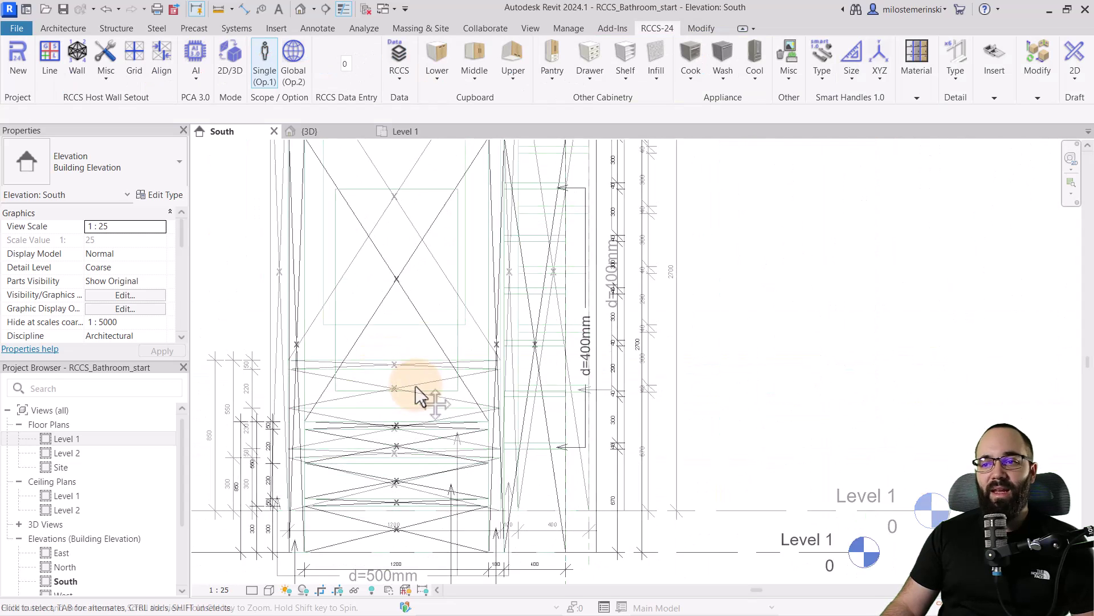
{"action": "middle_click_drag", "start_coordinate": [425, 383], "coordinate": [405, 361]}
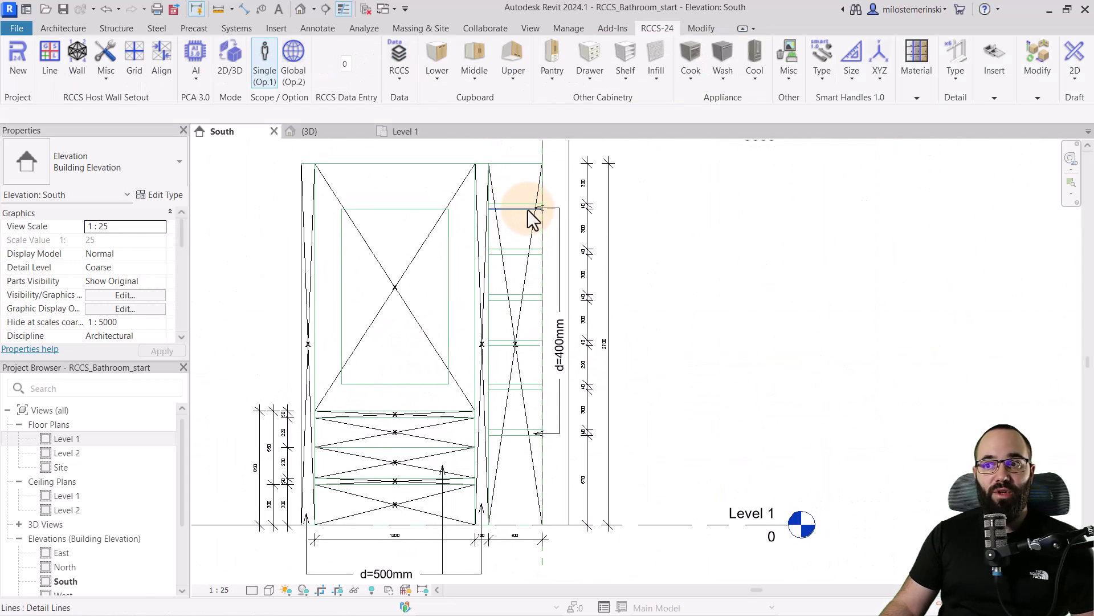
{"action": "middle_click_drag", "start_coordinate": [513, 231], "coordinate": [443, 231]}
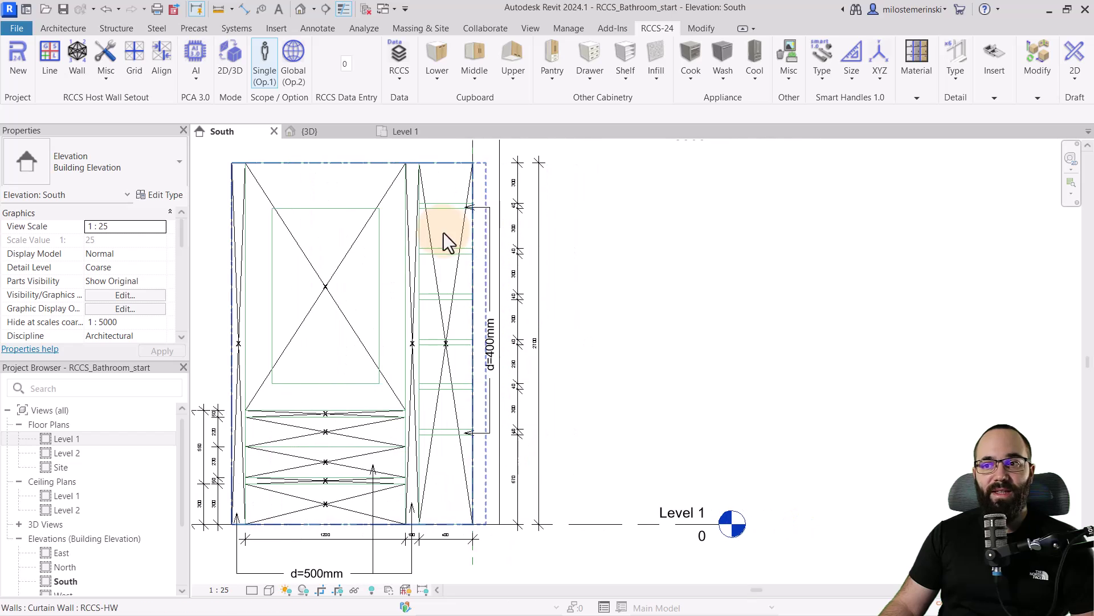
{"action": "left_click", "coordinate": [134, 74]}
{"action": "left_click", "coordinate": [657, 72]}
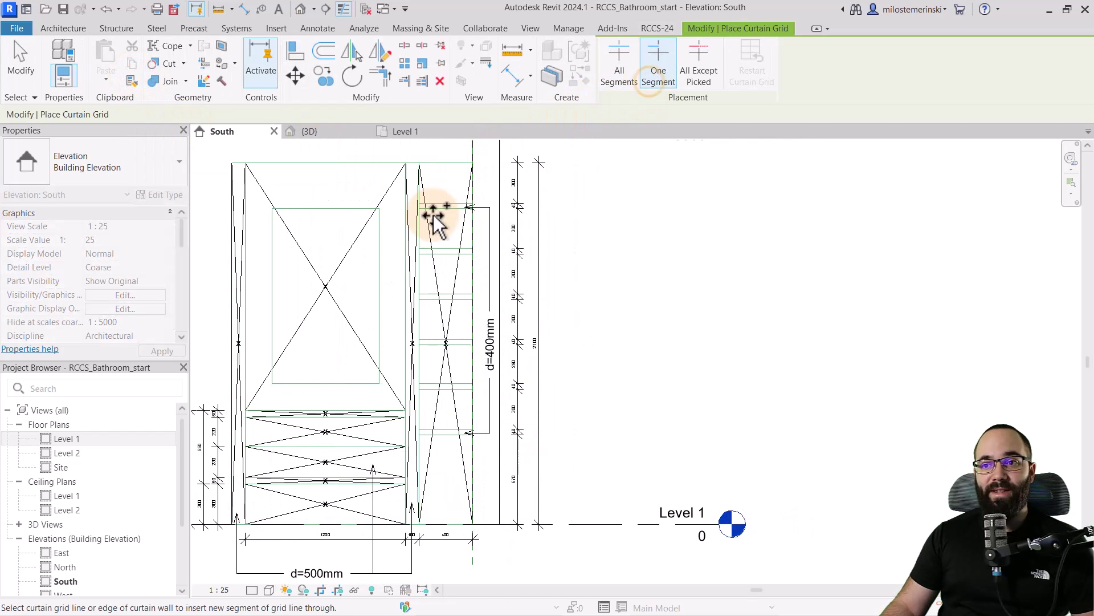
{"action": "scroll", "coordinate": [435, 207], "scroll_direction": "up", "scroll_amount": 4}
{"action": "scroll", "coordinate": [429, 345], "scroll_direction": "up", "scroll_amount": 4}
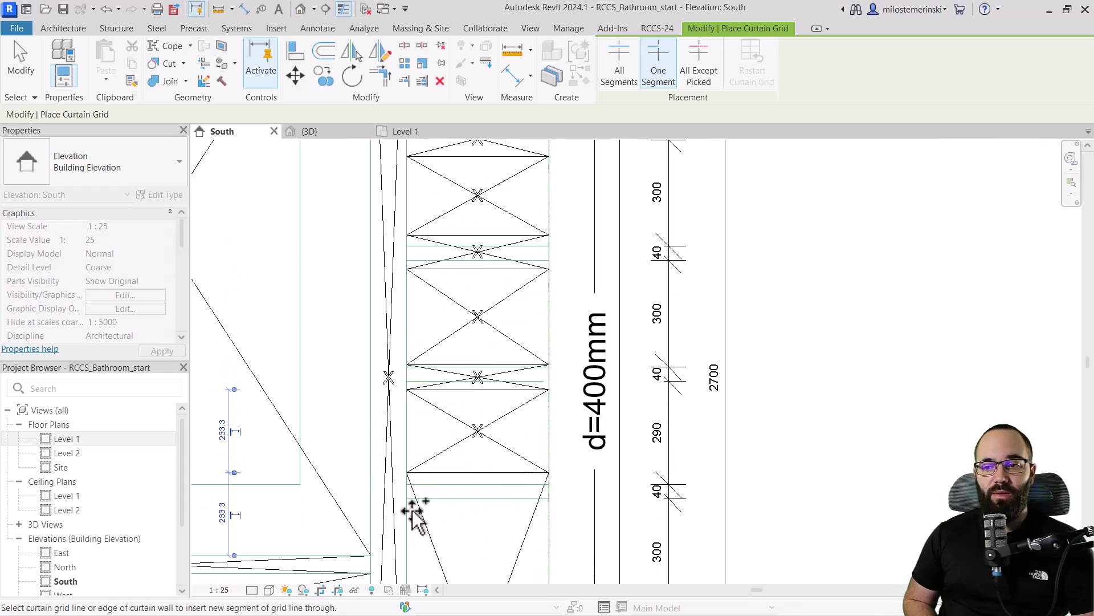
Step: Align the shelf column's horizontal grid lines with the layout lines of the 40 mm shelves
{"action": "key", "text": "a"}
{"action": "key", "text": "l"}
{"action": "scroll", "coordinate": [404, 382], "scroll_direction": "down", "scroll_amount": 2}
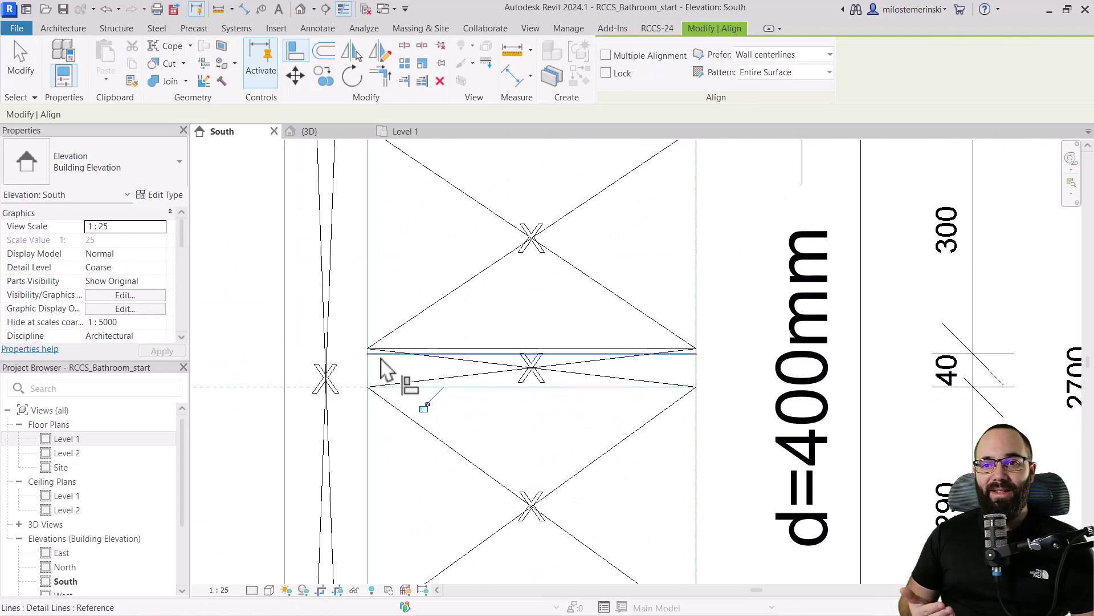
{"action": "left_click", "coordinate": [408, 275]}
{"action": "scroll", "coordinate": [452, 389], "scroll_direction": "up", "scroll_amount": 3}
{"action": "scroll", "coordinate": [472, 387], "scroll_direction": "down", "scroll_amount": 3}
{"action": "scroll", "coordinate": [464, 376], "scroll_direction": "down", "scroll_amount": 3}
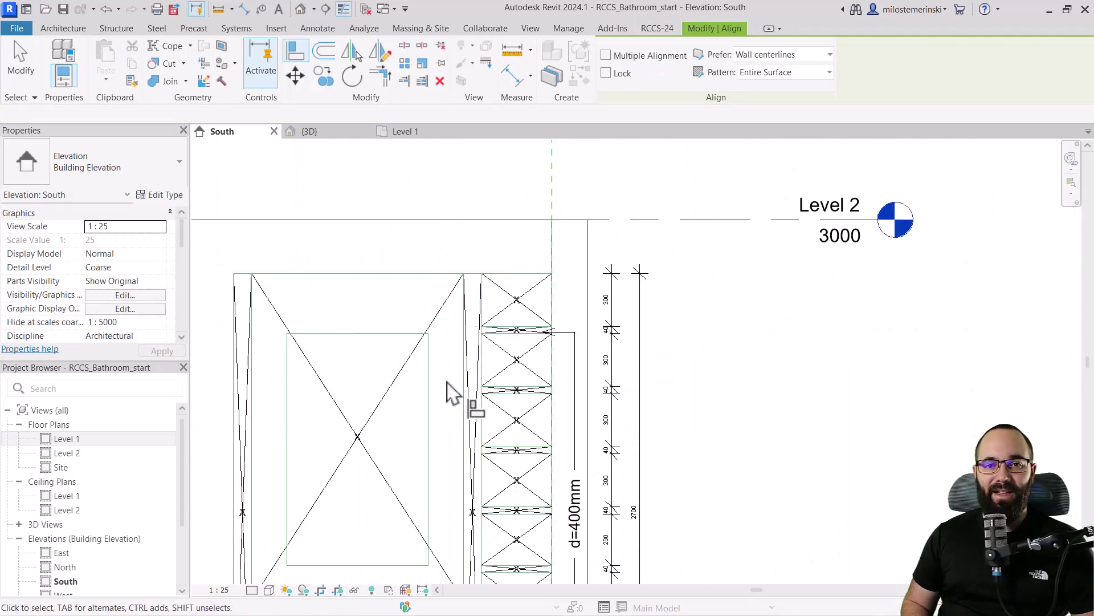
{"action": "key", "text": "Escape"}
{"action": "key", "text": "Escape"}
{"action": "left_click", "coordinate": [422, 347]}
{"action": "middle_click_drag", "start_coordinate": [425, 333], "coordinate": [464, 354]}
{"action": "scroll", "coordinate": [380, 224], "scroll_direction": "down", "scroll_amount": 2}
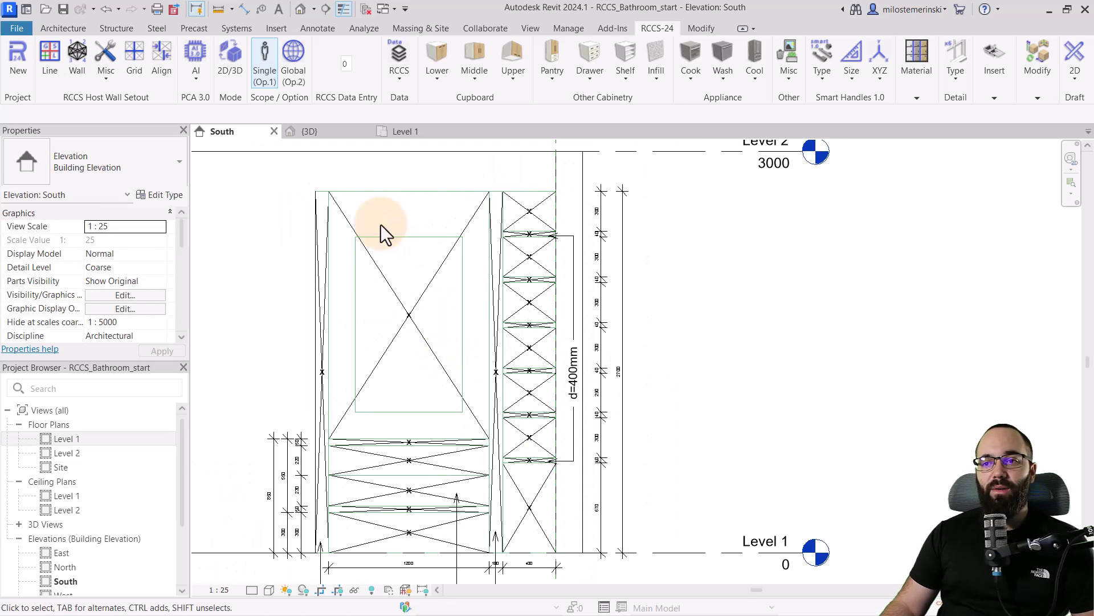
Step: Place one-segment vertical grid lines on both sides of the rectangle in the 1200 mm bay, about 179 mm and 154 mm from its edges
{"action": "scroll", "coordinate": [399, 408], "scroll_direction": "up", "scroll_amount": 2}
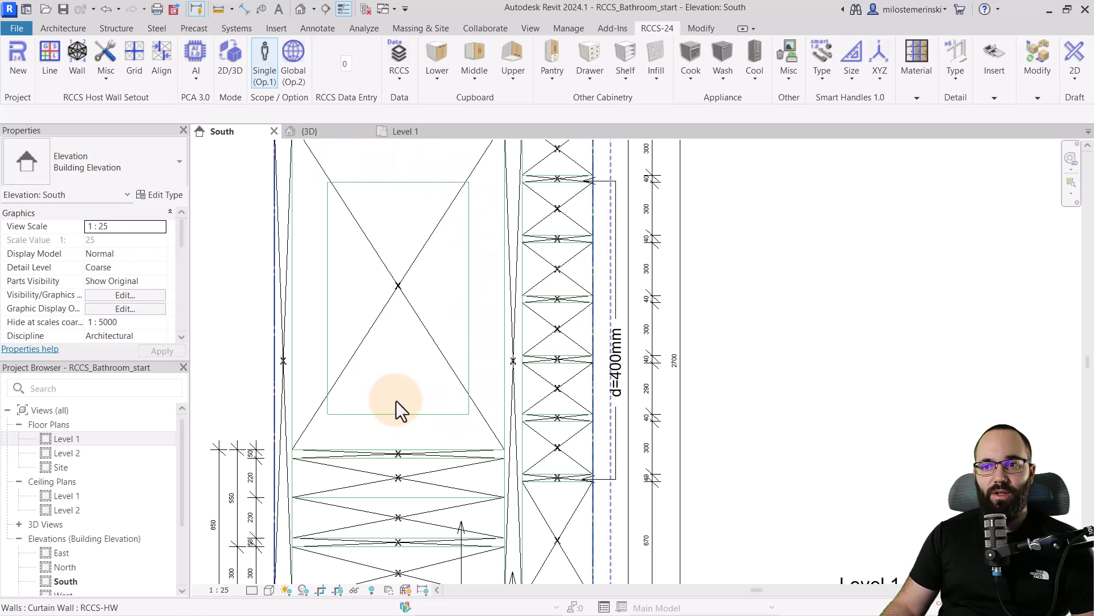
{"action": "middle_click_drag", "start_coordinate": [399, 408], "coordinate": [386, 335]}
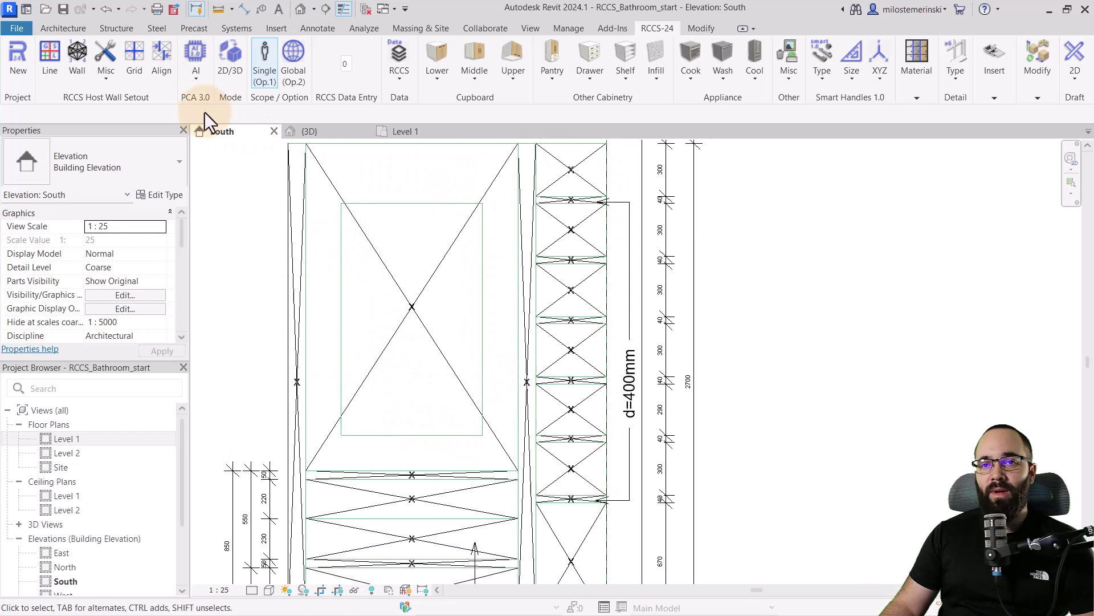
{"action": "left_click", "coordinate": [135, 71]}
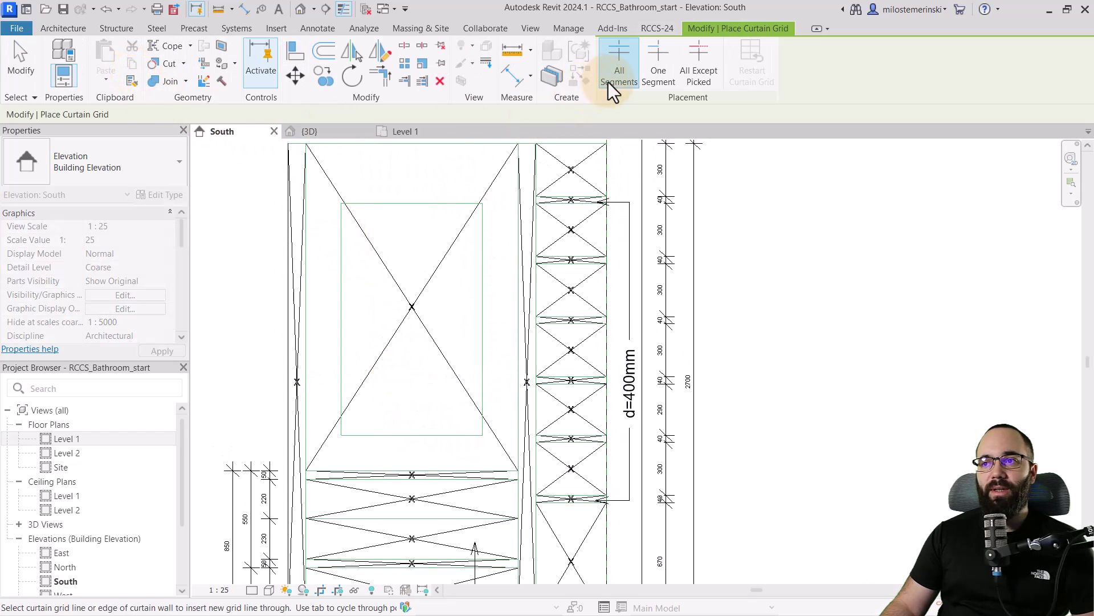
{"action": "left_click", "coordinate": [660, 80]}
{"action": "scroll", "coordinate": [337, 479], "scroll_direction": "up", "scroll_amount": 2}
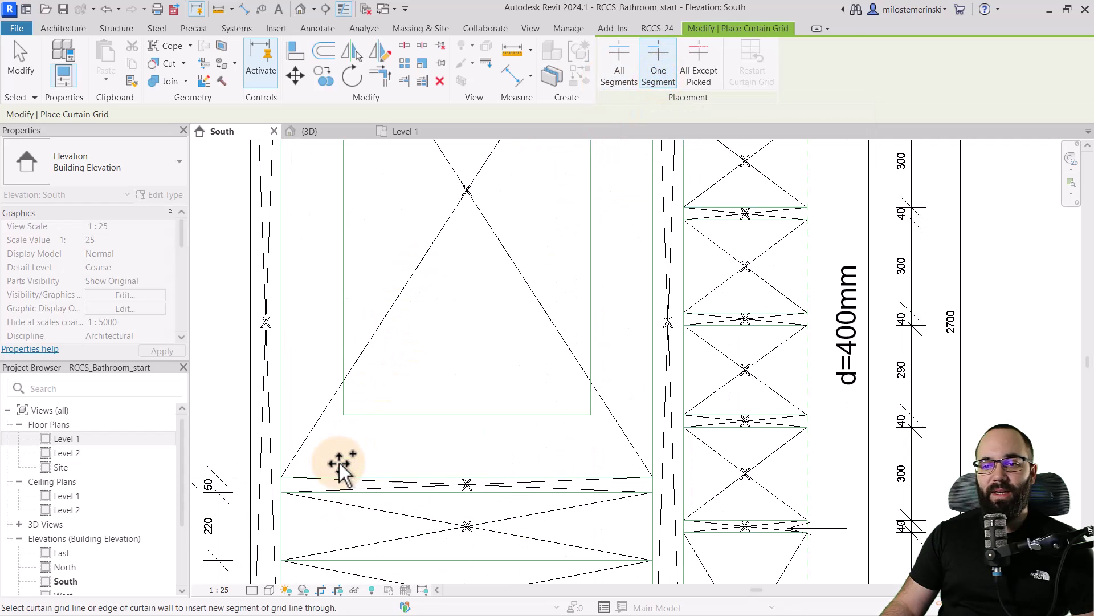
{"action": "left_click", "coordinate": [336, 474]}
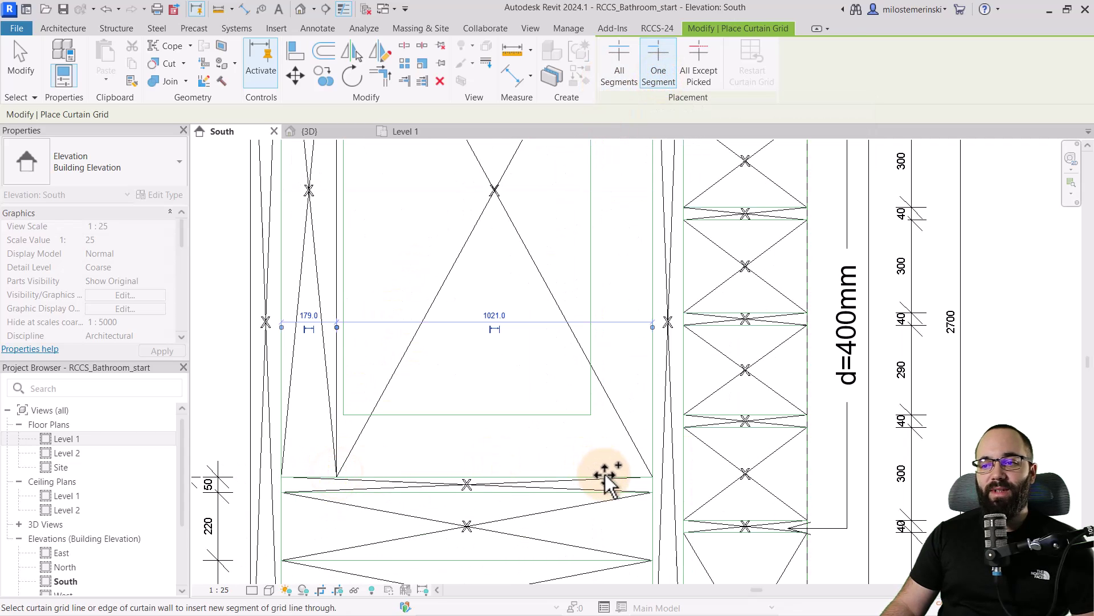
{"action": "left_click", "coordinate": [606, 476]}
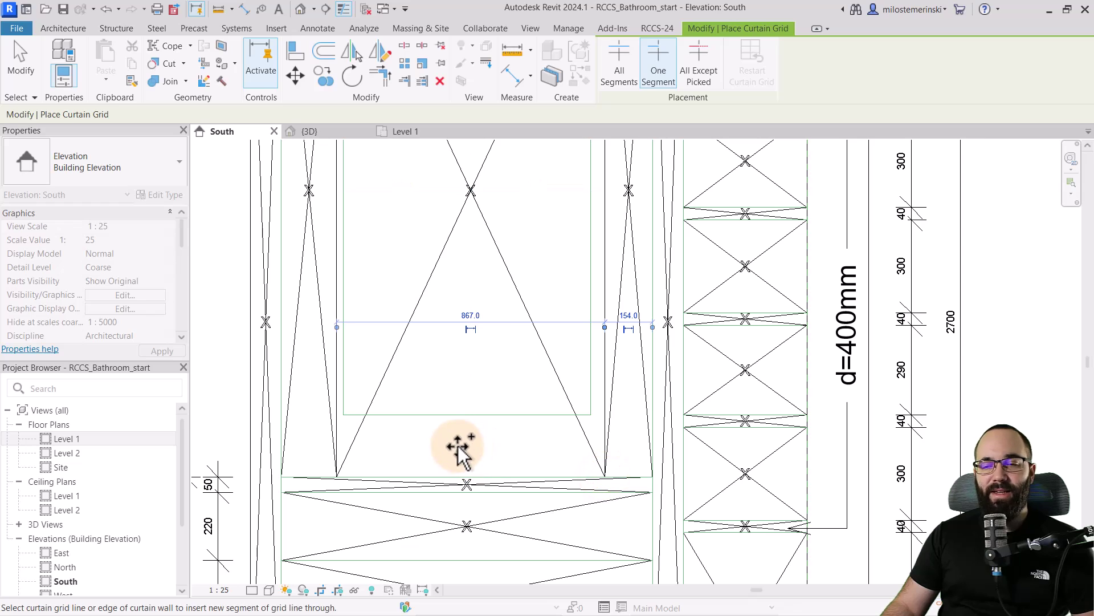
Step: Align the two vertical grid lines in the 1200 mm bay with the left and right edges of the layout rectangle
{"action": "key", "text": "Escape"}
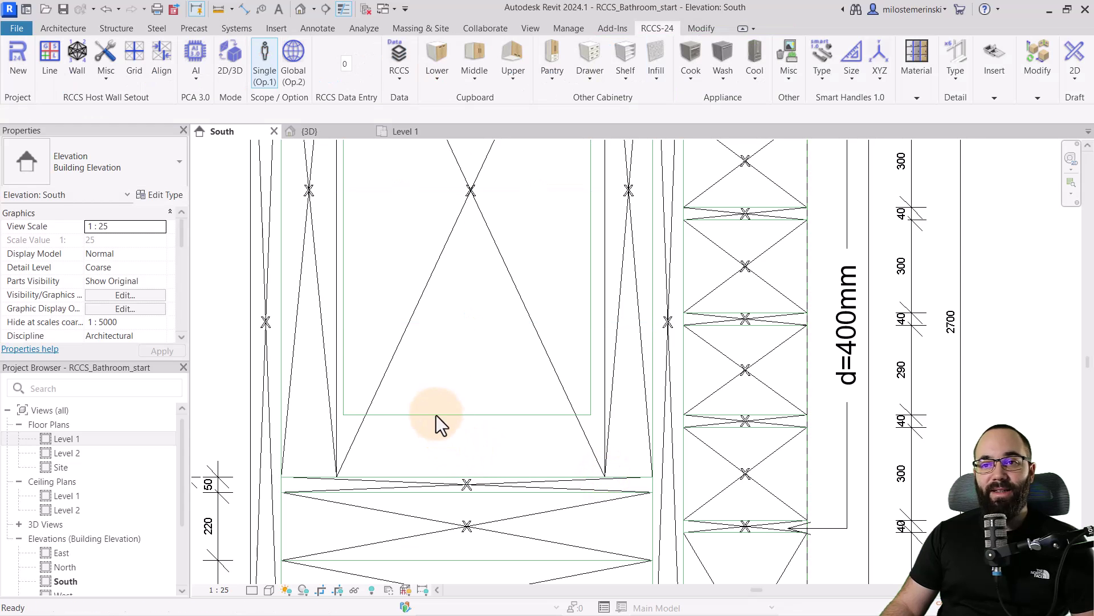
{"action": "left_click", "coordinate": [160, 63]}
{"action": "left_click", "coordinate": [343, 287]}
{"action": "left_click", "coordinate": [342, 291]}
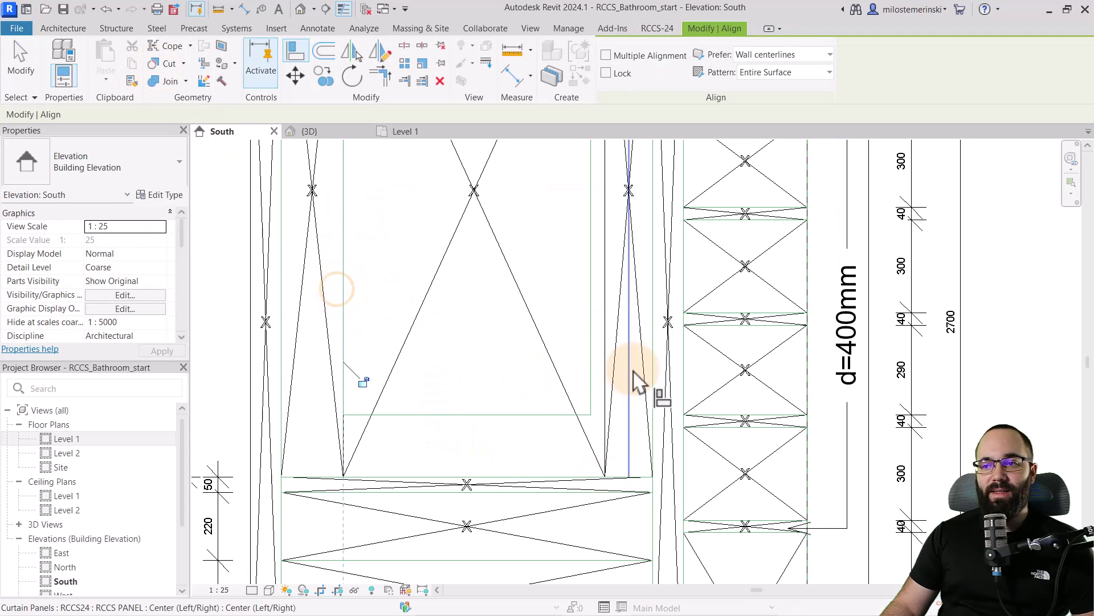
{"action": "left_click", "coordinate": [593, 349]}
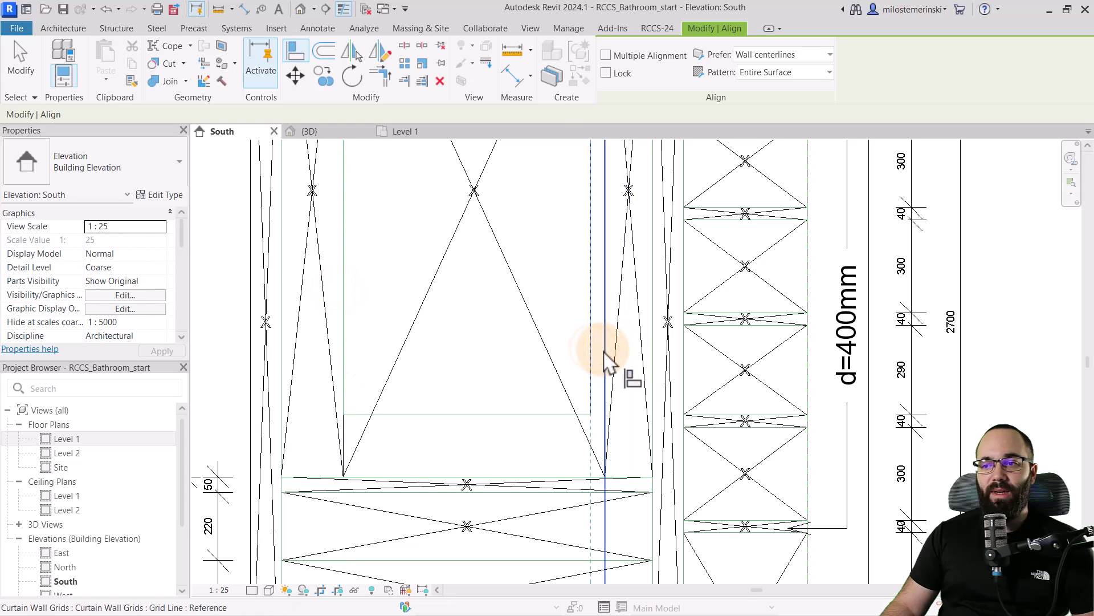
{"action": "left_click", "coordinate": [598, 352]}
{"action": "scroll", "coordinate": [451, 351], "scroll_direction": "down", "scroll_amount": 2}
{"action": "left_click", "coordinate": [428, 327]}
{"action": "middle_click_drag", "start_coordinate": [429, 336], "coordinate": [408, 405]}
{"action": "key", "text": "Escape"}
{"action": "key", "text": "Escape"}
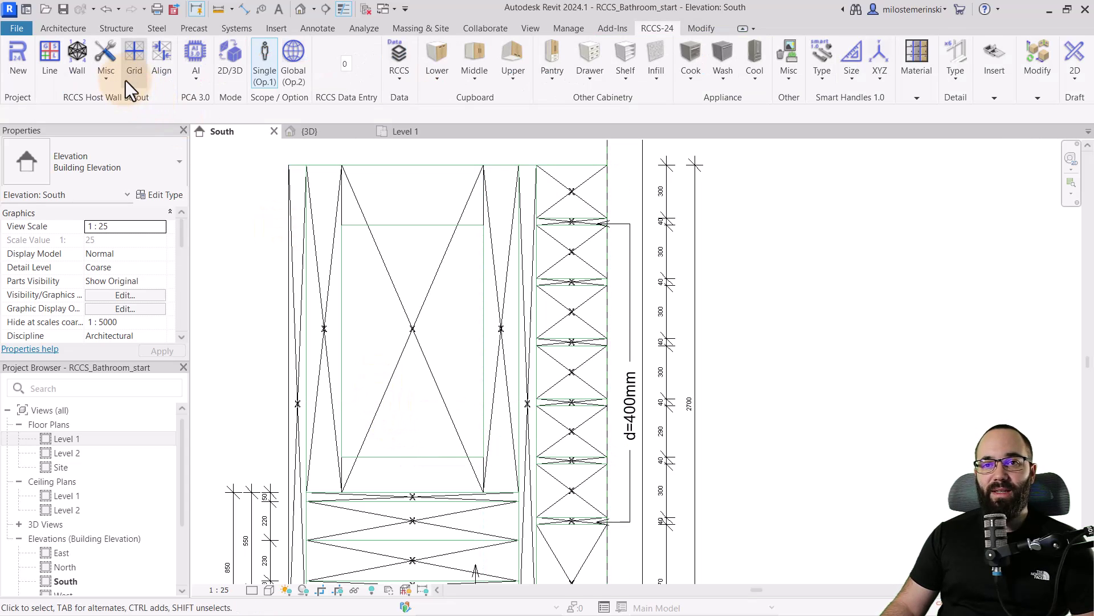
{"action": "left_click", "coordinate": [128, 75]}
{"action": "left_click", "coordinate": [658, 62]}
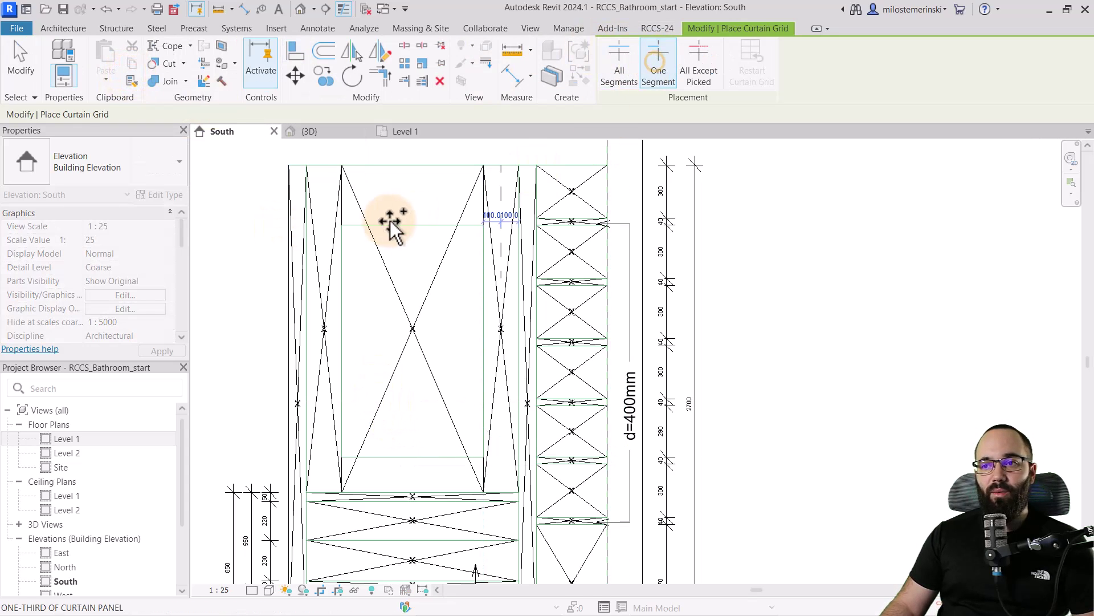
{"action": "scroll", "coordinate": [381, 228], "scroll_direction": "up", "scroll_amount": 3}
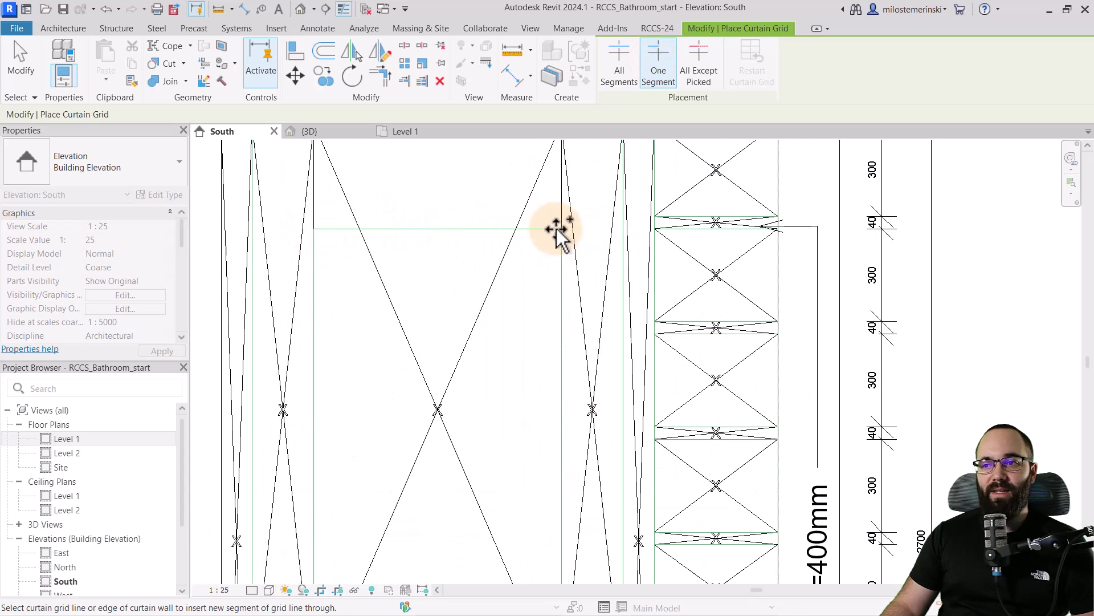
{"action": "scroll", "coordinate": [557, 231], "scroll_direction": "down", "scroll_amount": 2}
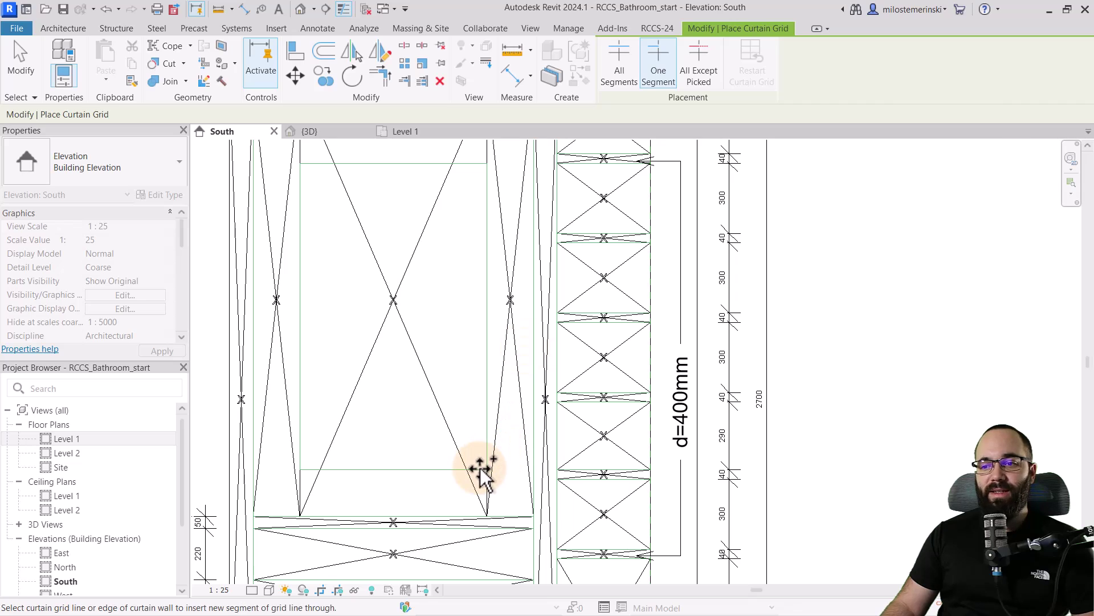
{"action": "left_click", "coordinate": [481, 468]}
{"action": "key", "text": "Escape"}
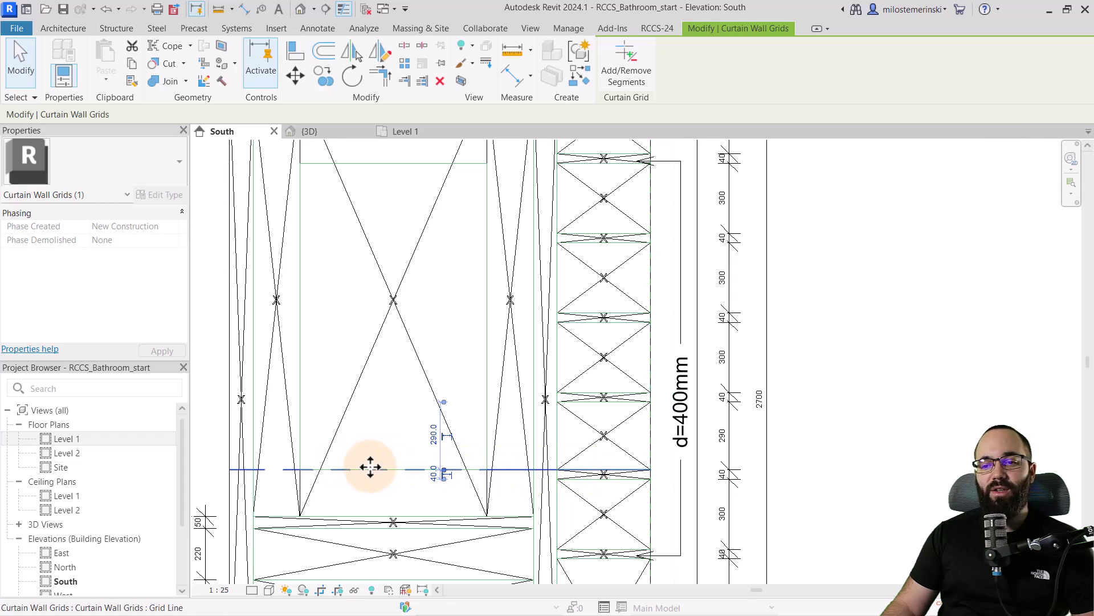
Step: Add the middle segment of the existing horizontal grid line at the layout rectangle's top edge, between the two vertical grid lines
{"action": "middle_click_drag", "start_coordinate": [379, 267], "coordinate": [370, 441]}
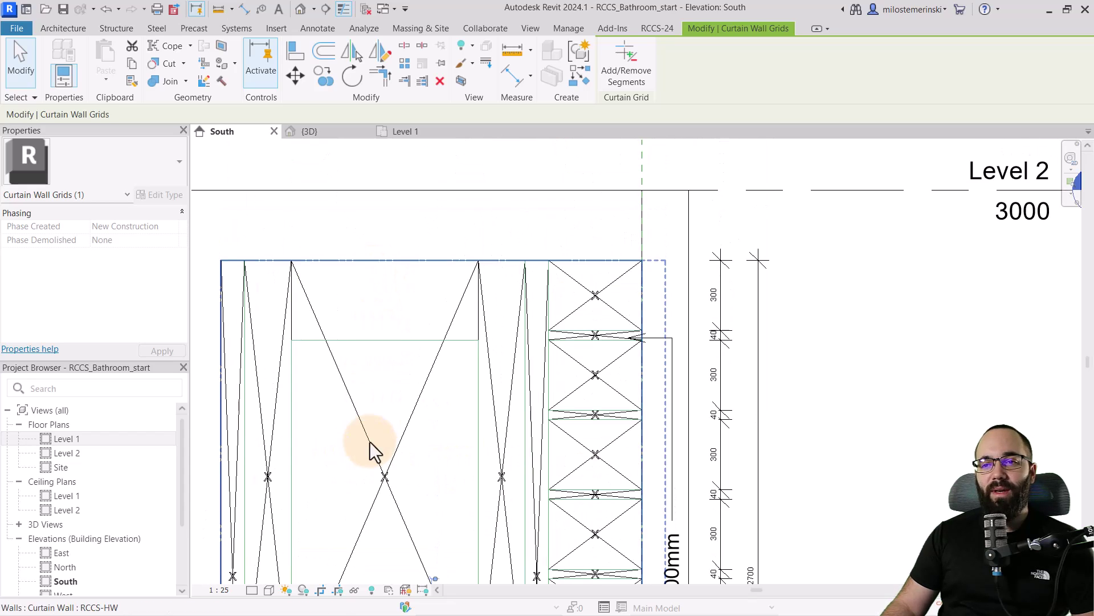
{"action": "left_click", "coordinate": [514, 342]}
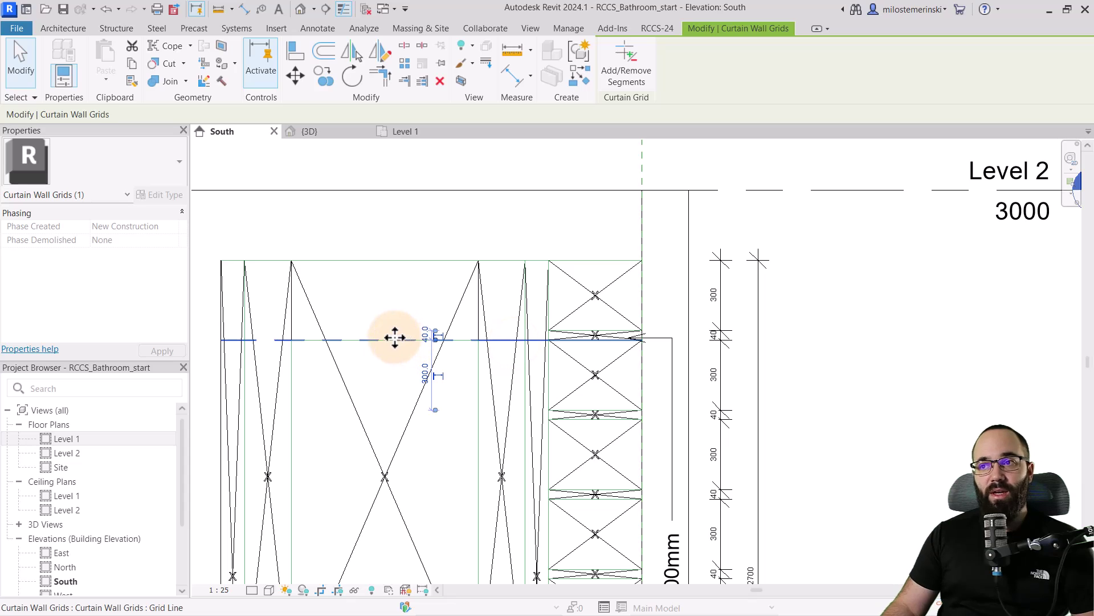
{"action": "left_click", "coordinate": [623, 84]}
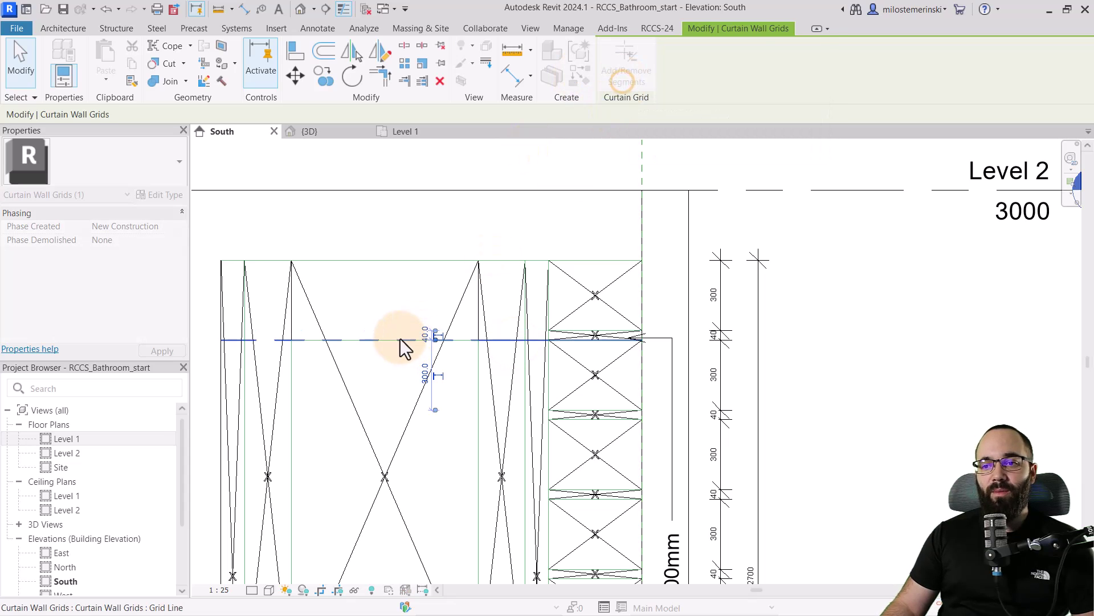
{"action": "left_click", "coordinate": [386, 343]}
{"action": "scroll", "coordinate": [382, 379], "scroll_direction": "down", "scroll_amount": 2}
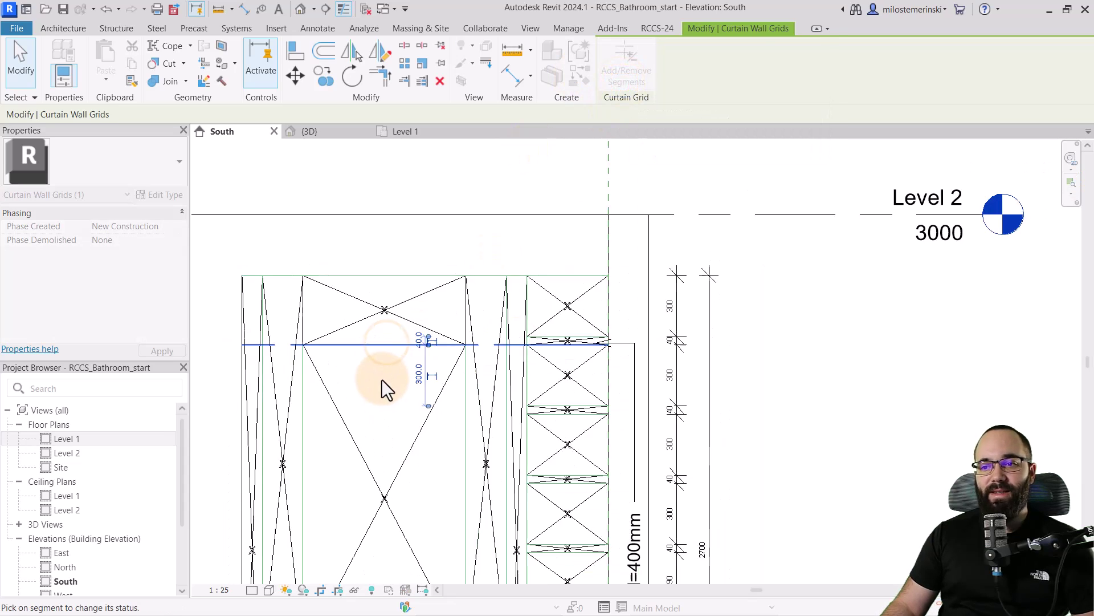
{"action": "middle_click_drag", "start_coordinate": [381, 379], "coordinate": [398, 252]}
{"action": "scroll", "coordinate": [397, 347], "scroll_direction": "down", "scroll_amount": 1}
{"action": "key", "text": "Escape"}
{"action": "key", "text": "Escape"}
{"action": "scroll", "coordinate": [404, 361], "scroll_direction": "down", "scroll_amount": 1}
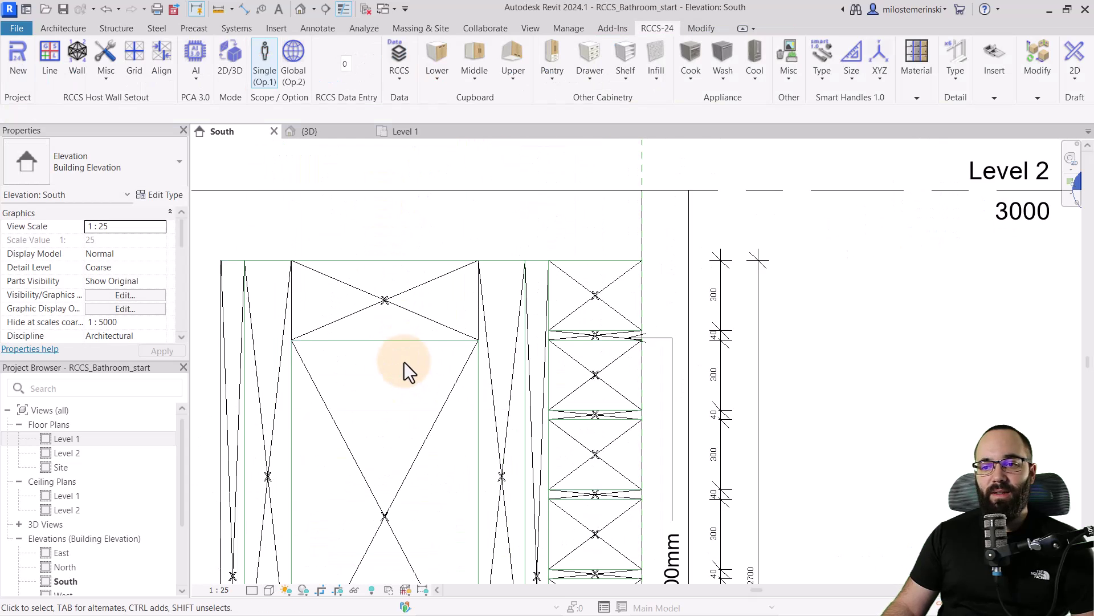
Step: Add the middle segment of the existing horizontal grid line at the layout rectangle's bottom edge, between the two vertical grid lines
{"action": "scroll", "coordinate": [404, 362], "scroll_direction": "up", "scroll_amount": 2}
{"action": "middle_click_drag", "start_coordinate": [404, 361], "coordinate": [443, 338]}
{"action": "left_click", "coordinate": [480, 365]}
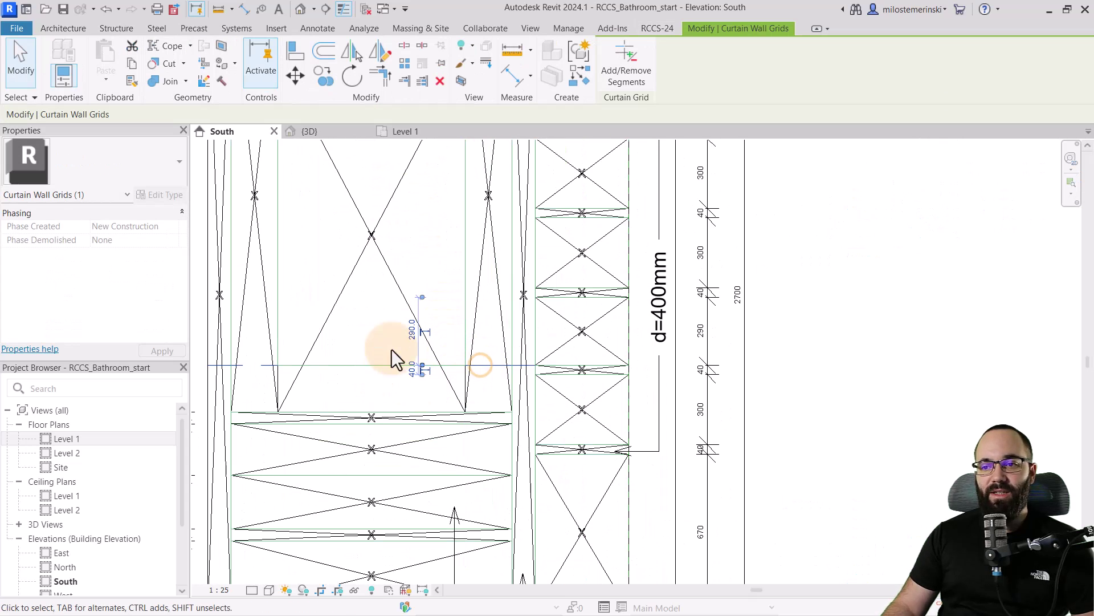
{"action": "left_click", "coordinate": [623, 85]}
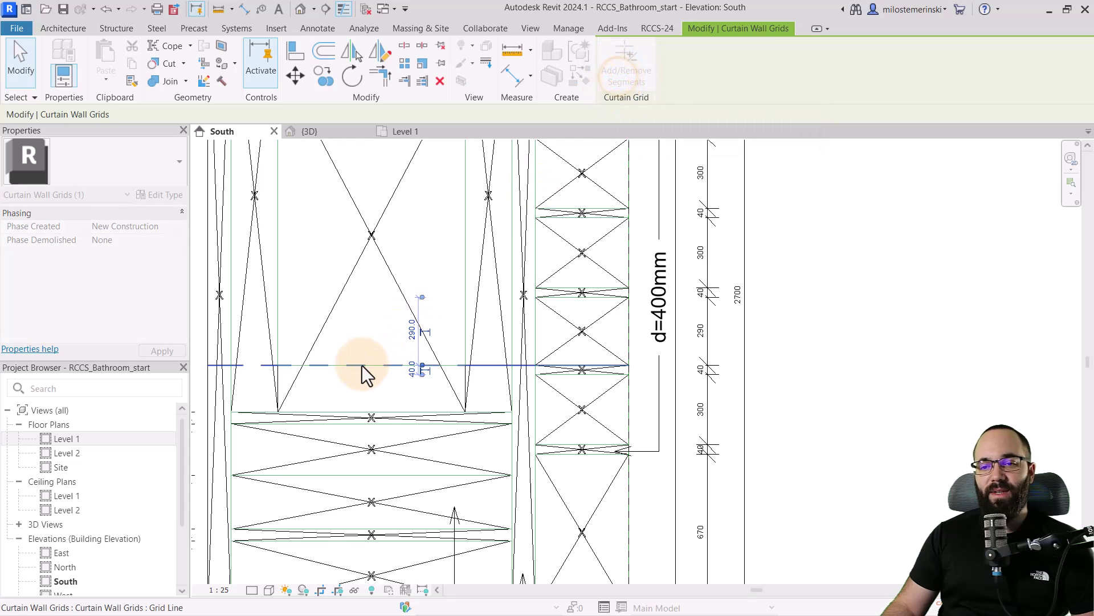
{"action": "scroll", "coordinate": [358, 341], "scroll_direction": "down", "scroll_amount": 1}
{"action": "scroll", "coordinate": [358, 341], "scroll_direction": "down", "scroll_amount": 1}
{"action": "key", "text": "Escape"}
{"action": "key", "text": "Escape"}
{"action": "scroll", "coordinate": [359, 332], "scroll_direction": "up", "scroll_amount": 2}
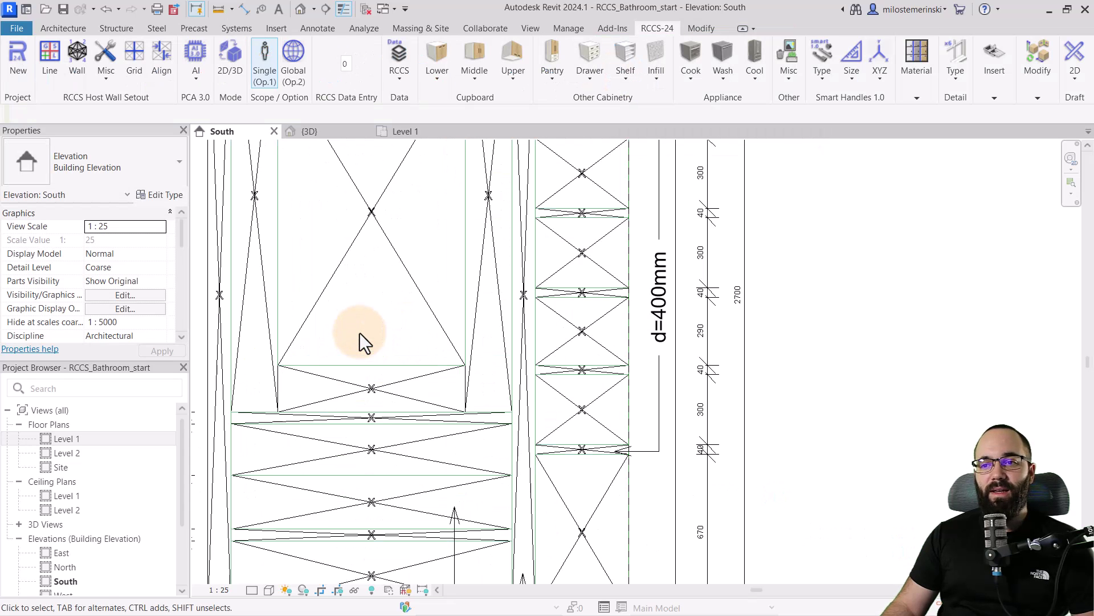
{"action": "middle_click_drag", "start_coordinate": [375, 302], "coordinate": [412, 382]}
{"action": "scroll", "coordinate": [415, 359], "scroll_direction": "down", "scroll_amount": 1}
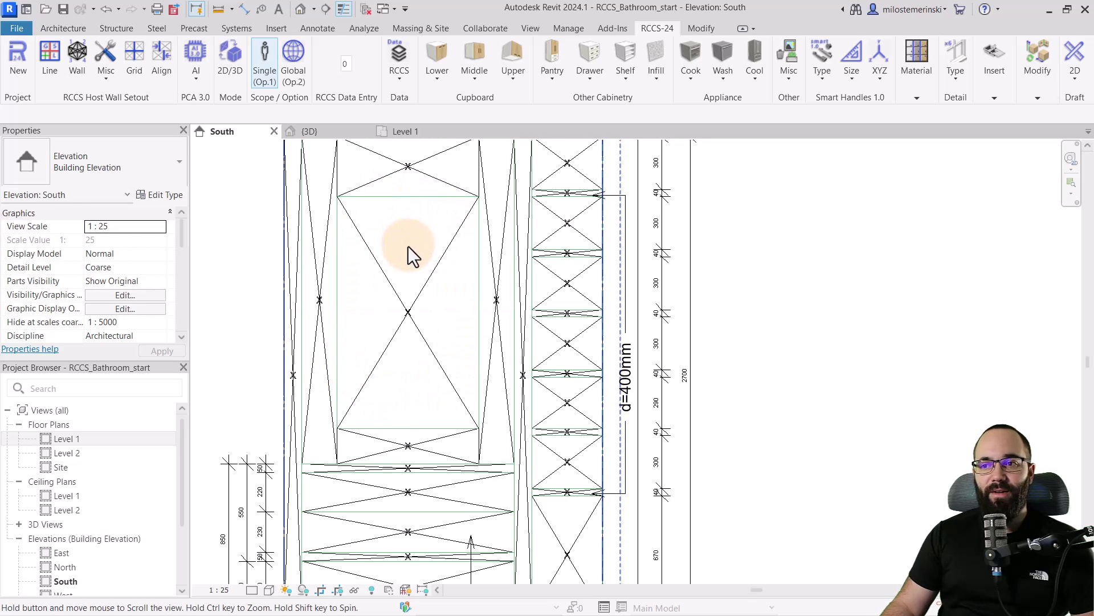
{"action": "middle_click_drag", "start_coordinate": [410, 254], "coordinate": [426, 301]}
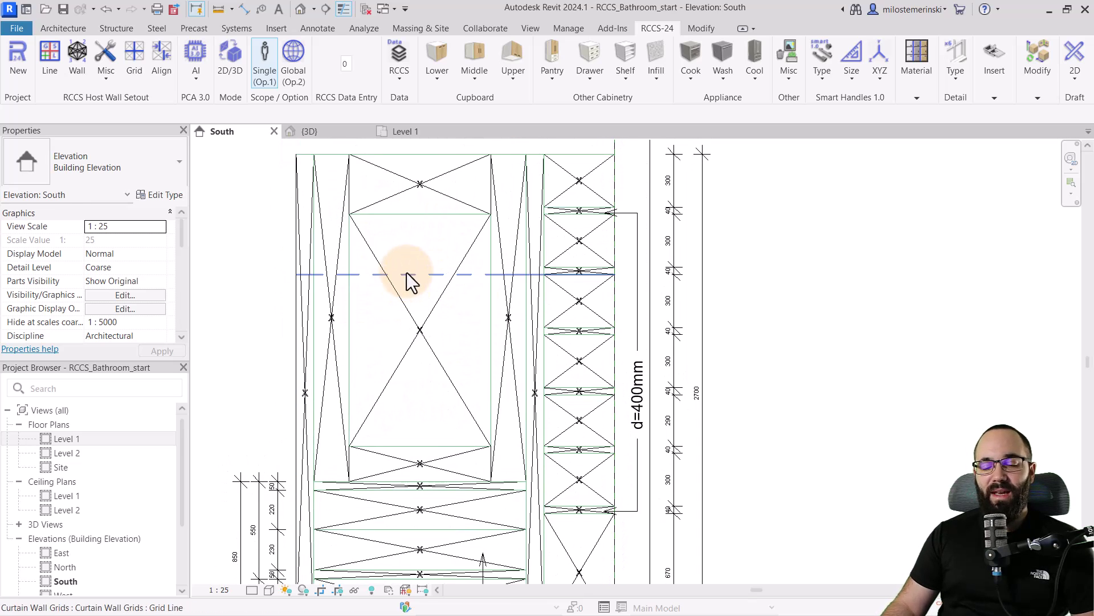
Step: Review the divided host wall in the 3D view and check the cabinet depth notes in the South elevation
{"action": "left_click", "coordinate": [312, 132]}
{"action": "middle_click_drag", "start_coordinate": [474, 342], "coordinate": [530, 468], "text": "shift"}
{"action": "scroll", "coordinate": [577, 366], "scroll_direction": "up", "scroll_amount": 5}
{"action": "mouse_move", "coordinate": [545, 381]}
{"action": "middle_mouse_down"}
{"action": "mouse_move", "coordinate": [526, 398]}
{"action": "mouse_move", "coordinate": [511, 383]}
{"action": "mouse_move", "coordinate": [490, 422]}
{"action": "middle_mouse_up"}
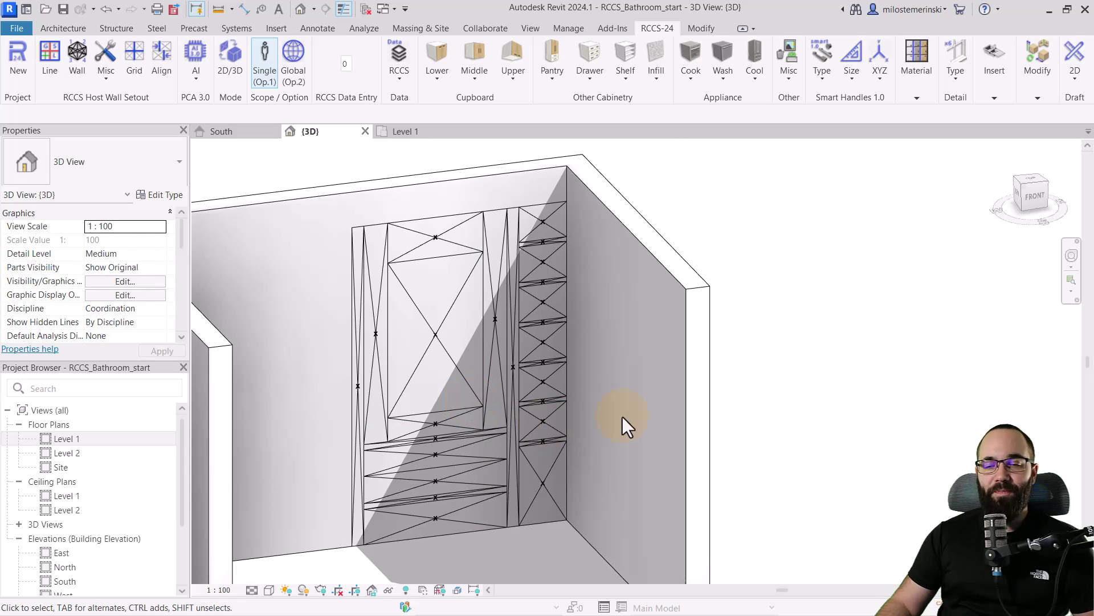
{"action": "left_click", "coordinate": [220, 132]}
{"action": "scroll", "coordinate": [472, 379], "scroll_direction": "down", "scroll_amount": 2}
{"action": "scroll", "coordinate": [436, 421], "scroll_direction": "up", "scroll_amount": 1}
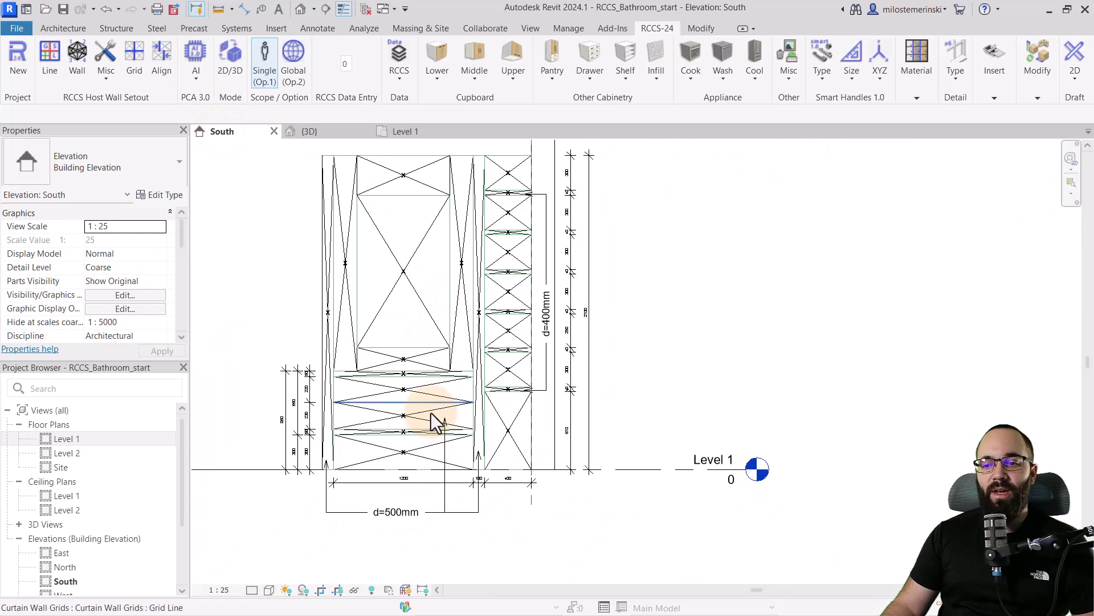
{"action": "scroll", "coordinate": [306, 508], "scroll_direction": "up", "scroll_amount": 1}
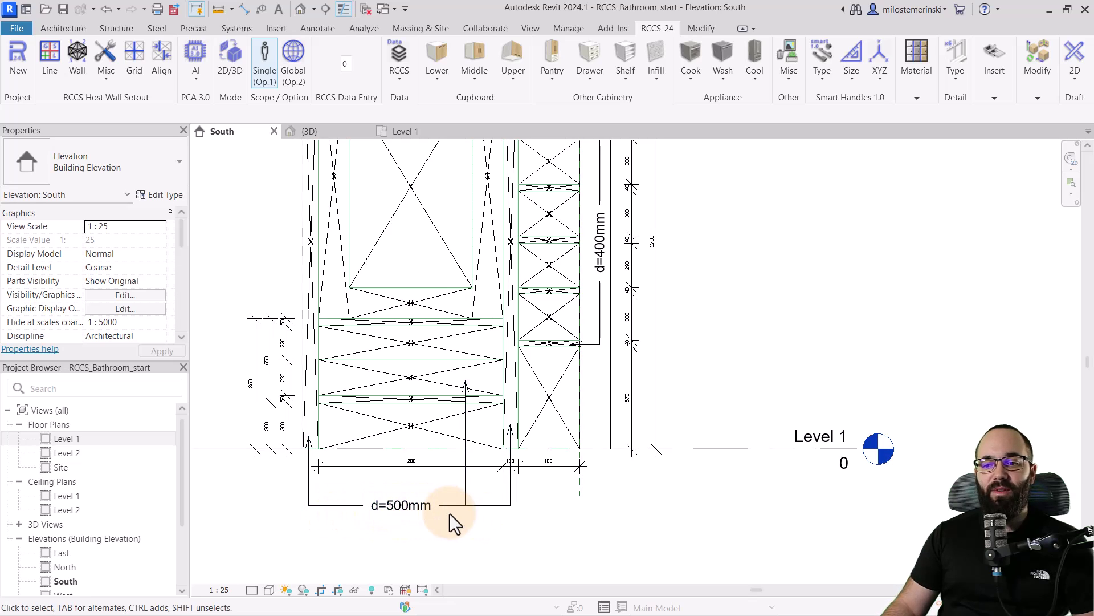
{"action": "scroll", "coordinate": [572, 557], "scroll_direction": "down", "scroll_amount": 2}
{"action": "scroll", "coordinate": [561, 359], "scroll_direction": "down", "scroll_amount": 1}
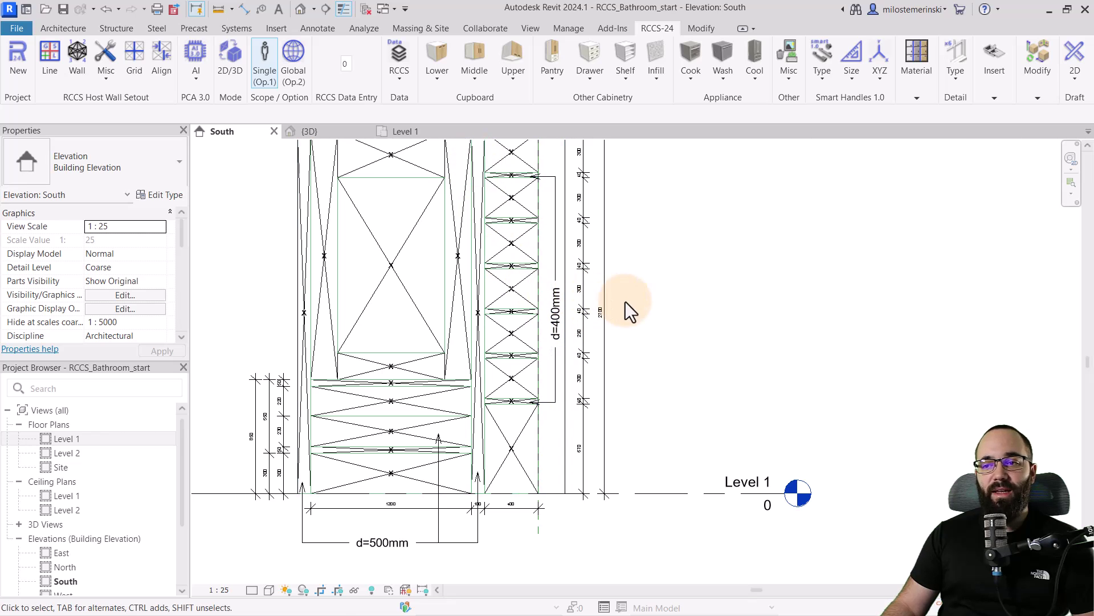
{"action": "middle_click_drag", "start_coordinate": [628, 311], "coordinate": [677, 351]}
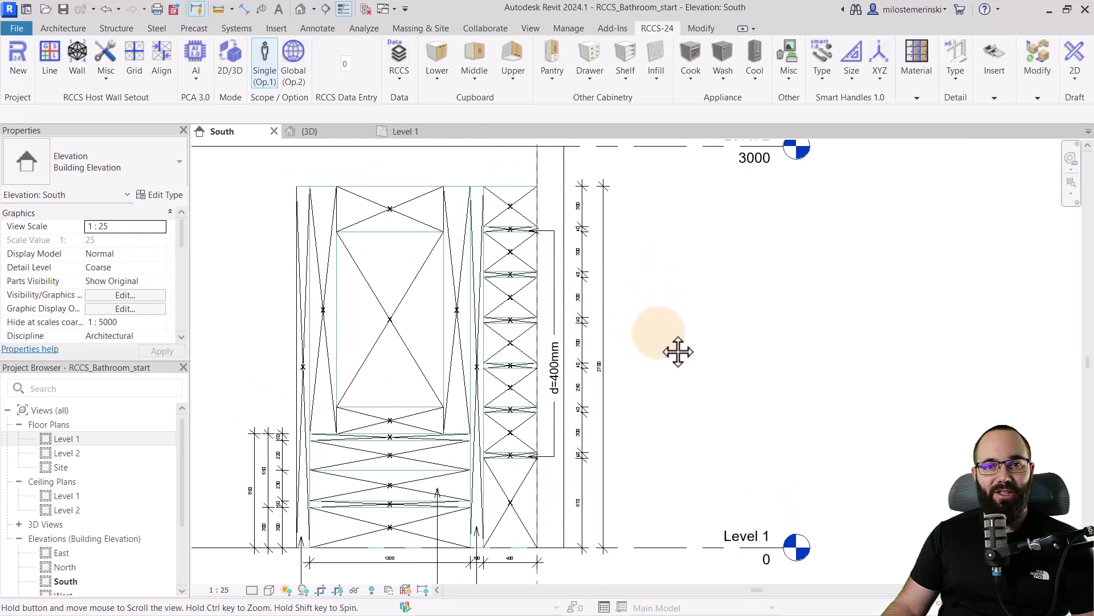
Step: In the 3D view, assign the RCCS Single shelf with data entry value 0 to the top three 40 mm panels of the shelf column
{"action": "left_click", "coordinate": [329, 135]}
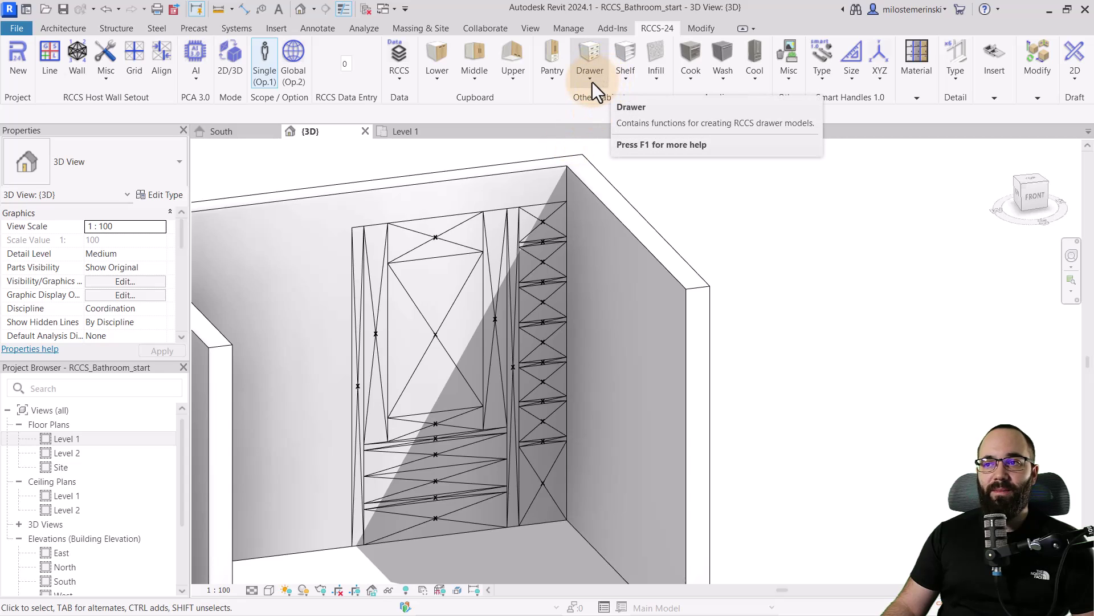
{"action": "left_click", "coordinate": [627, 85]}
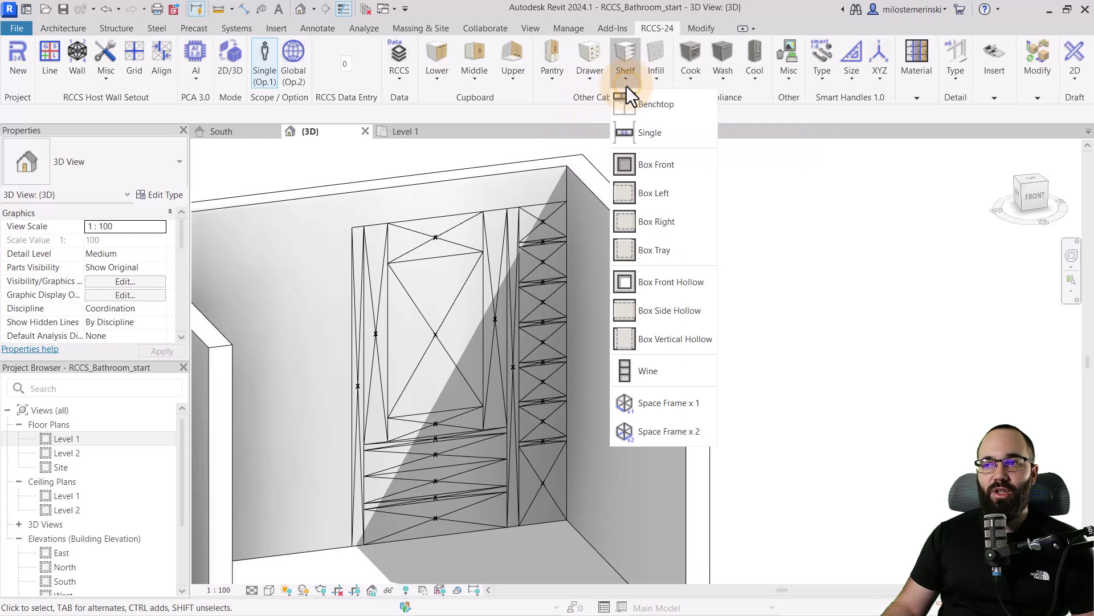
{"action": "left_click", "coordinate": [638, 135]}
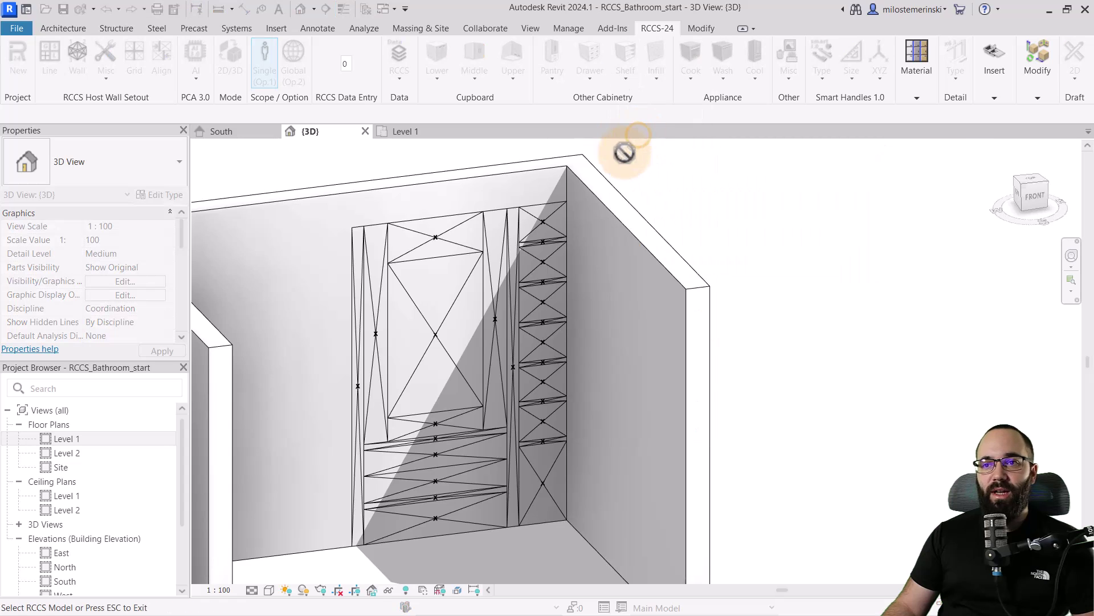
{"action": "left_click", "coordinate": [343, 66]}
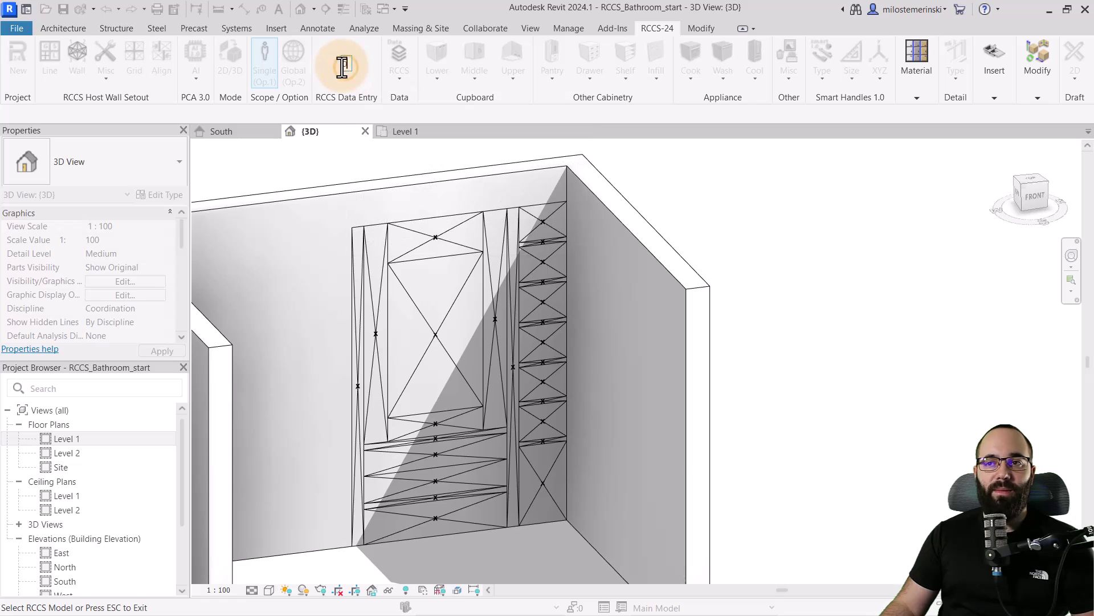
{"action": "key", "text": "BackSpace"}
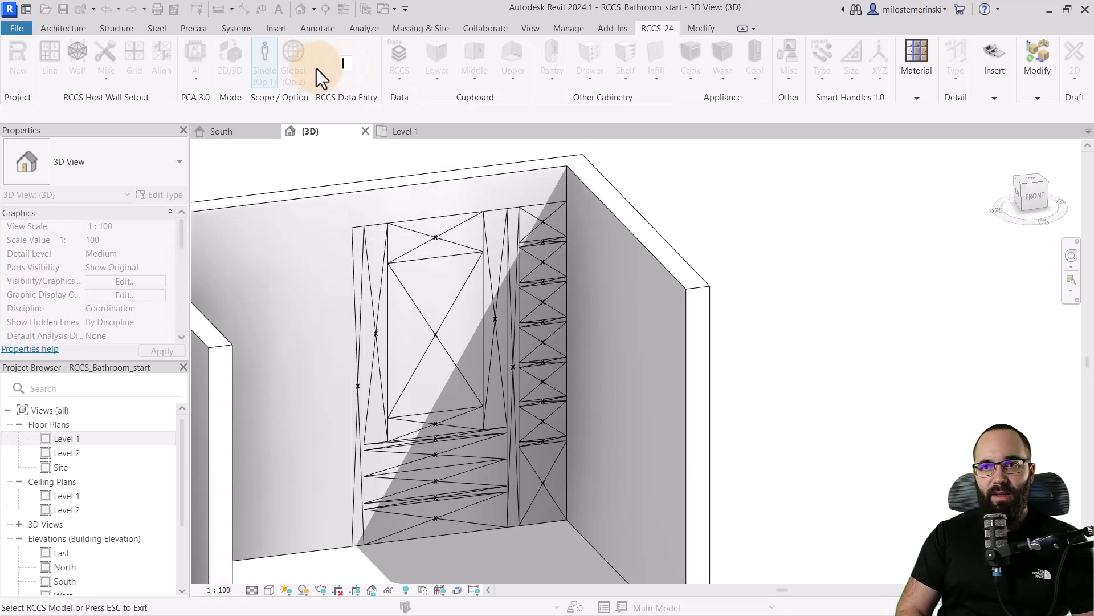
{"action": "left_click", "coordinate": [345, 67]}
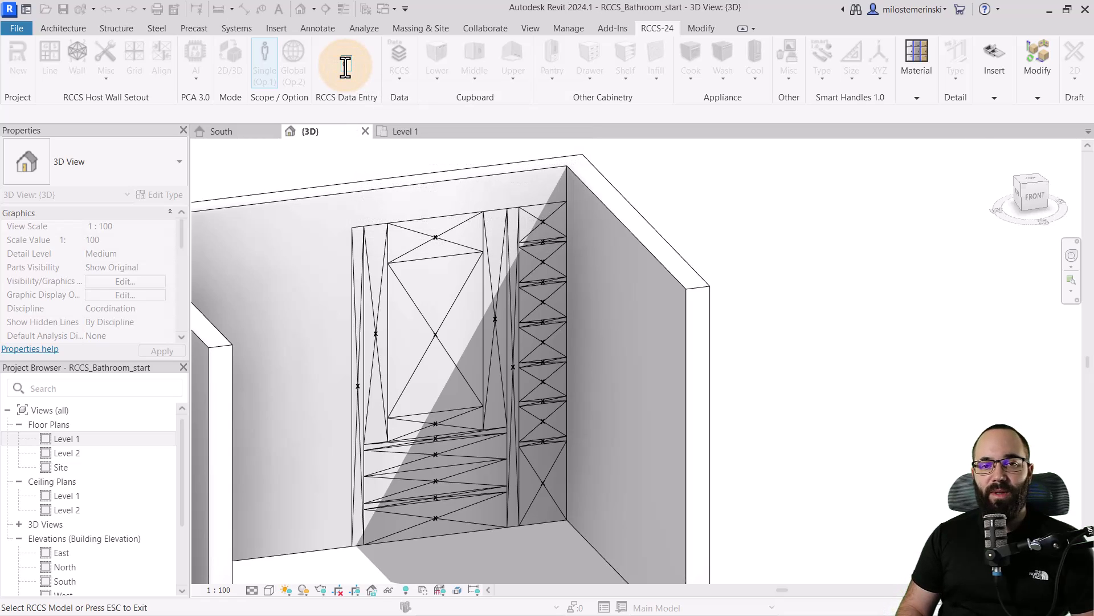
{"action": "key", "text": "Return"}
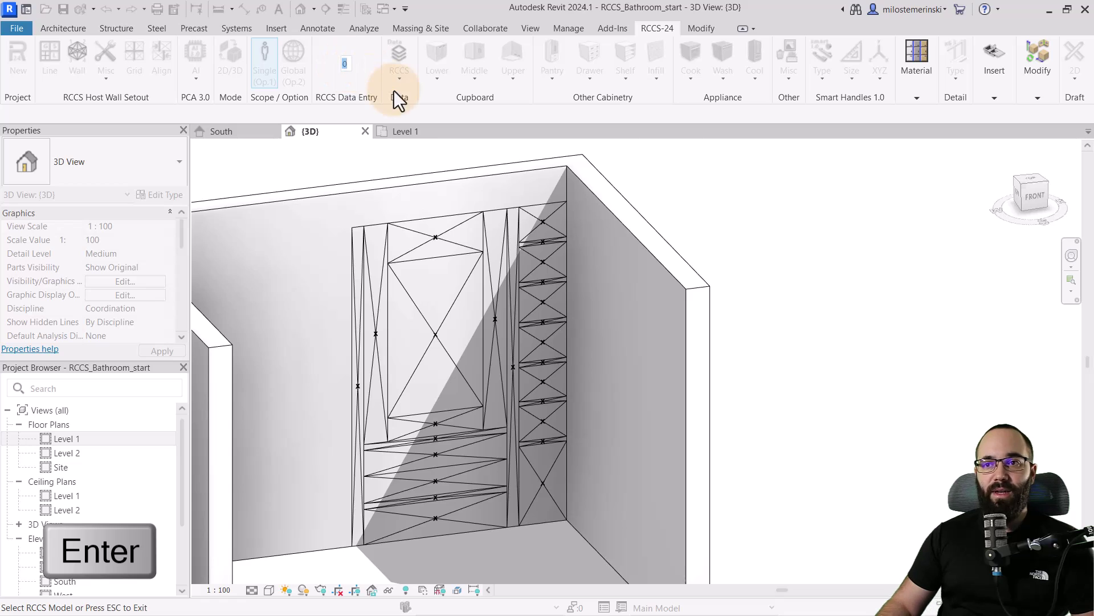
{"action": "scroll", "coordinate": [567, 238], "scroll_direction": "up", "scroll_amount": 4}
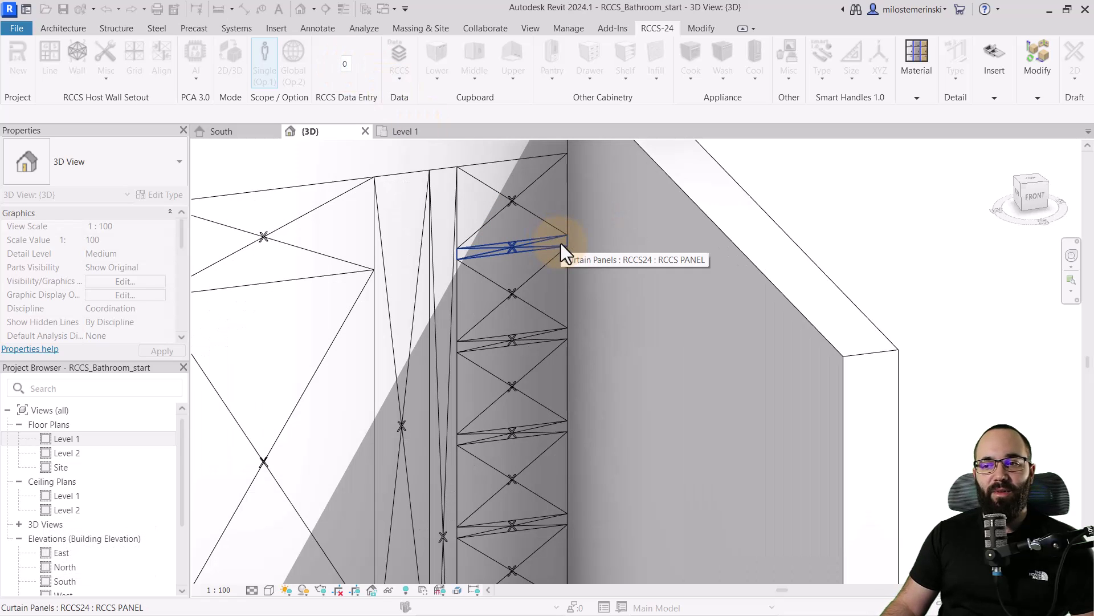
{"action": "left_click", "coordinate": [561, 244]}
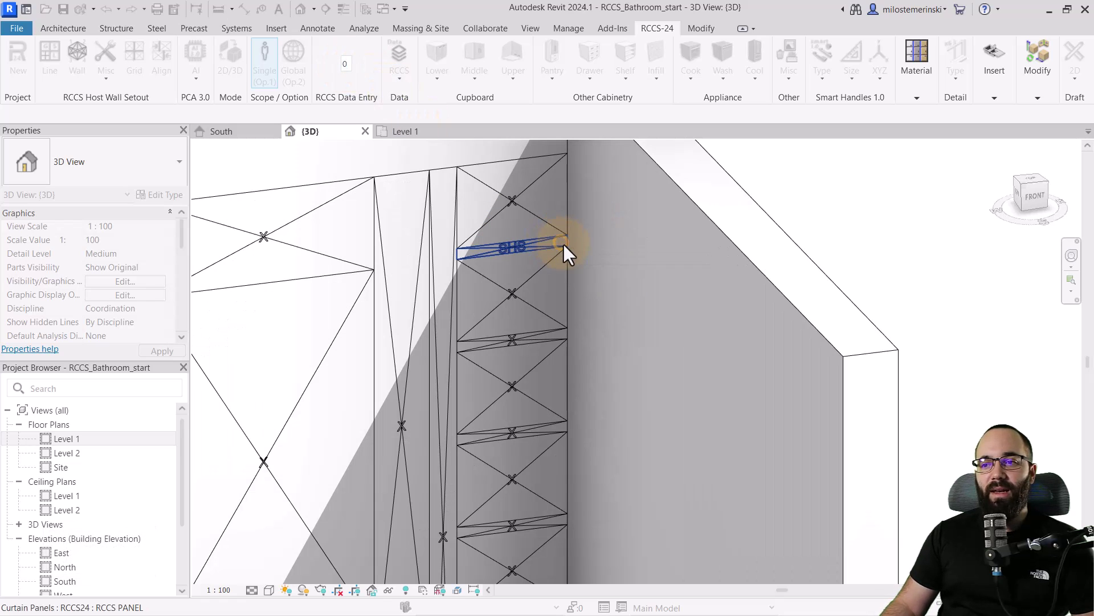
{"action": "left_click", "coordinate": [552, 336]}
Step: Assign the Single shelf to the three lower 40 mm panels of the shelf column
{"action": "scroll", "coordinate": [580, 442], "scroll_direction": "up", "scroll_amount": 1}
{"action": "middle_click_drag", "start_coordinate": [612, 365], "coordinate": [599, 305]}
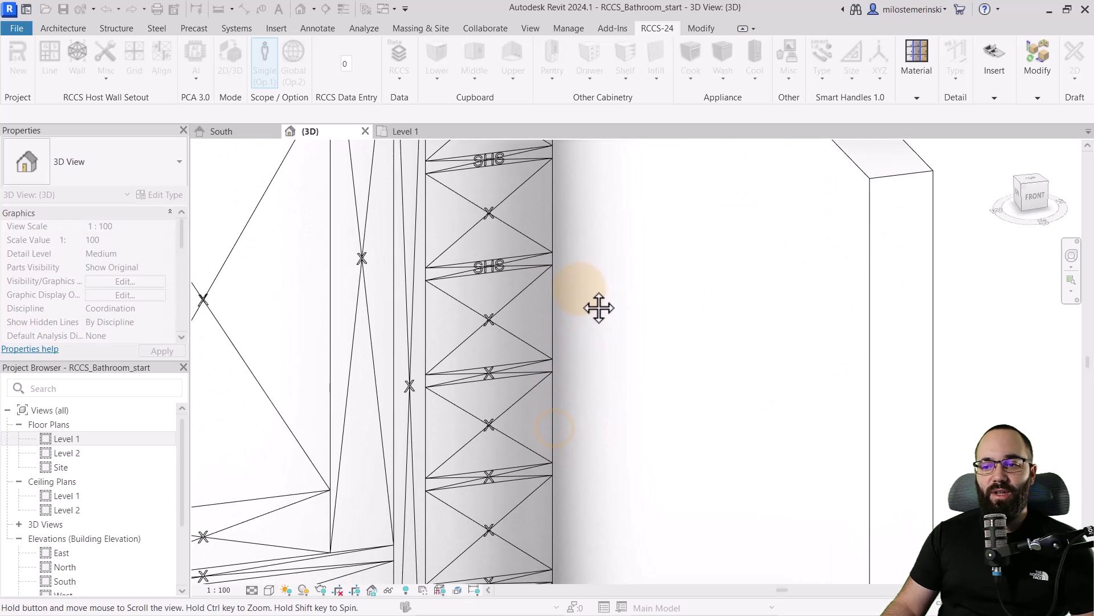
{"action": "left_click", "coordinate": [540, 364]}
{"action": "left_click", "coordinate": [539, 474]}
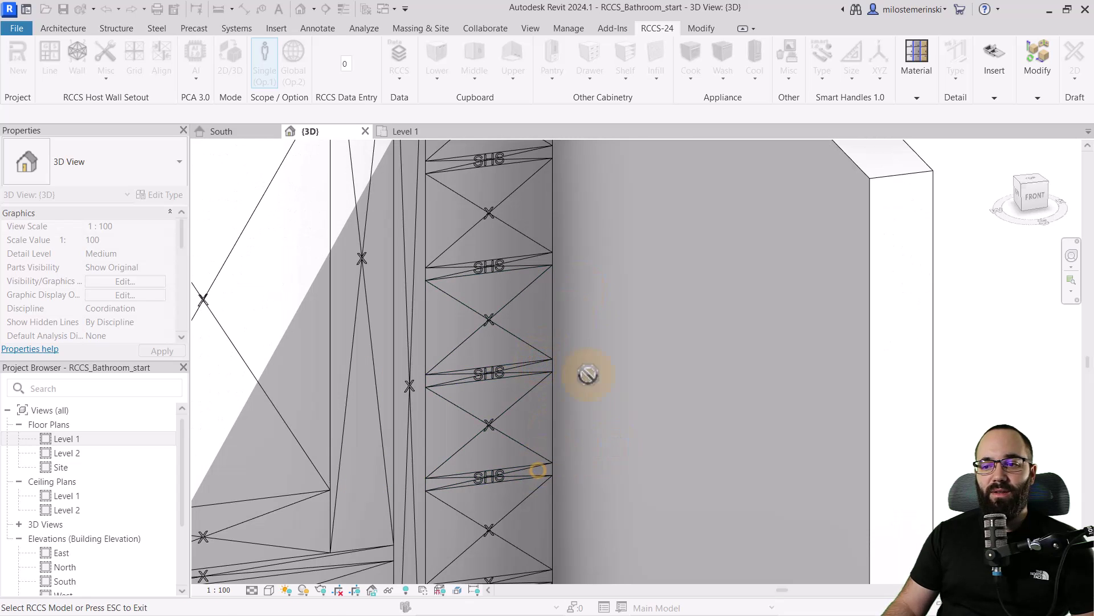
{"action": "scroll", "coordinate": [586, 371], "scroll_direction": "down", "scroll_amount": 1}
{"action": "middle_click_drag", "start_coordinate": [587, 371], "coordinate": [615, 290]}
{"action": "scroll", "coordinate": [569, 359], "scroll_direction": "up", "scroll_amount": 1}
{"action": "left_click", "coordinate": [525, 422]}
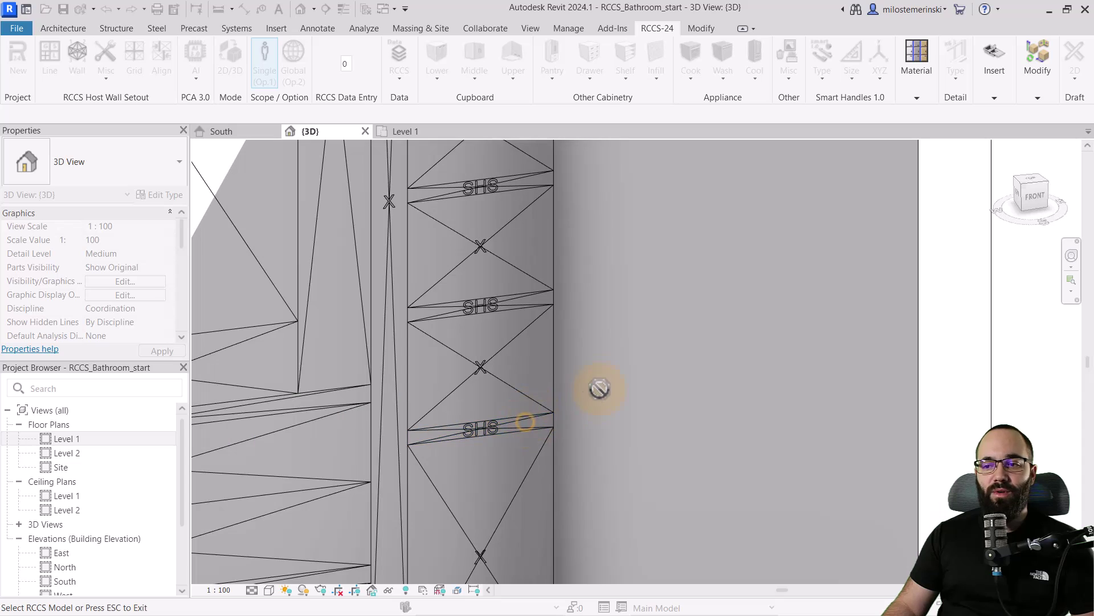
Step: Examine the RCCS depth, dimensions and comments of one single shelf panel in the shelf column
{"action": "scroll", "coordinate": [596, 386], "scroll_direction": "down", "scroll_amount": 2}
{"action": "key", "text": "Escape"}
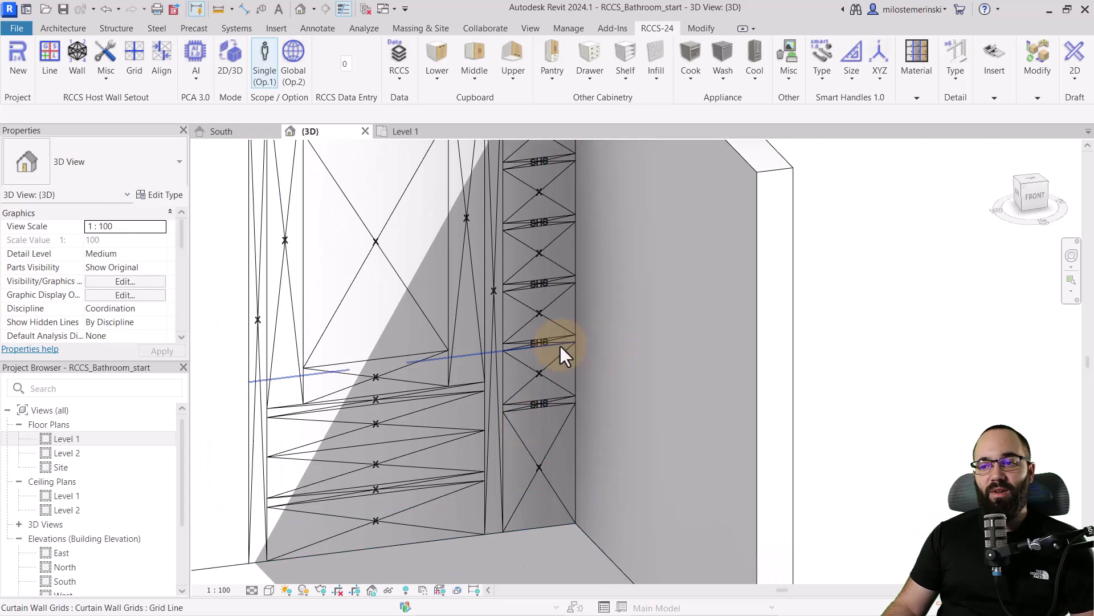
{"action": "scroll", "coordinate": [557, 344], "scroll_direction": "up", "scroll_amount": 2}
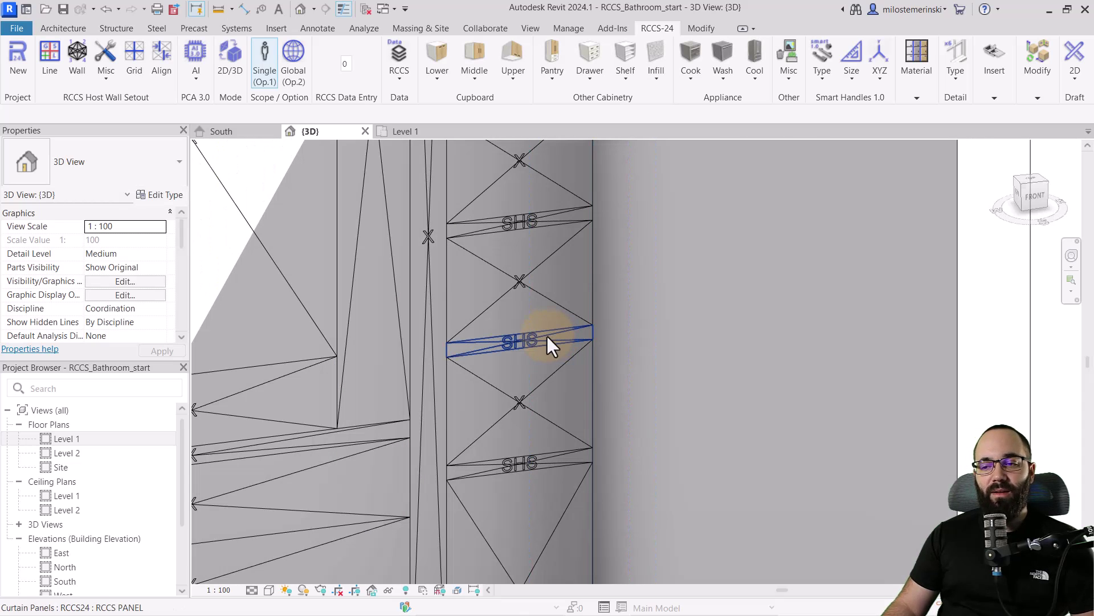
{"action": "key", "text": "Tab"}
{"action": "left_click", "coordinate": [546, 337]}
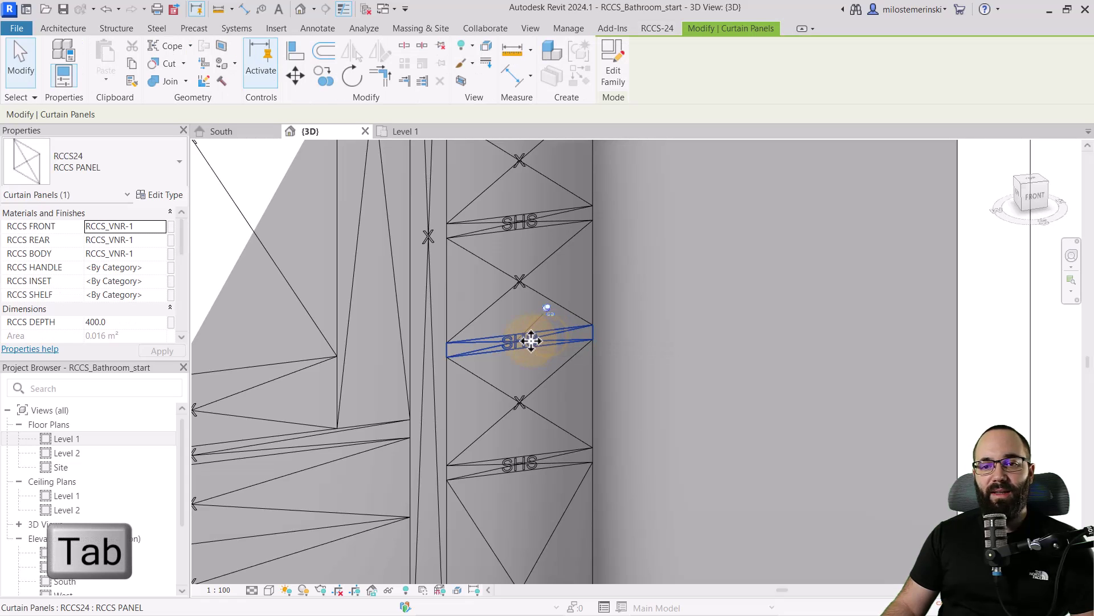
{"action": "scroll", "coordinate": [67, 285], "scroll_direction": "down", "scroll_amount": 1}
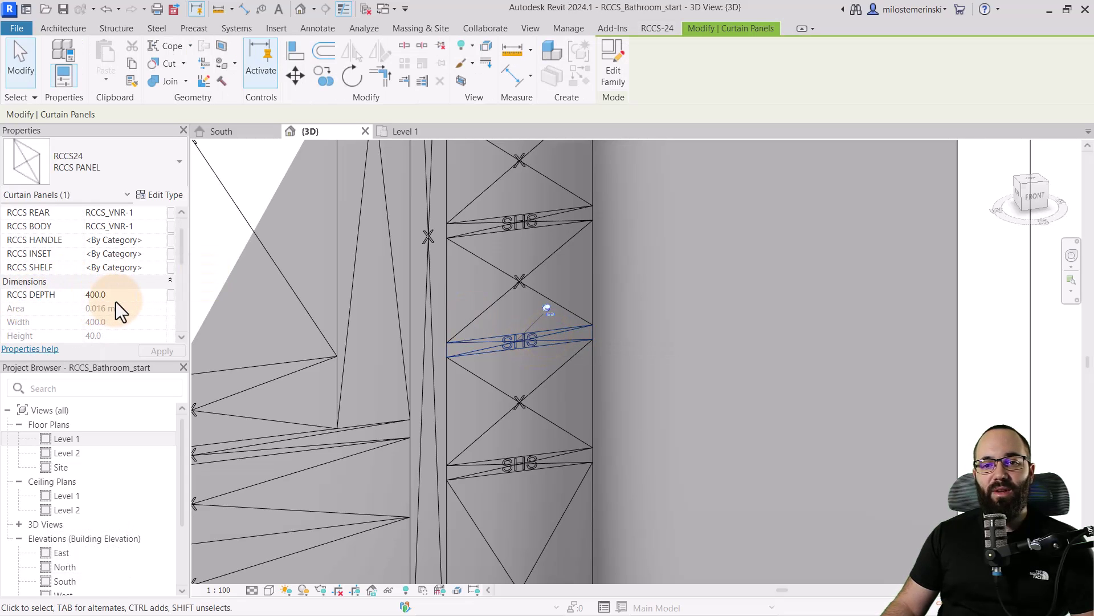
{"action": "scroll", "coordinate": [116, 301], "scroll_direction": "down", "scroll_amount": 2}
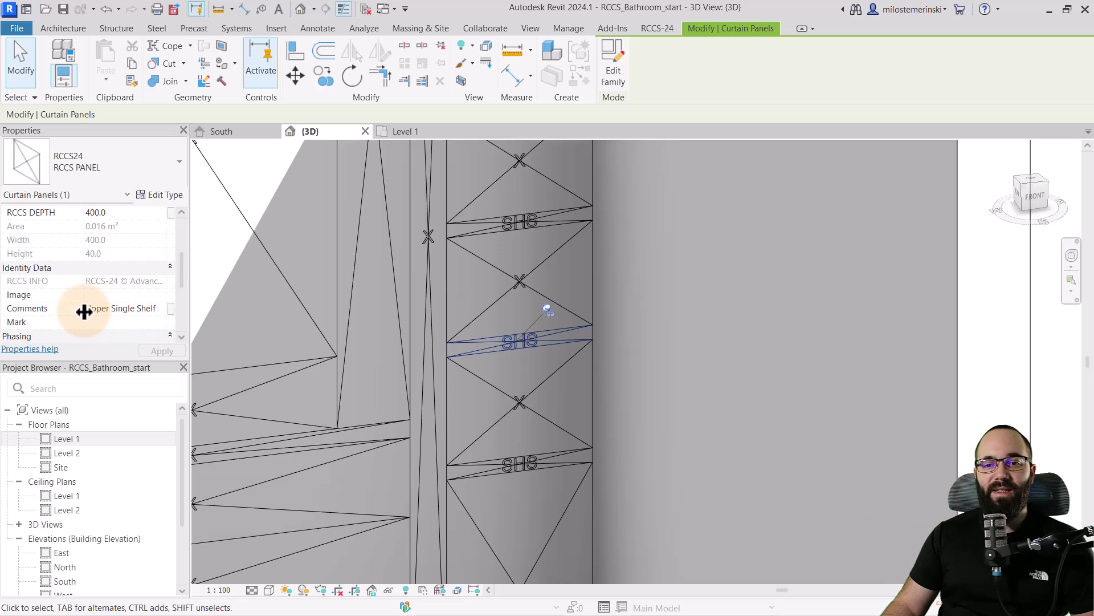
{"action": "key", "text": "Escape"}
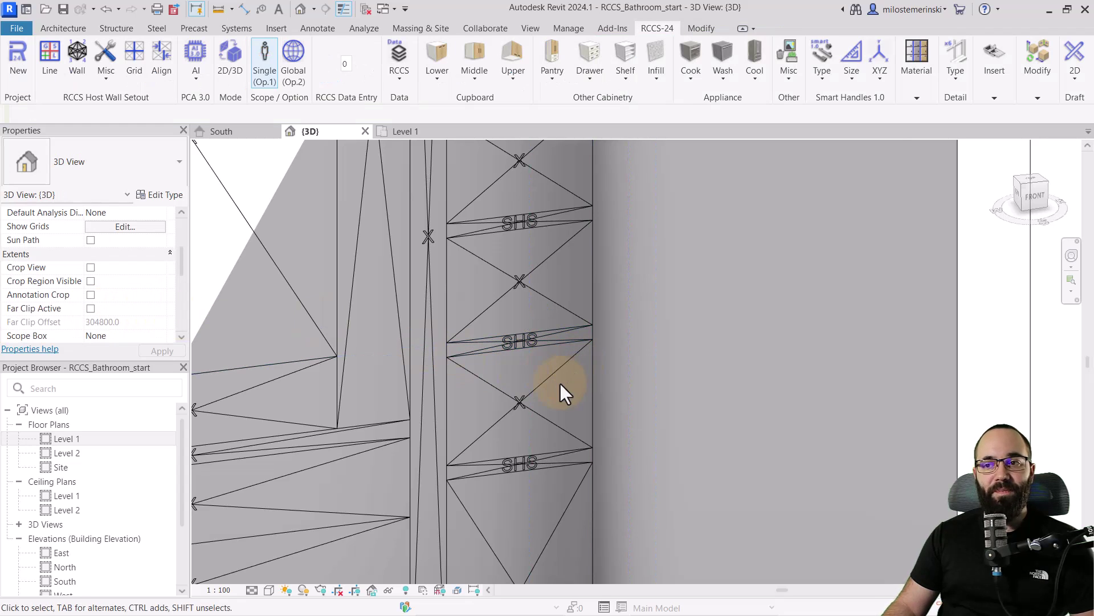
Step: Assign the Splashback infill with data entry value 0 to the shelf column's top opening and the four panels surrounding the large central panel
{"action": "scroll", "coordinate": [560, 383], "scroll_direction": "down", "scroll_amount": 3}
{"action": "middle_click_drag", "start_coordinate": [546, 385], "coordinate": [497, 332]}
{"action": "scroll", "coordinate": [487, 341], "scroll_direction": "down", "scroll_amount": 2}
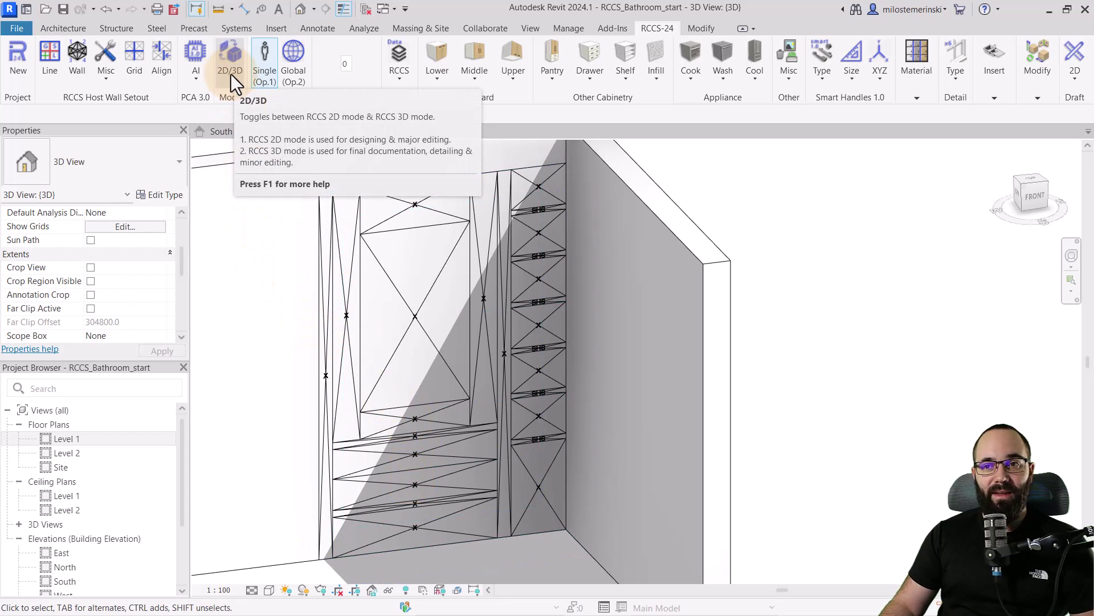
{"action": "middle_click_drag", "start_coordinate": [454, 315], "coordinate": [422, 316]}
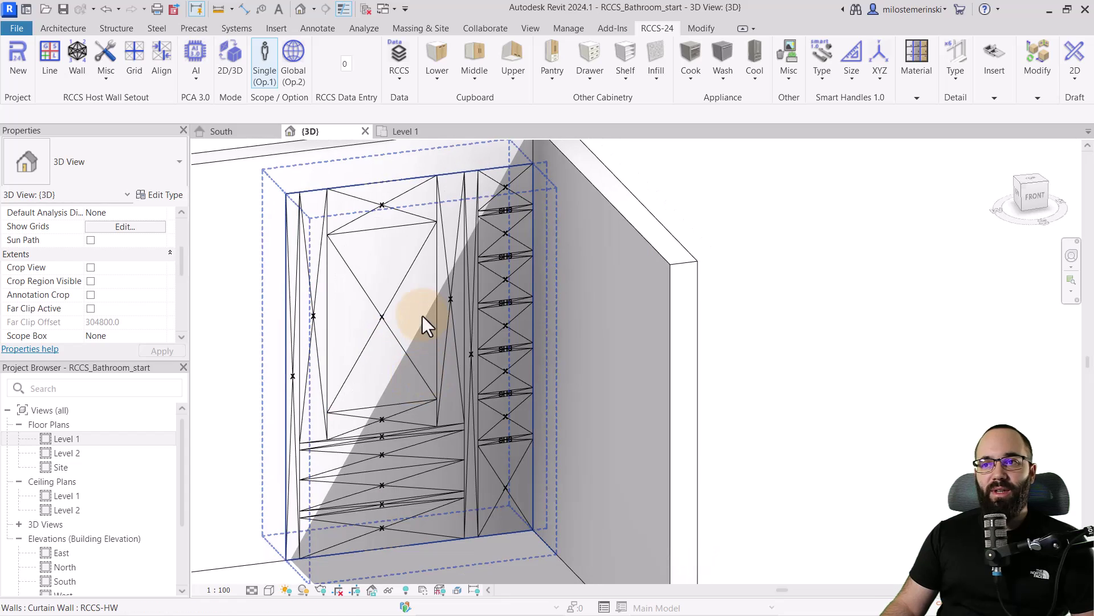
{"action": "left_click", "coordinate": [654, 81]}
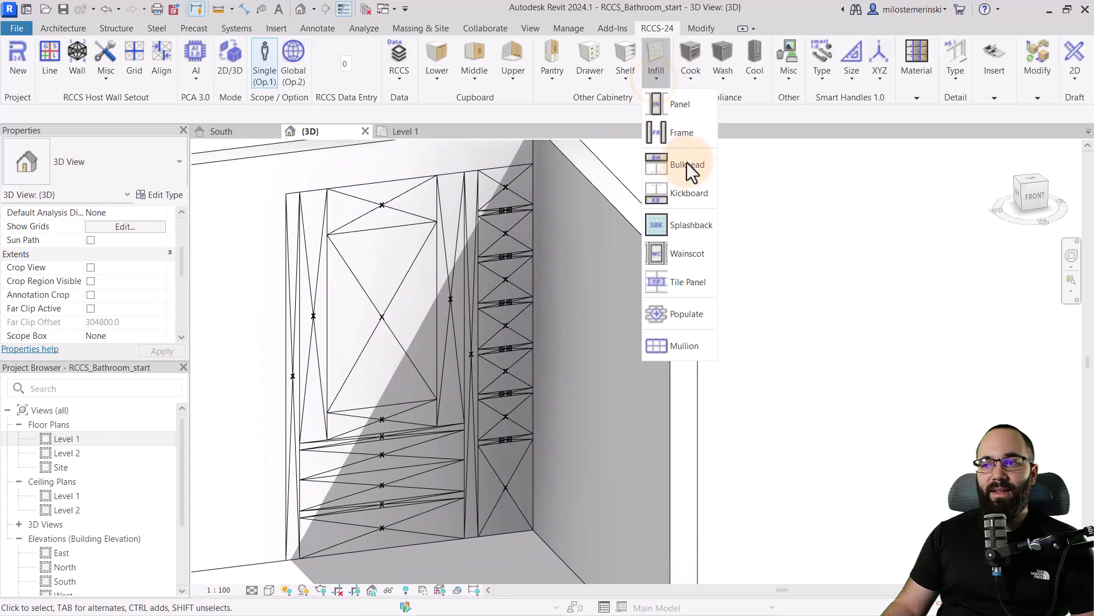
{"action": "left_click", "coordinate": [679, 230]}
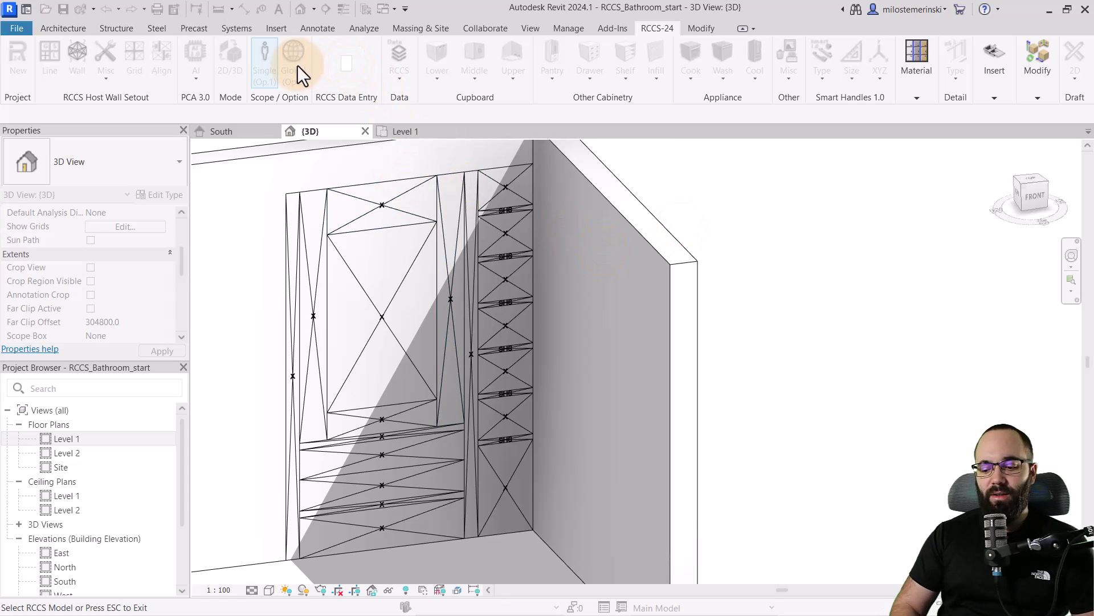
{"action": "type", "text": "0"}
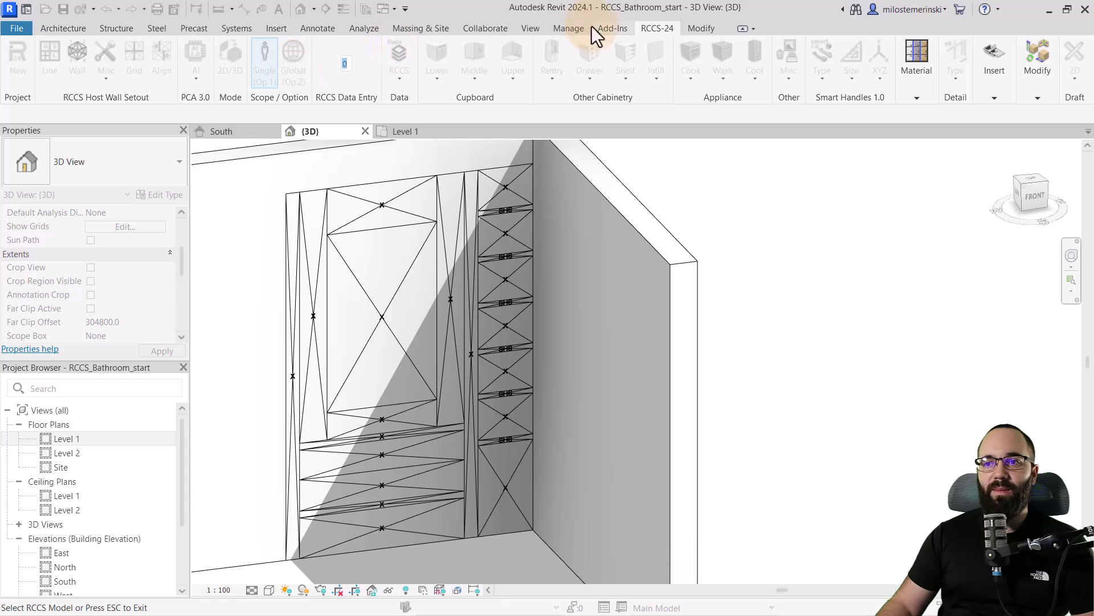
{"action": "left_click", "coordinate": [518, 188]}
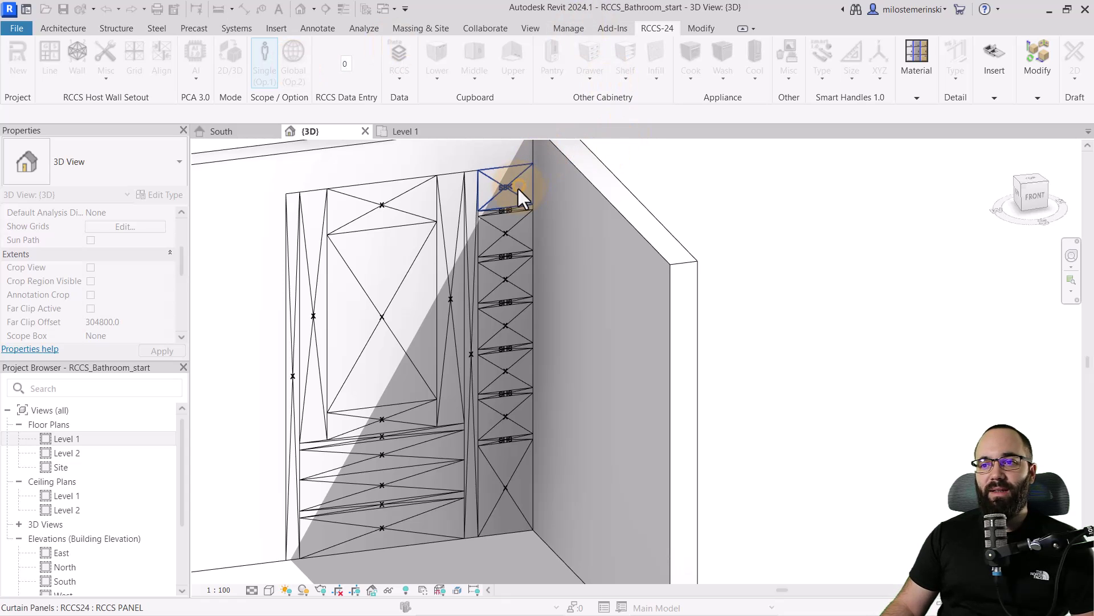
{"action": "left_click", "coordinate": [460, 213]}
{"action": "left_click", "coordinate": [402, 212]}
{"action": "left_click", "coordinate": [313, 241]}
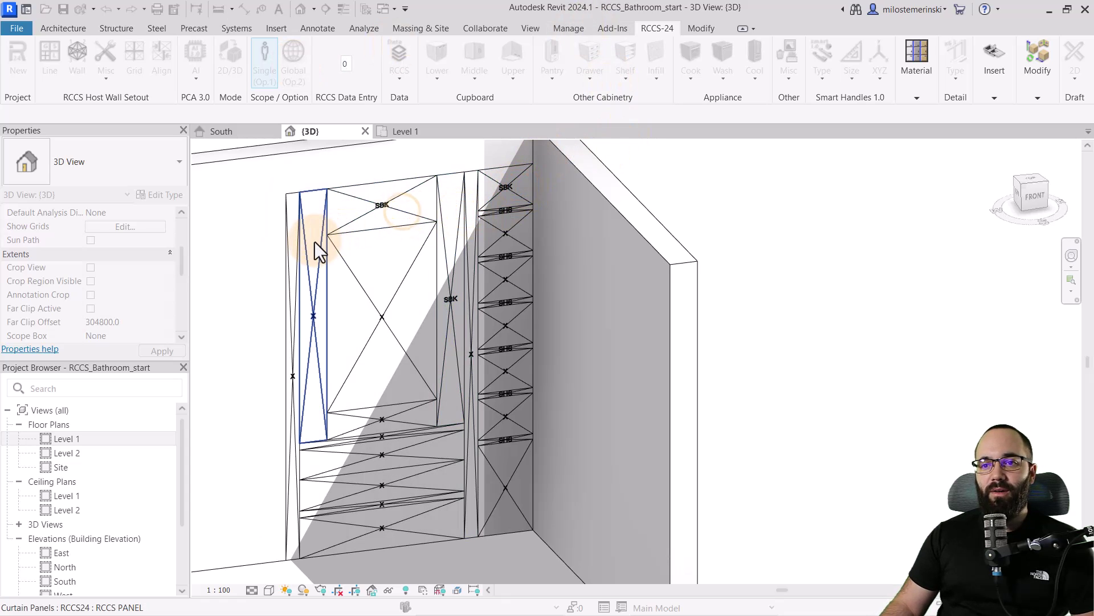
{"action": "left_click", "coordinate": [382, 414]}
Step: Assign the Splashback to the lowest panel of the wide section and to the remaining openings between and below the shelves
{"action": "scroll", "coordinate": [473, 522], "scroll_direction": "up", "scroll_amount": 2}
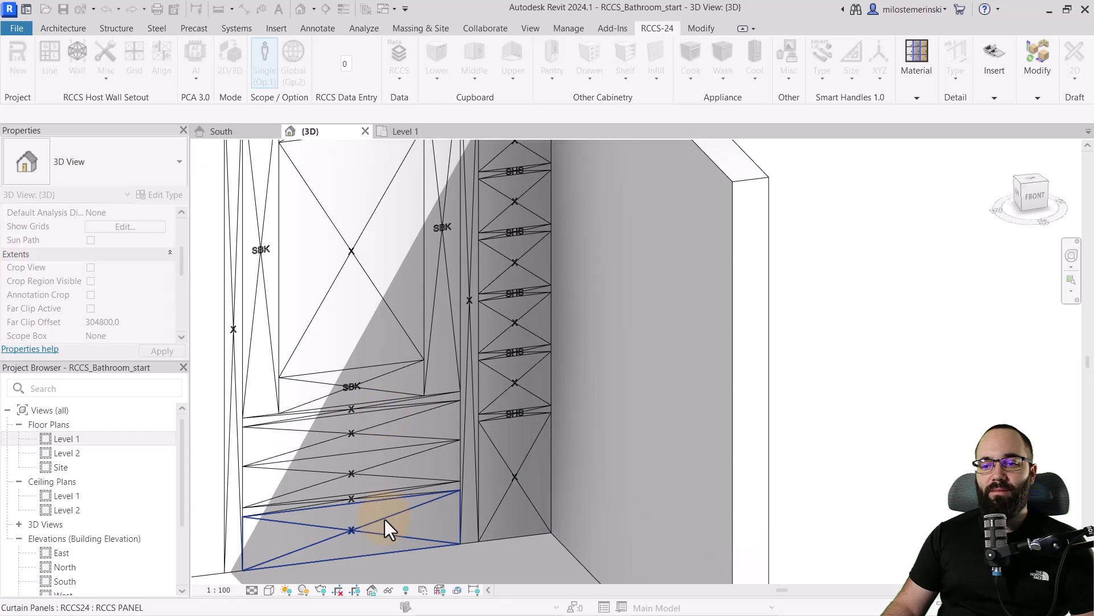
{"action": "left_click", "coordinate": [384, 519]}
{"action": "left_click", "coordinate": [505, 500]}
{"action": "left_click", "coordinate": [514, 395]}
{"action": "left_click", "coordinate": [520, 331]}
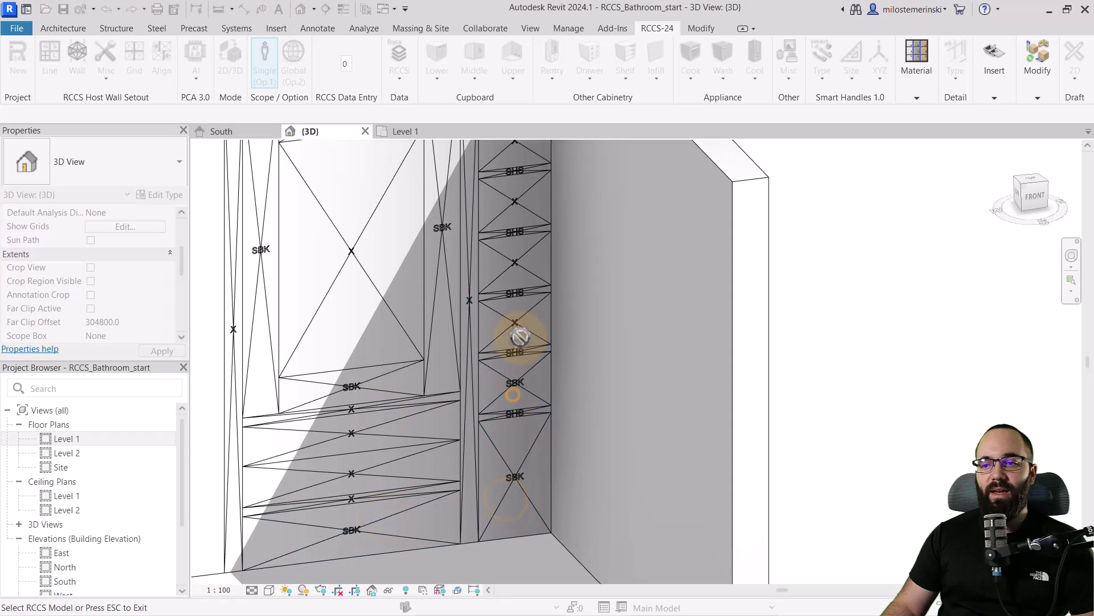
{"action": "left_click", "coordinate": [532, 262]}
{"action": "middle_click_drag", "start_coordinate": [532, 208], "coordinate": [520, 281]}
{"action": "scroll", "coordinate": [525, 287], "scroll_direction": "down", "scroll_amount": 3}
{"action": "middle_click_drag", "start_coordinate": [596, 375], "coordinate": [596, 348]}
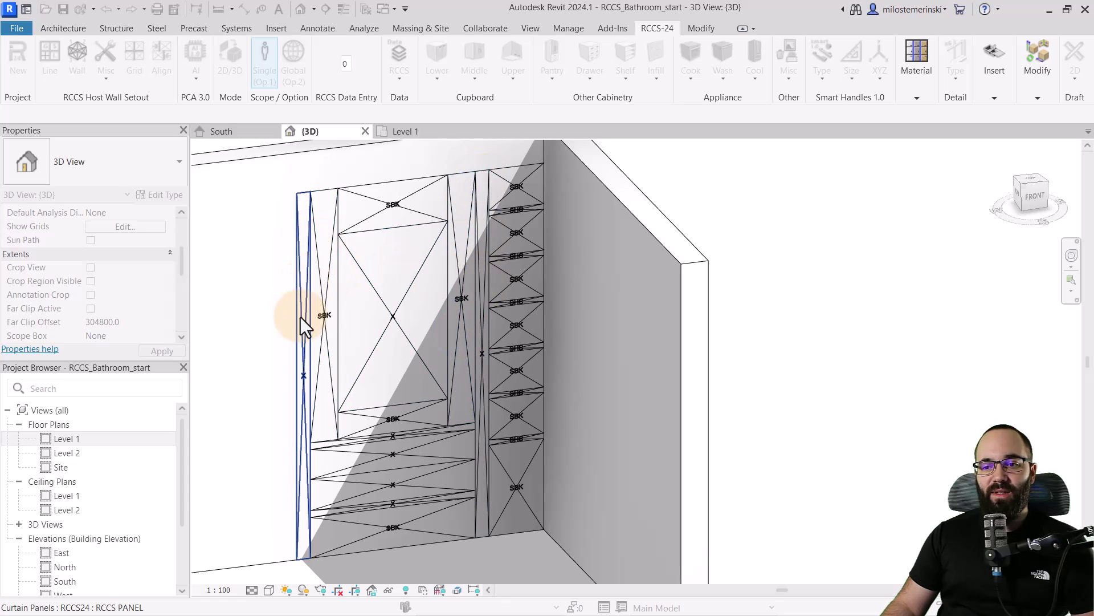
{"action": "middle_click_drag", "start_coordinate": [299, 316], "coordinate": [295, 253]}
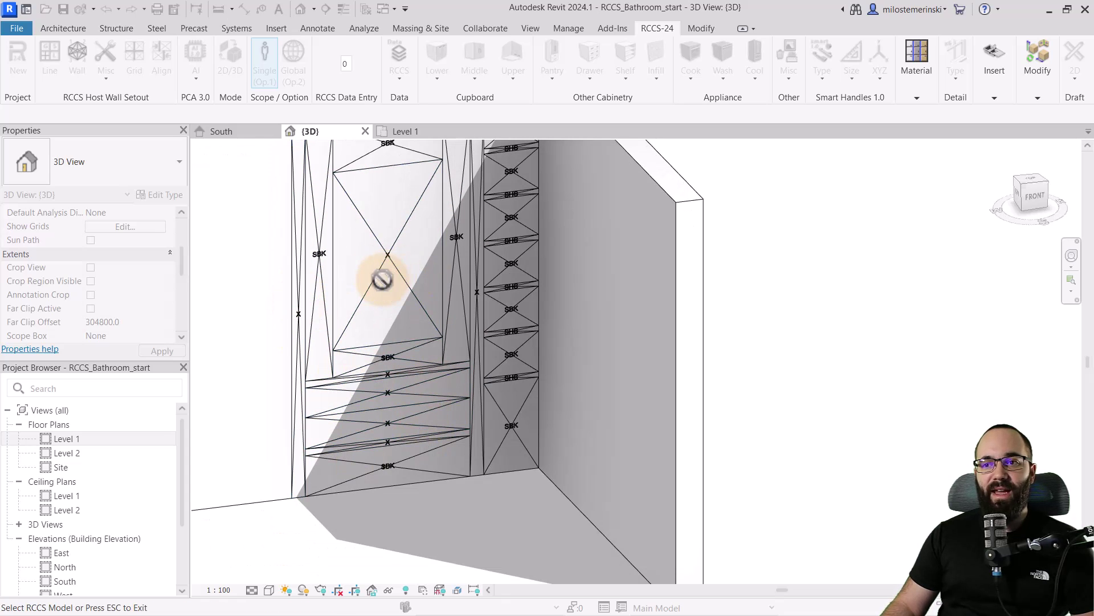
{"action": "key", "text": "Escape"}
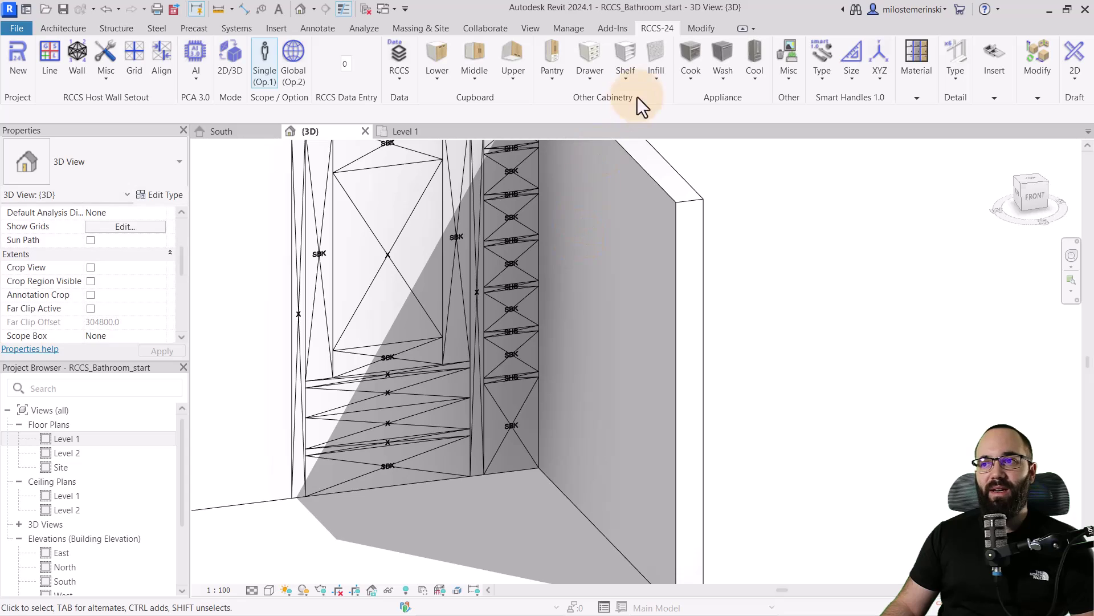
Step: Assign the Single shelf with data entry value 0 to the two tall narrow vertical panels flanking the wide section
{"action": "left_click", "coordinate": [650, 86]}
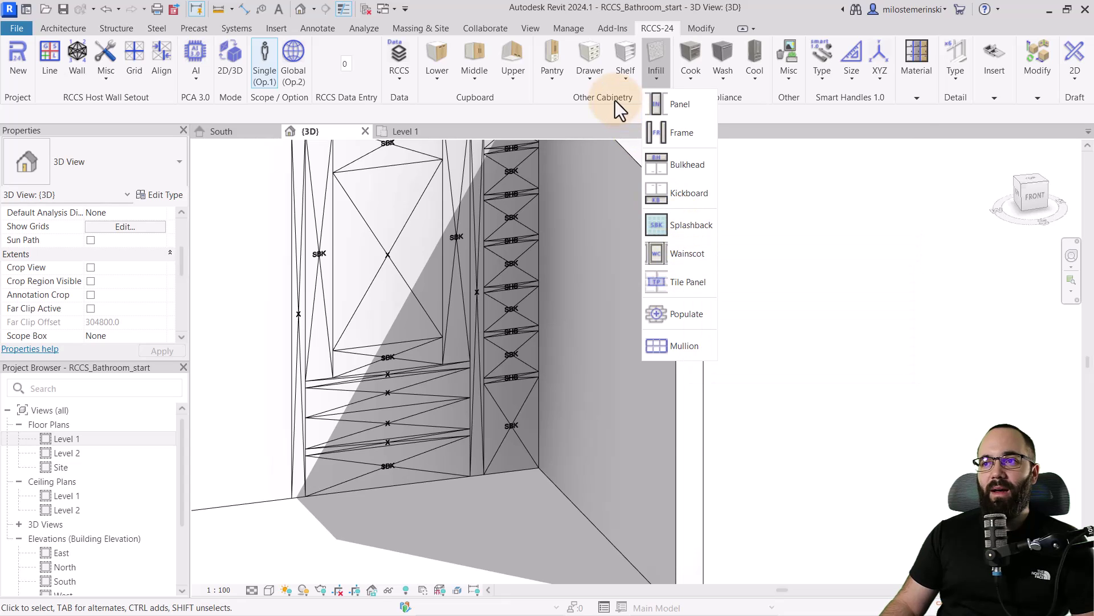
{"action": "left_click", "coordinate": [623, 86]}
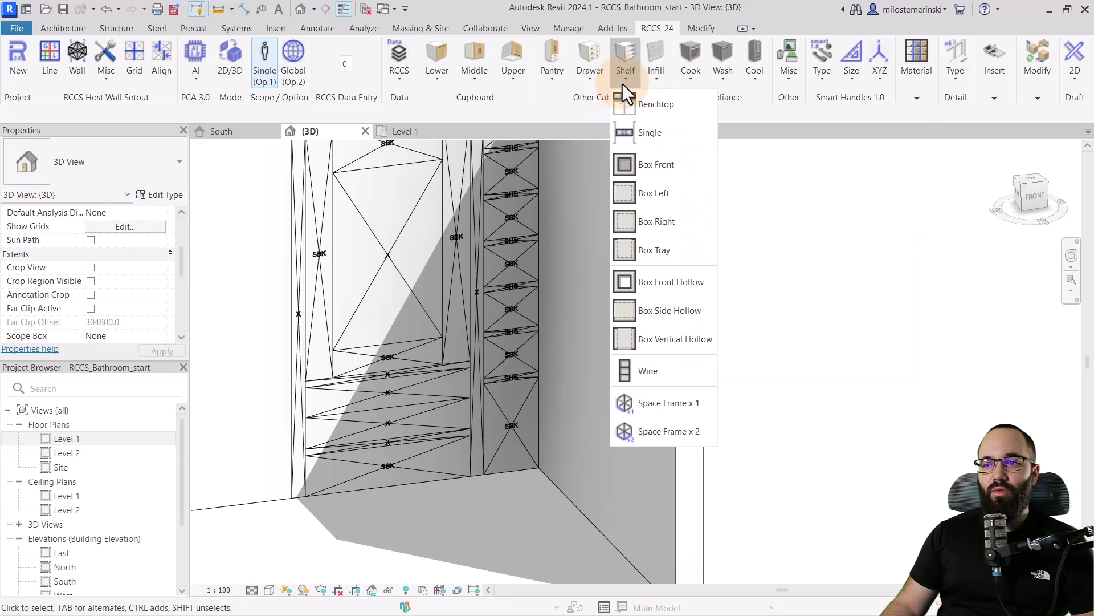
{"action": "left_click", "coordinate": [662, 138]}
{"action": "left_click", "coordinate": [344, 64]}
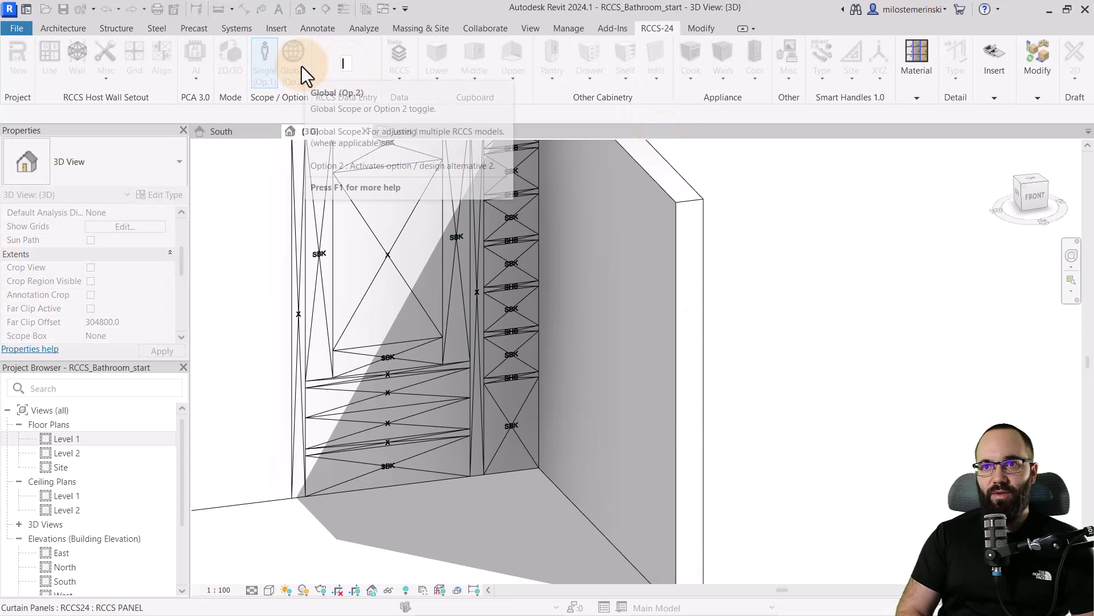
{"action": "type", "text": "0"}
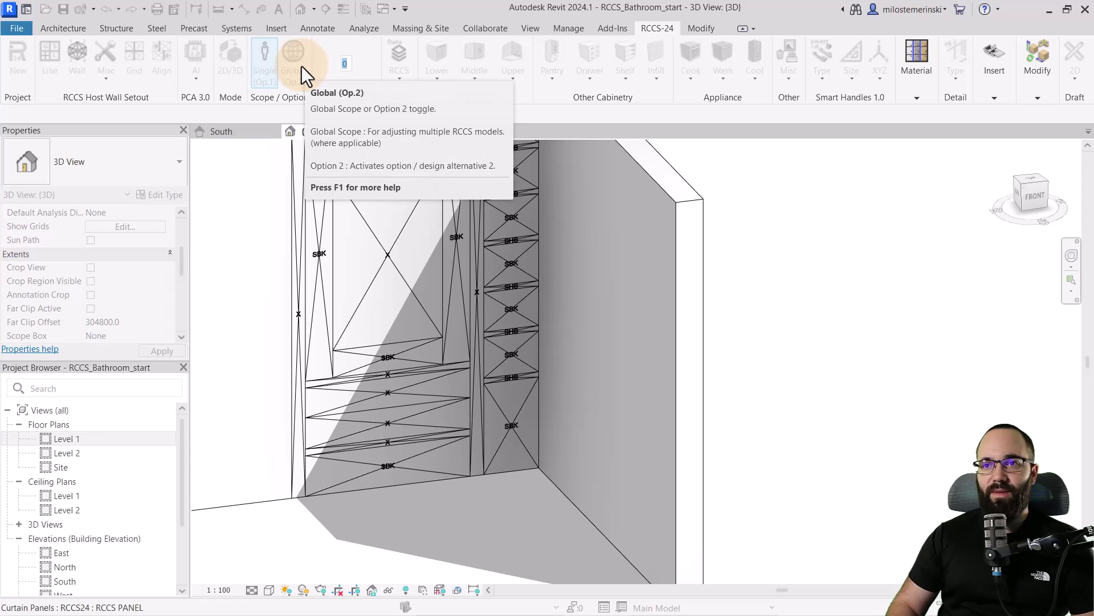
{"action": "middle_click_drag", "start_coordinate": [414, 212], "coordinate": [363, 306]}
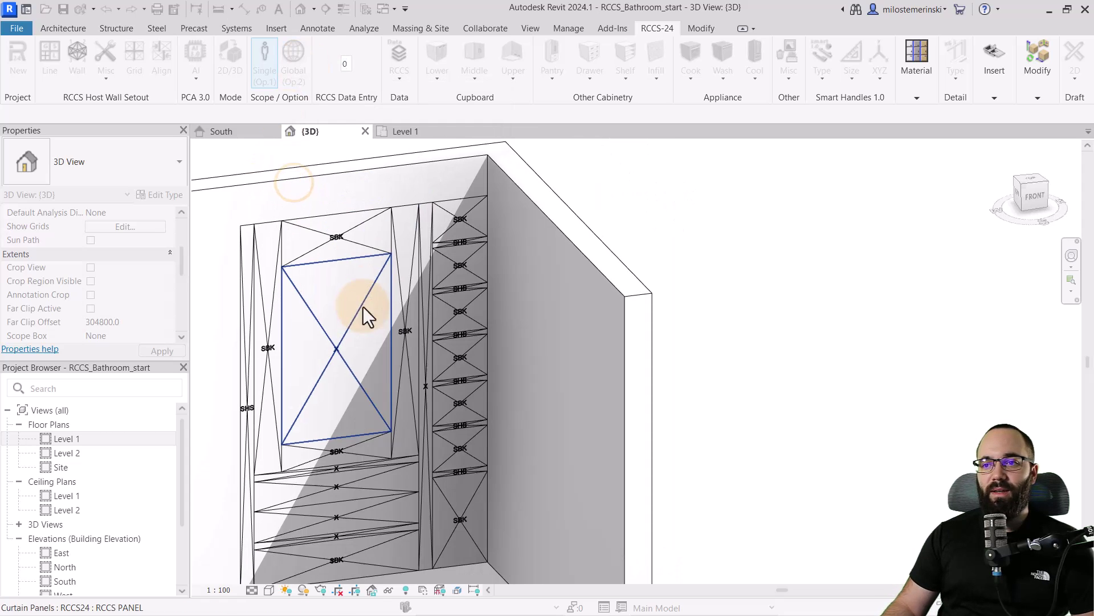
Step: Assign the Single shelf to the two thin horizontal panels above and below the pair of drawer-height panels
{"action": "scroll", "coordinate": [424, 258], "scroll_direction": "up", "scroll_amount": 4}
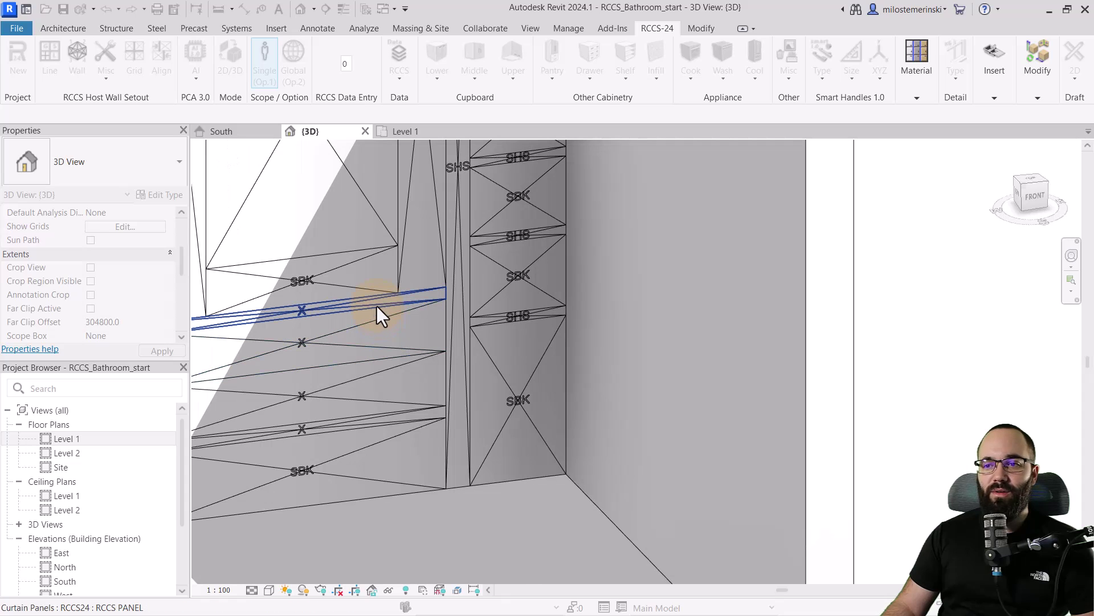
{"action": "left_click", "coordinate": [376, 305]}
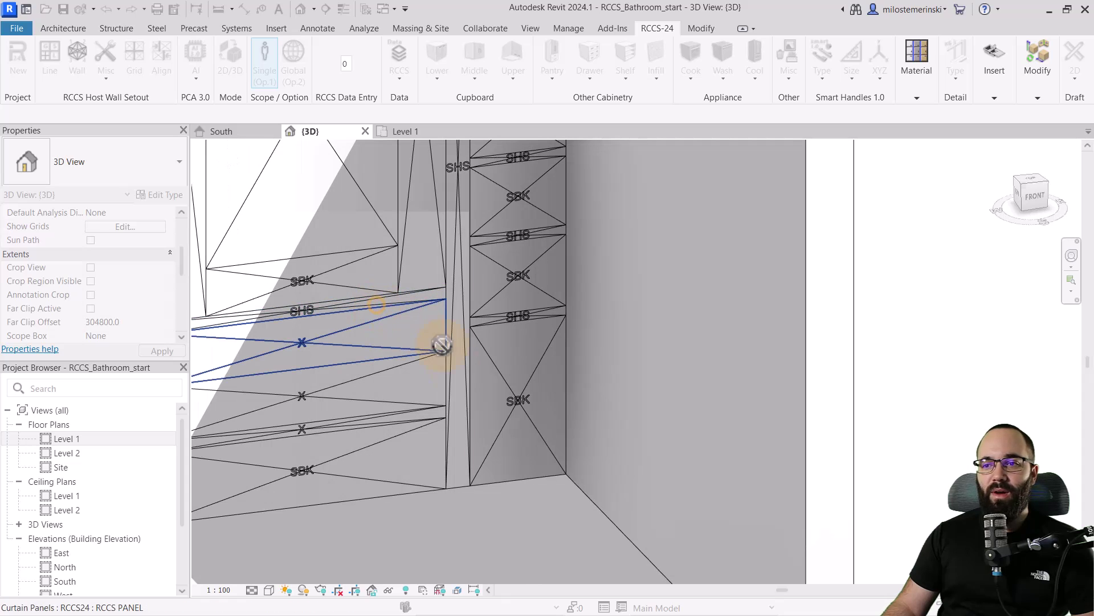
{"action": "left_click", "coordinate": [414, 415]}
{"action": "middle_click_drag", "start_coordinate": [470, 408], "coordinate": [501, 355]}
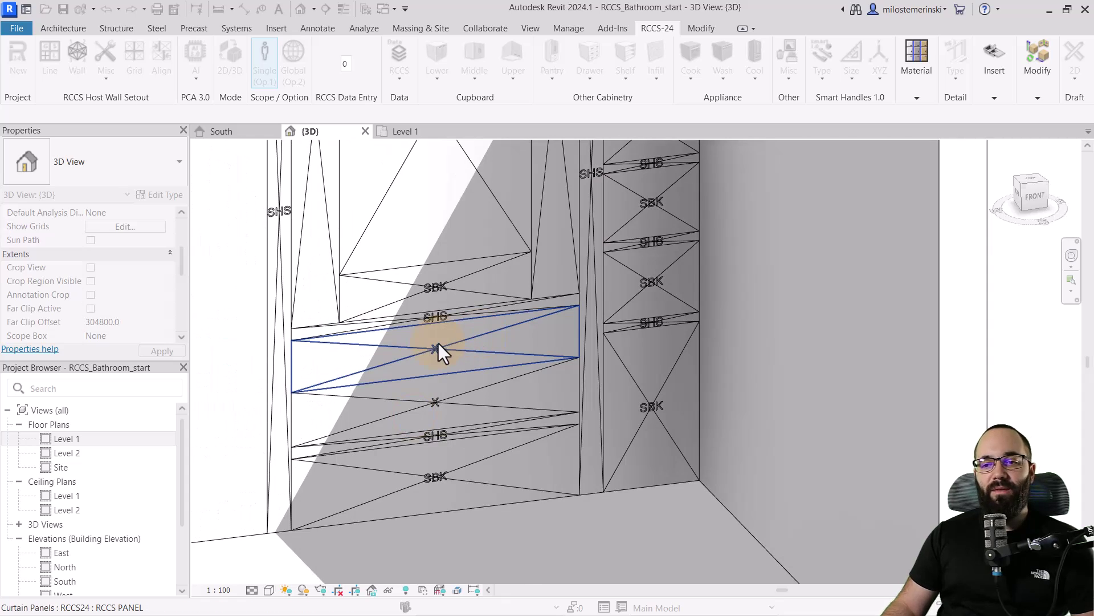
{"action": "key", "text": "Escape"}
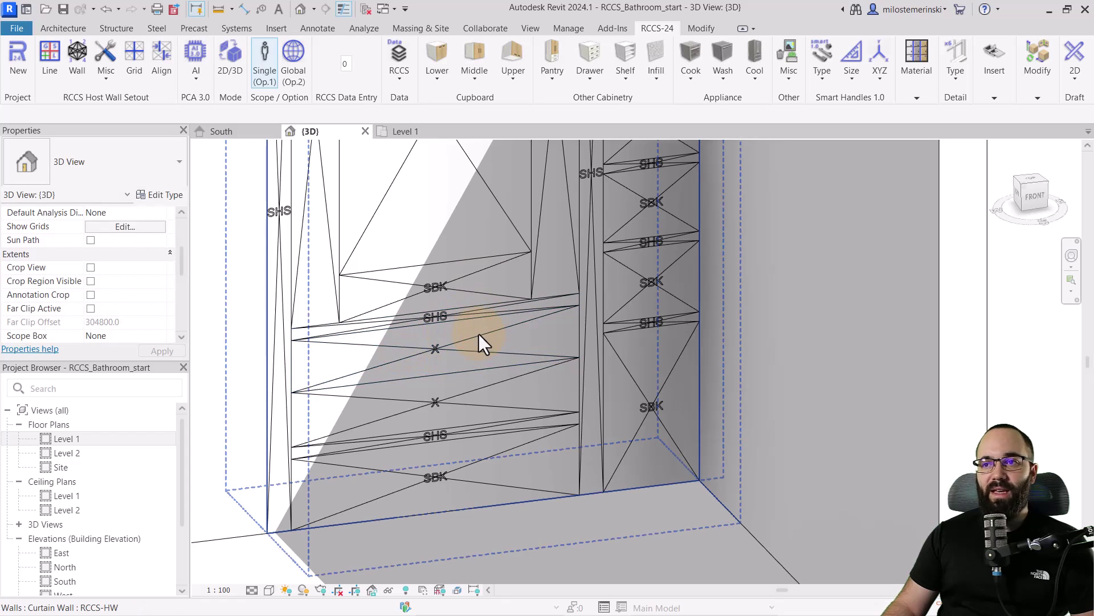
Step: Assign the Handle x 1 drawer with data entry value 0 to the two stacked panels between the thin horizontal shelves
{"action": "left_click", "coordinate": [583, 84]}
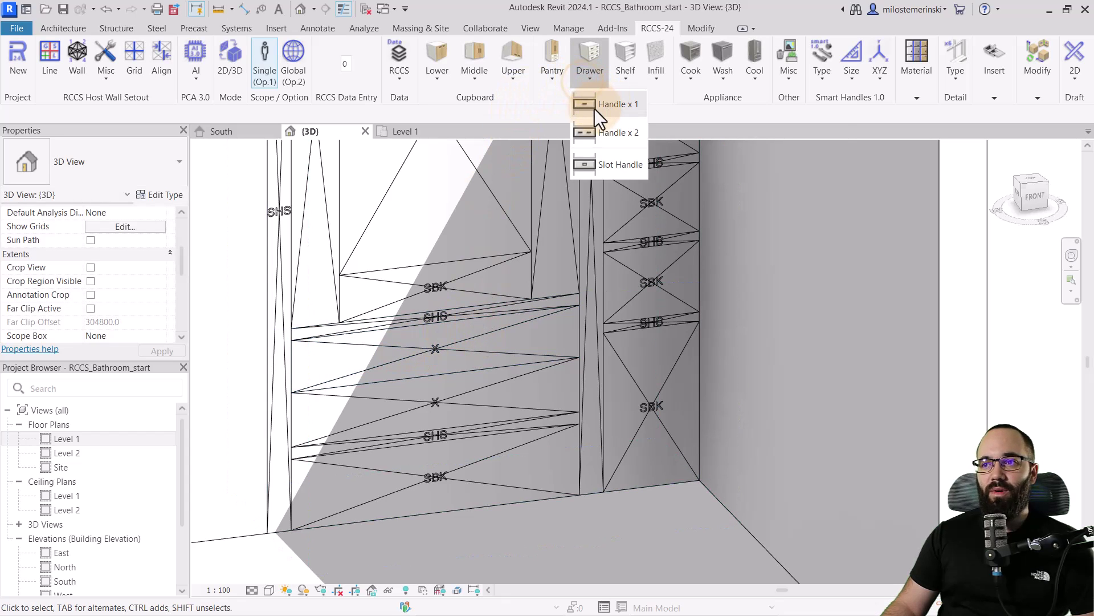
{"action": "left_click", "coordinate": [612, 107]}
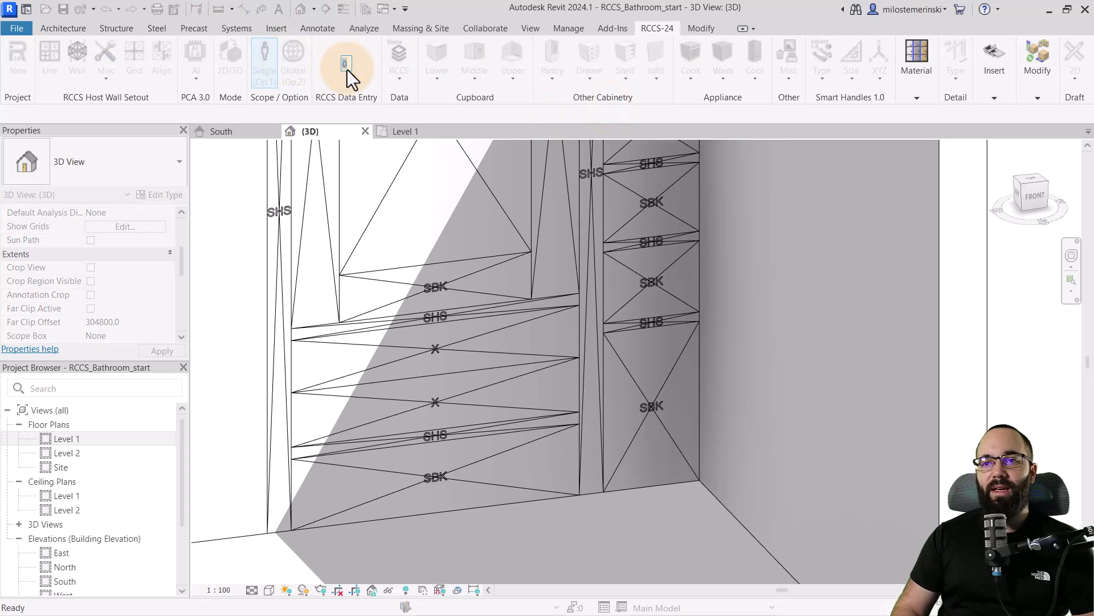
{"action": "left_click", "coordinate": [484, 347]}
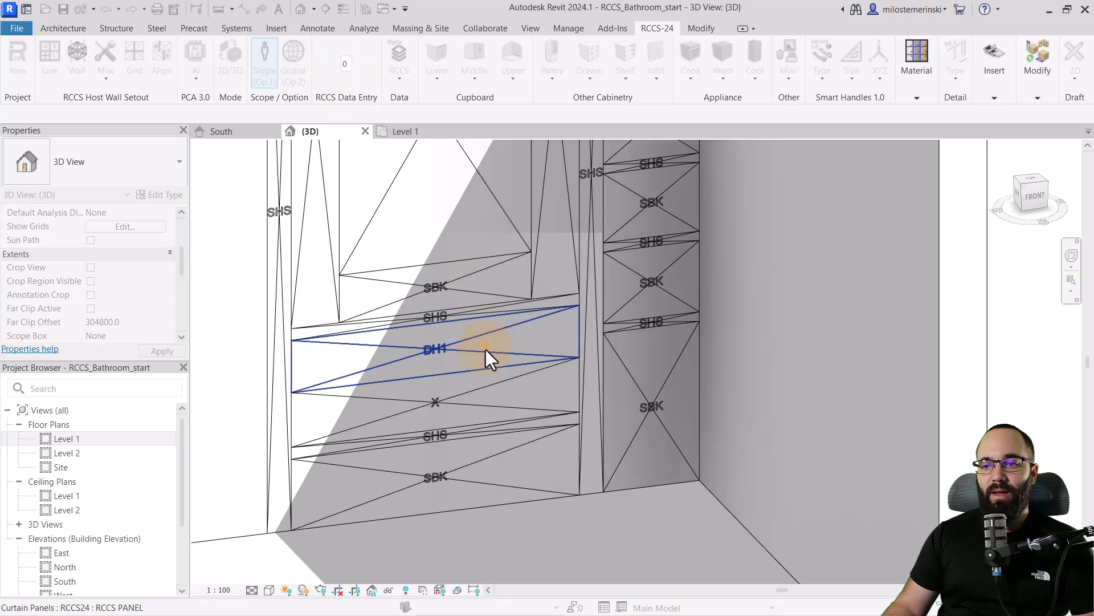
{"action": "left_click", "coordinate": [484, 388]}
{"action": "scroll", "coordinate": [467, 410], "scroll_direction": "down", "scroll_amount": 3}
{"action": "scroll", "coordinate": [458, 370], "scroll_direction": "up", "scroll_amount": 2}
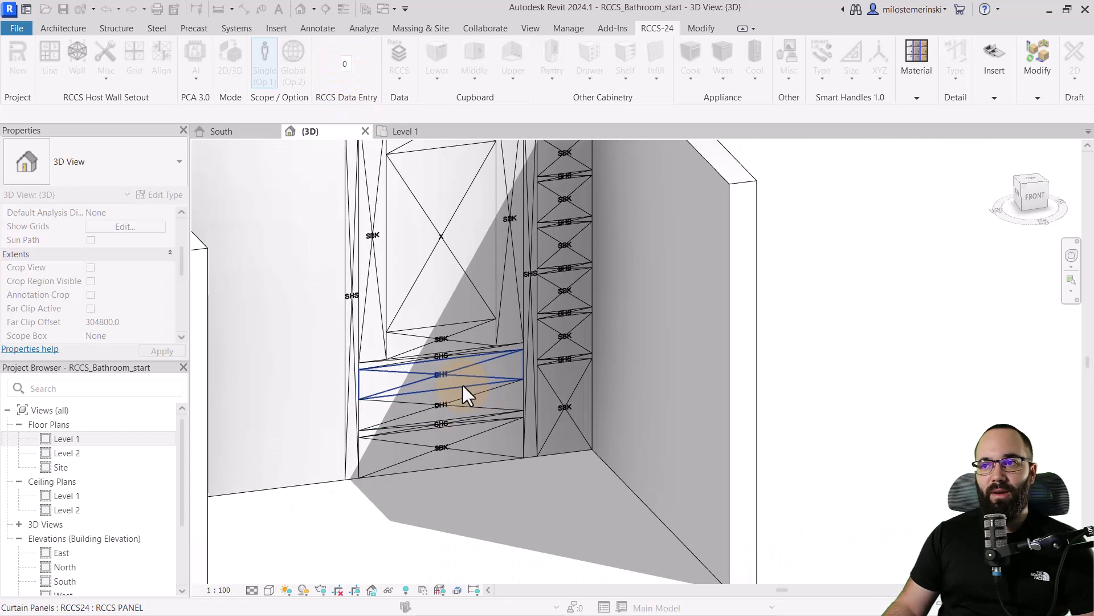
{"action": "key", "text": "Escape"}
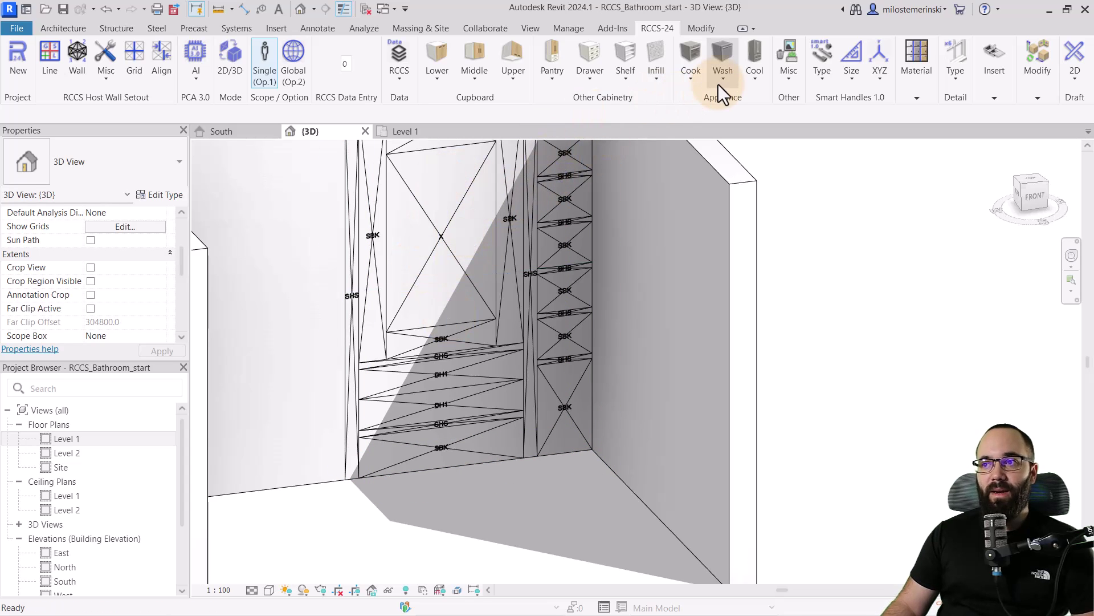
Step: Assign the Mirror-Frameless model to the large central panel
{"action": "left_click", "coordinate": [785, 86]}
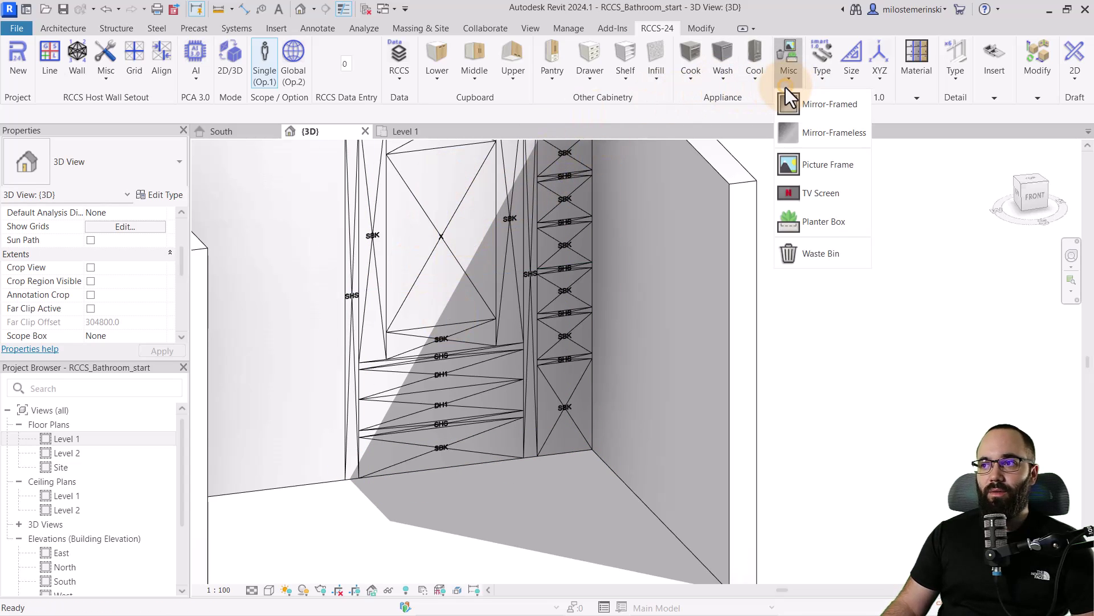
{"action": "left_click", "coordinate": [813, 138]}
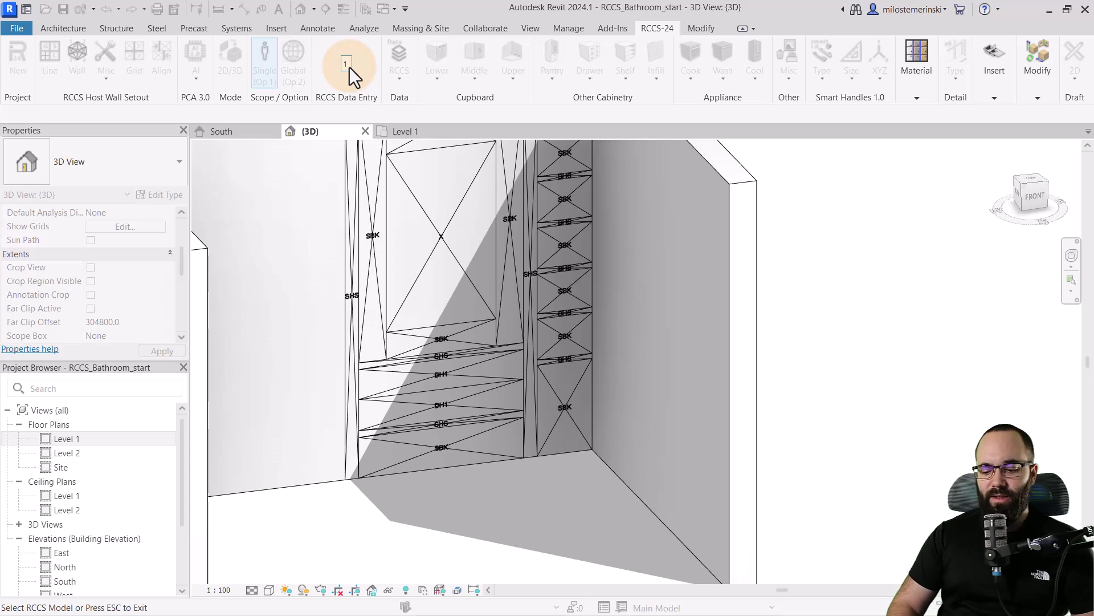
{"action": "left_click", "coordinate": [417, 200]}
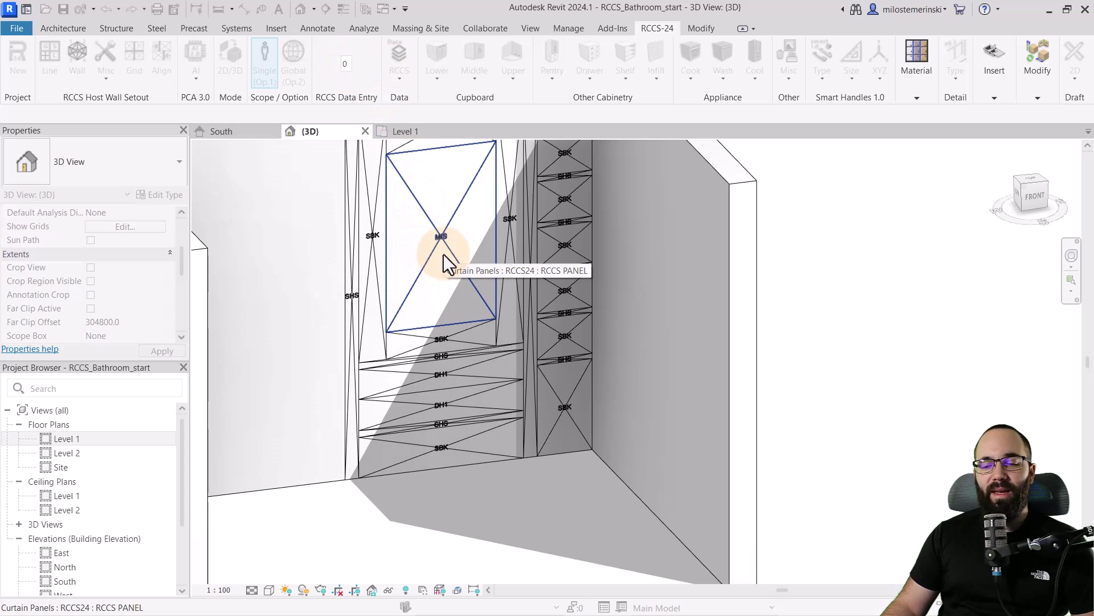
Step: Switch the assigned cabinet panels from 2D symbols to 3D geometry and inspect the modelled cabinet
{"action": "key", "text": "Escape"}
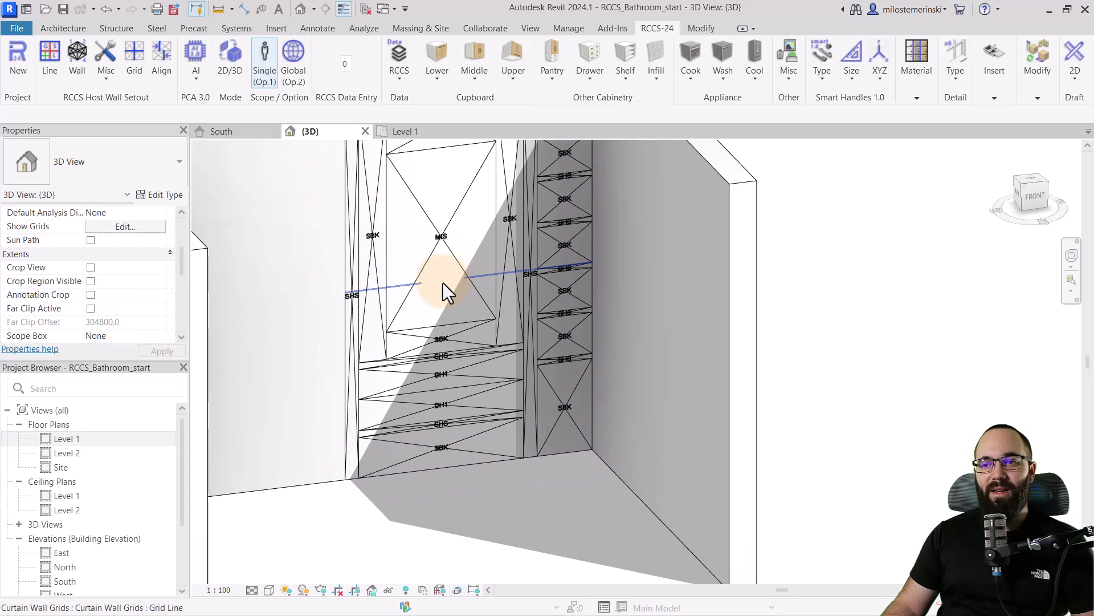
{"action": "middle_click_drag", "start_coordinate": [443, 282], "coordinate": [398, 368]}
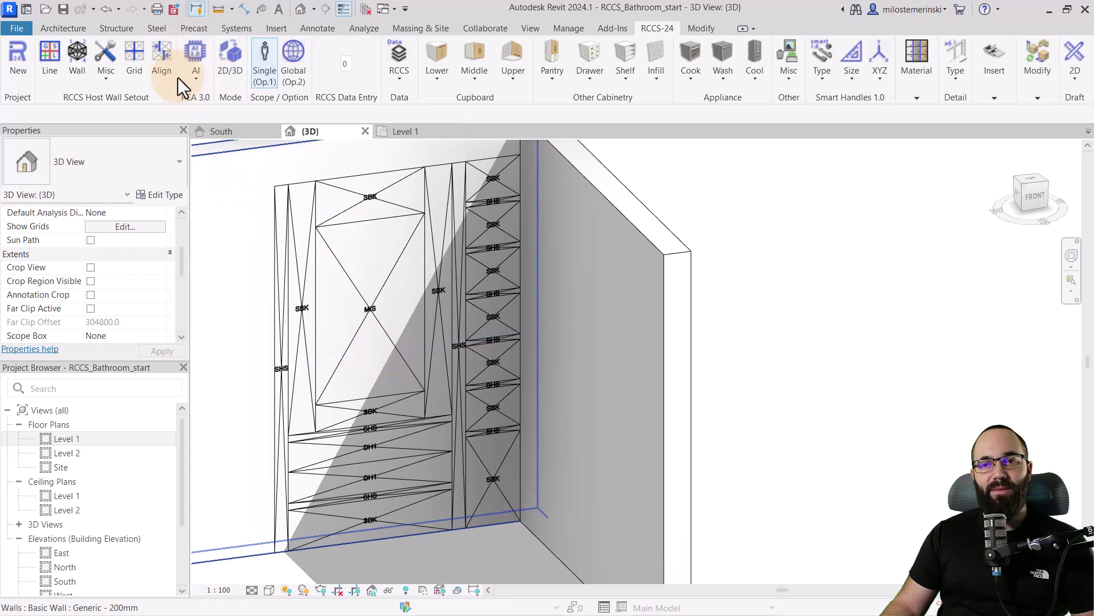
{"action": "left_click", "coordinate": [194, 80]}
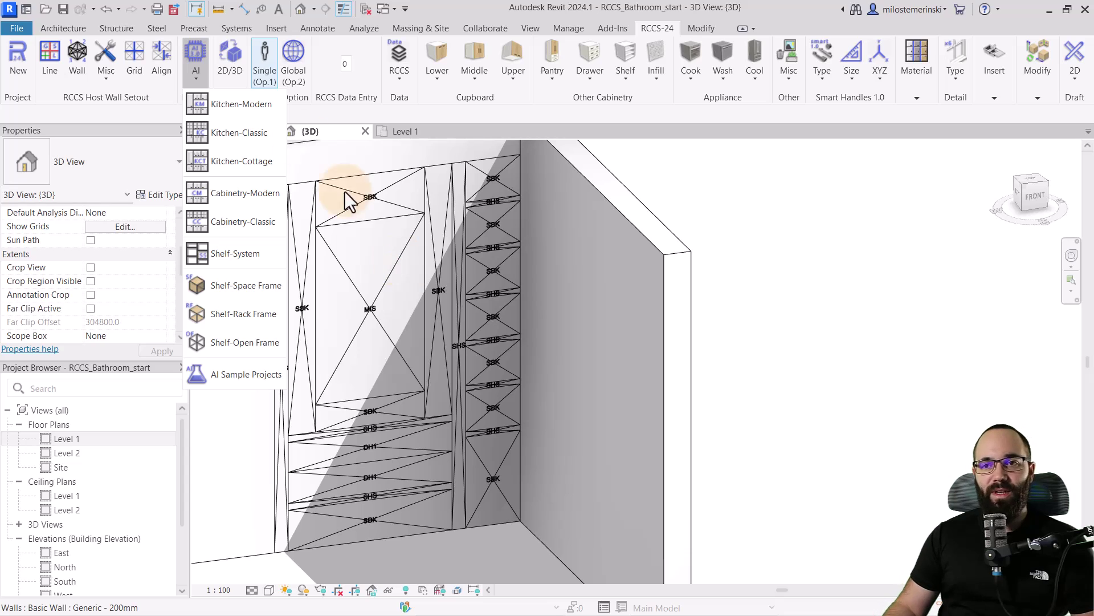
{"action": "left_click", "coordinate": [233, 77]}
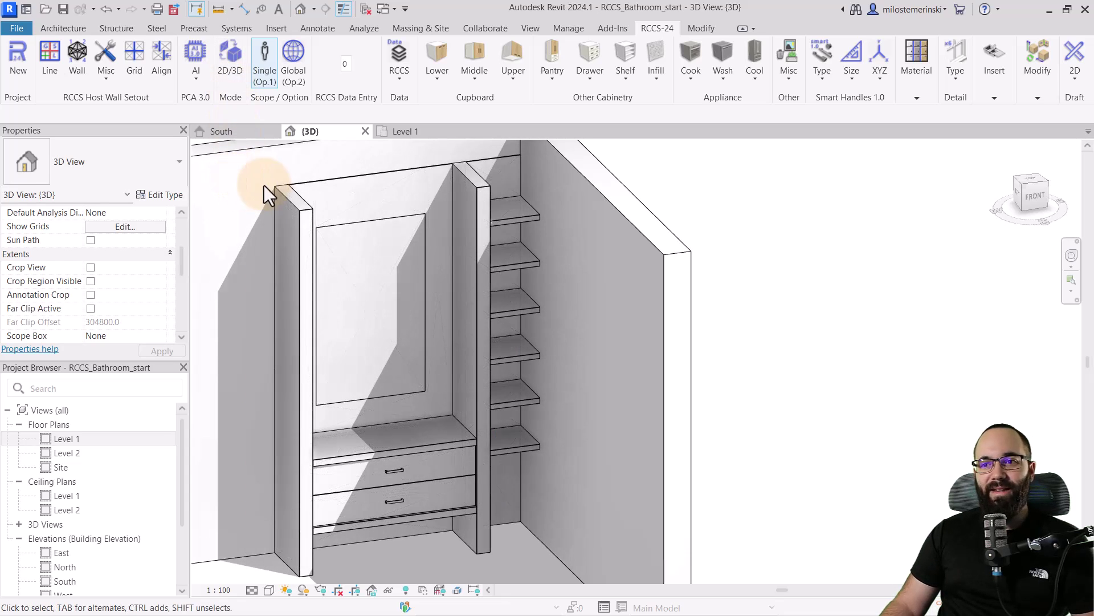
{"action": "scroll", "coordinate": [401, 312], "scroll_direction": "down", "scroll_amount": 3}
{"action": "mouse_move", "coordinate": [401, 312]}
{"action": "middle_mouse_down", "text": "shift"}
{"action": "mouse_move", "coordinate": [347, 323]}
{"action": "mouse_move", "coordinate": [420, 342]}
{"action": "mouse_move", "coordinate": [396, 336]}
{"action": "mouse_move", "coordinate": [416, 375]}
{"action": "mouse_move", "coordinate": [408, 357]}
{"action": "middle_mouse_up", "text": "shift"}
{"action": "scroll", "coordinate": [395, 337], "scroll_direction": "up", "scroll_amount": 3}
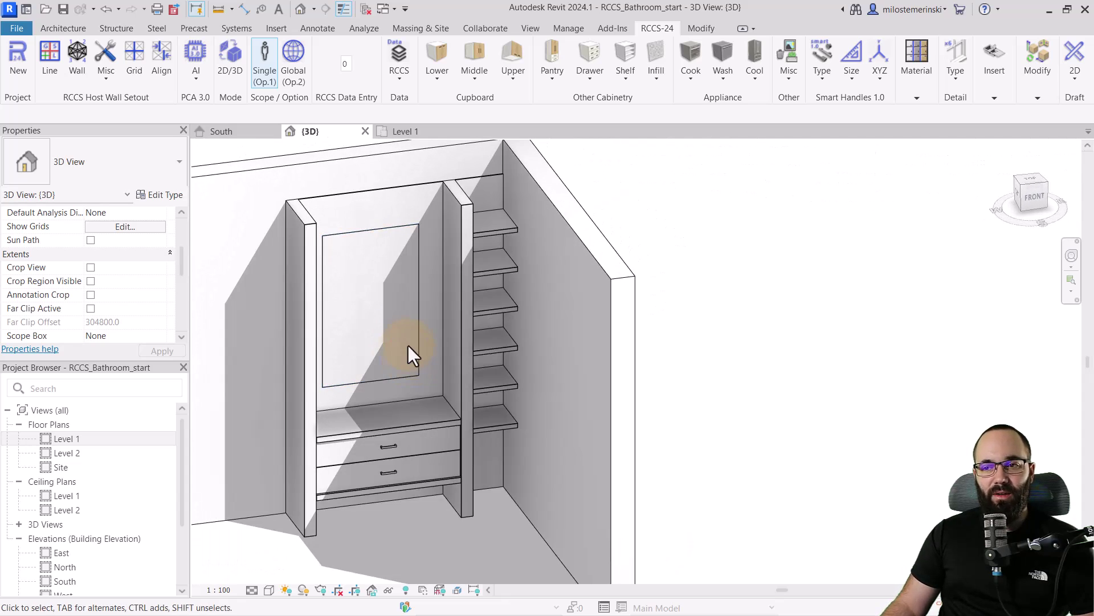
{"action": "scroll", "coordinate": [406, 344], "scroll_direction": "up", "scroll_amount": 2}
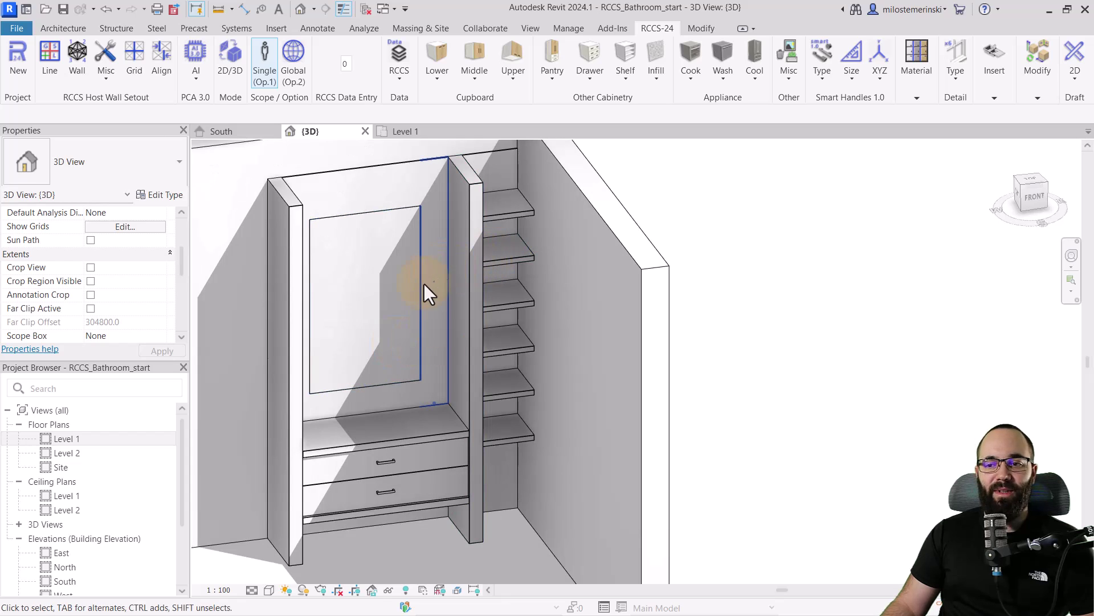
{"action": "middle_click_drag", "start_coordinate": [377, 350], "coordinate": [388, 314], "text": "shift"}
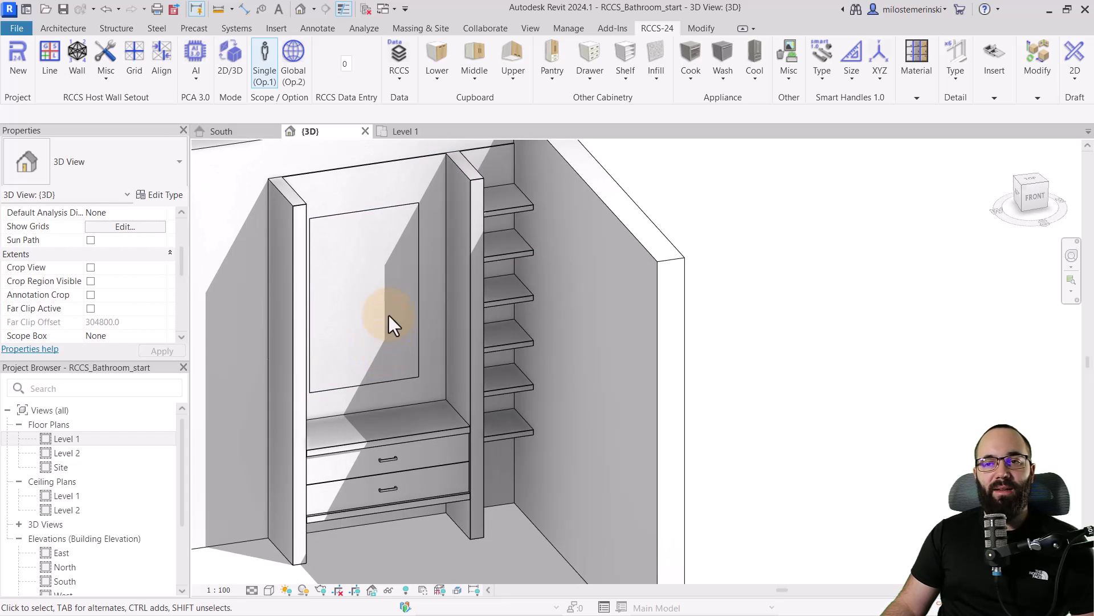
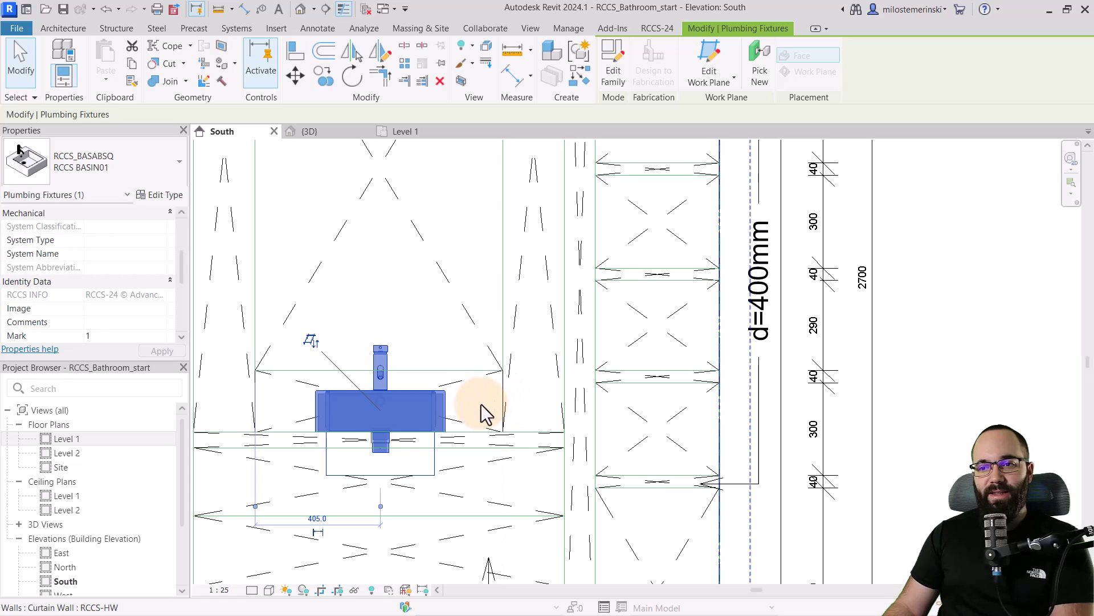
Step: Deselect the square basin and examine it on the countertop in the 3D view
{"action": "left_click", "coordinate": [431, 323]}
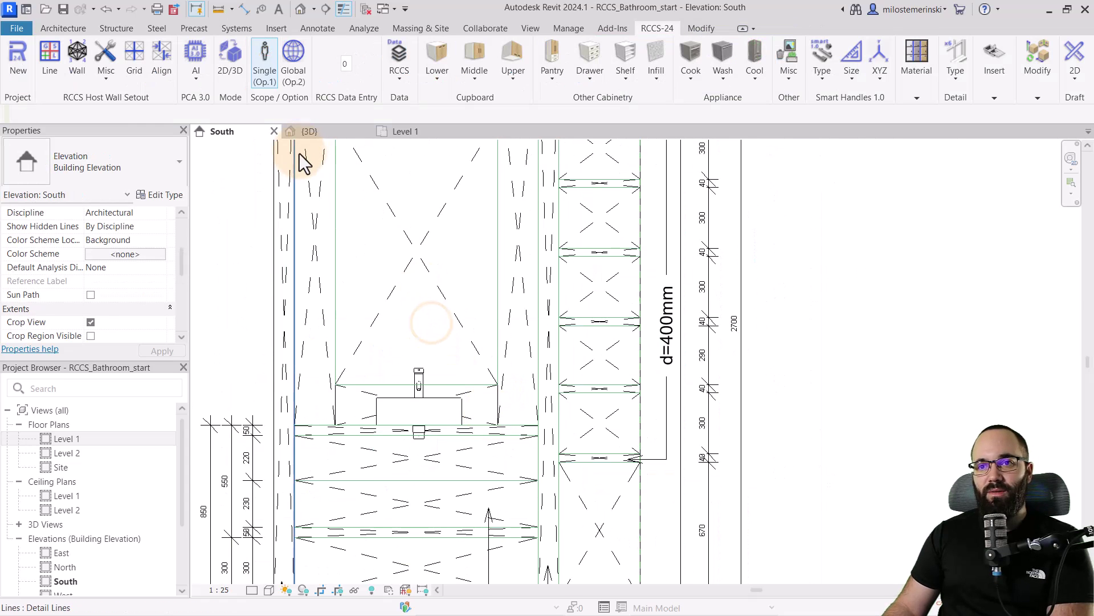
{"action": "left_click", "coordinate": [307, 131]}
{"action": "scroll", "coordinate": [400, 333], "scroll_direction": "down", "scroll_amount": 2}
{"action": "scroll", "coordinate": [410, 380], "scroll_direction": "up", "scroll_amount": 2}
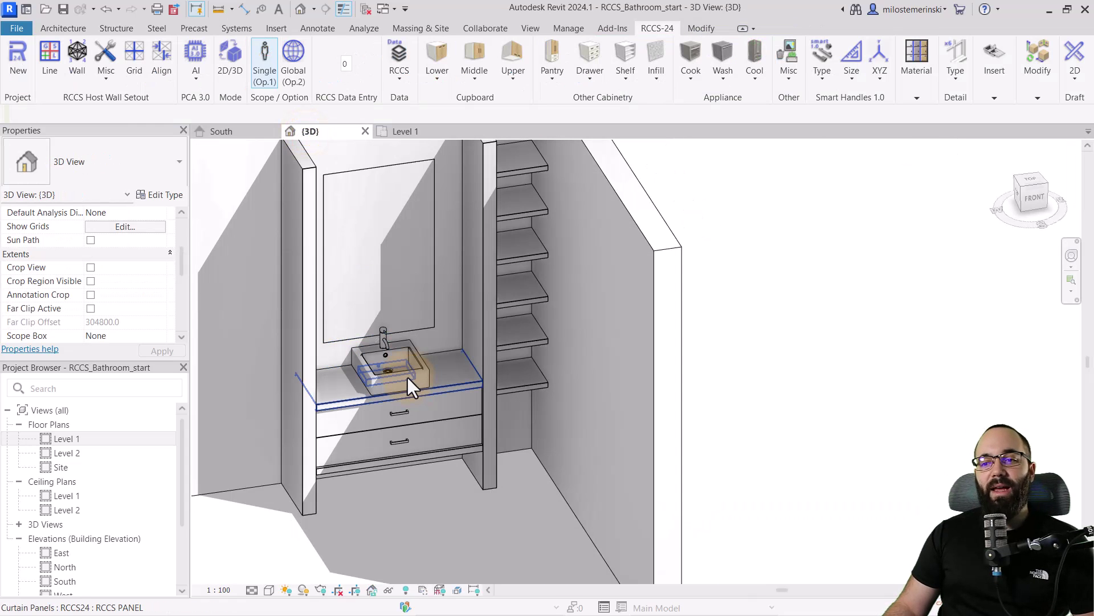
{"action": "left_click", "coordinate": [1004, 89]}
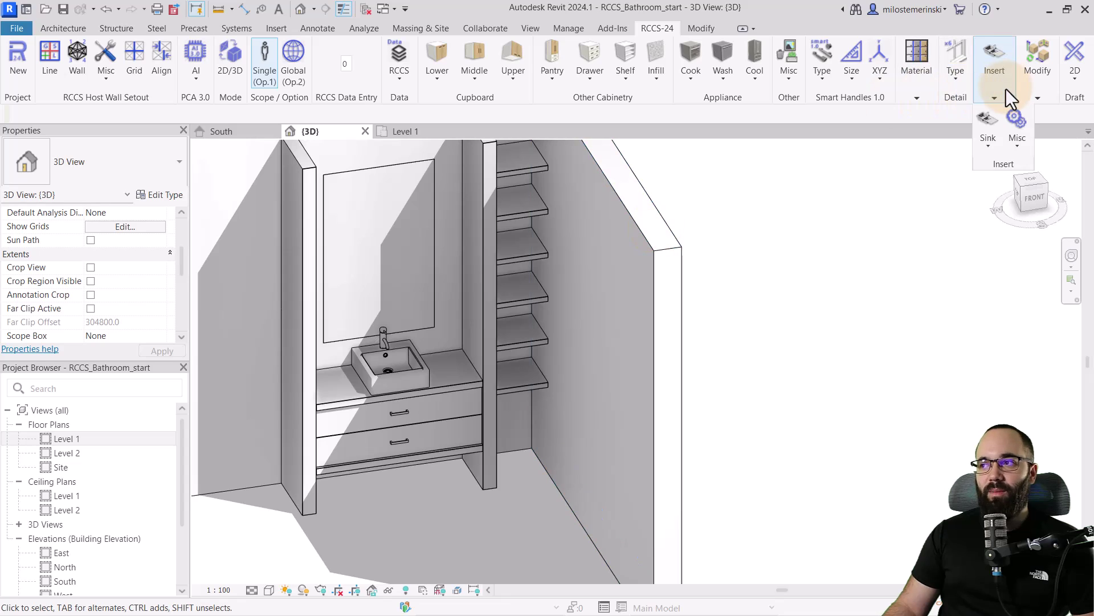
{"action": "left_click", "coordinate": [982, 143]}
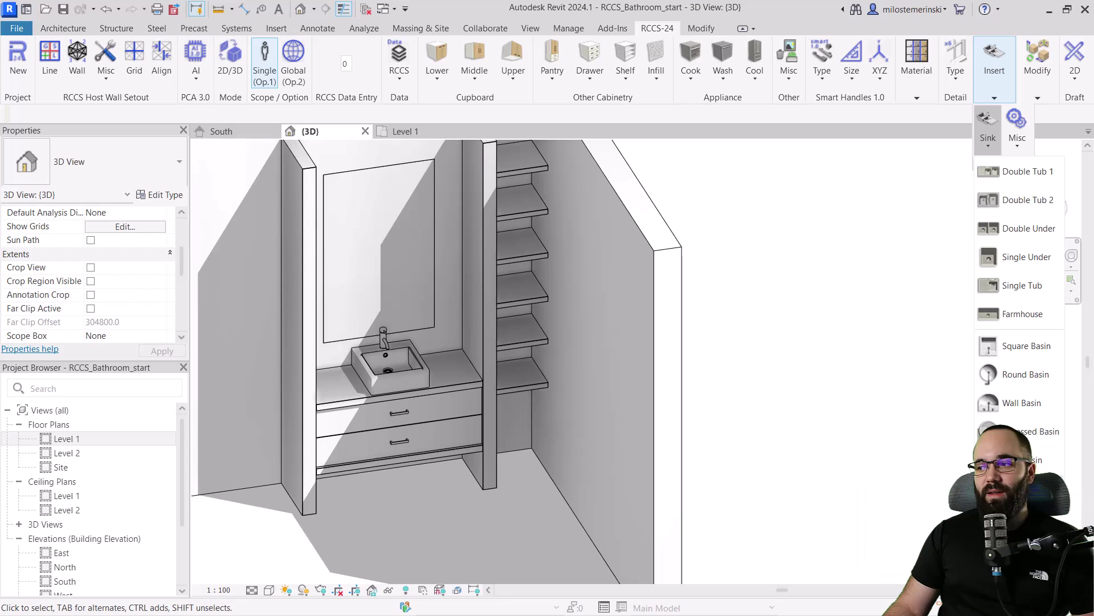
{"action": "left_click", "coordinate": [1020, 459]}
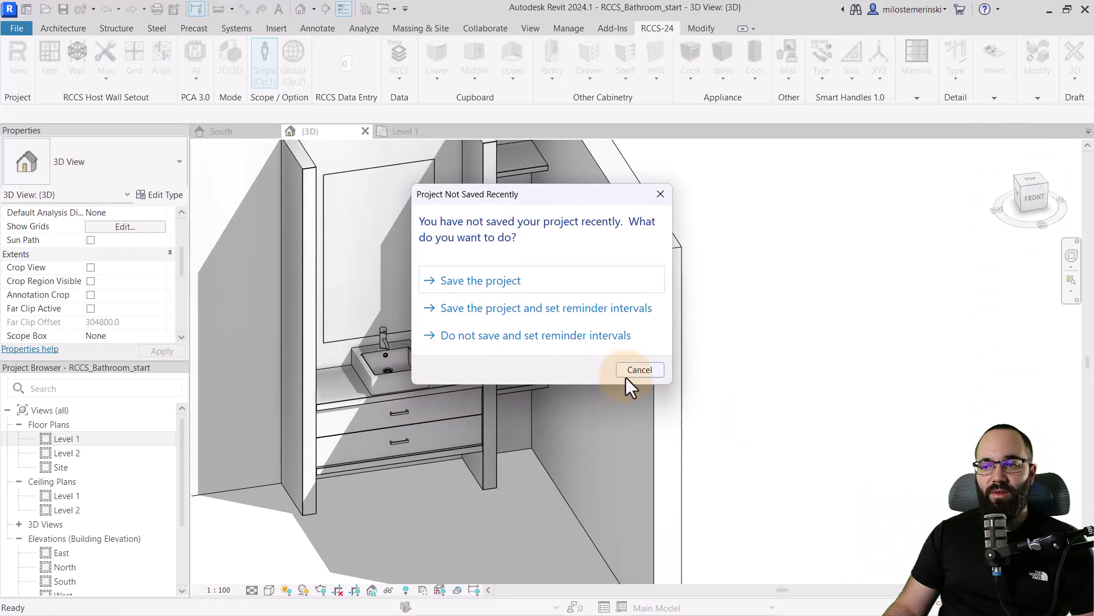
{"action": "left_click", "coordinate": [633, 371]}
Step: Delete the square basin from the countertop
{"action": "left_click", "coordinate": [414, 373]}
{"action": "left_click", "coordinate": [416, 371]}
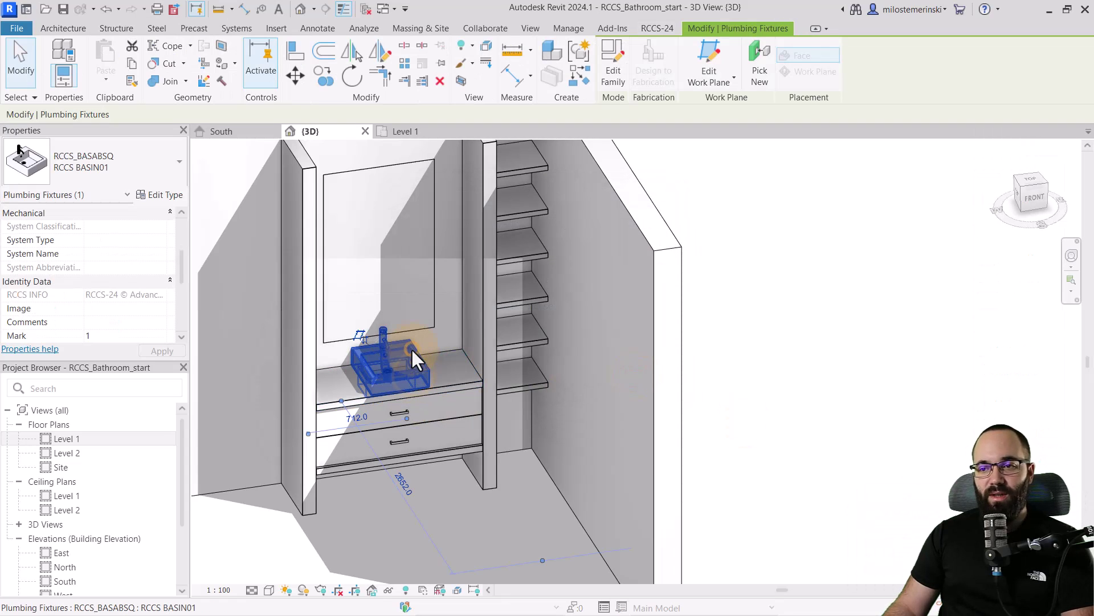
{"action": "key", "text": "Delete"}
Step: Insert the rectangular recessed basin RCCS_BASUBRC with its tap into the countertop above the drawers
{"action": "mouse_move", "coordinate": [1001, 84]}
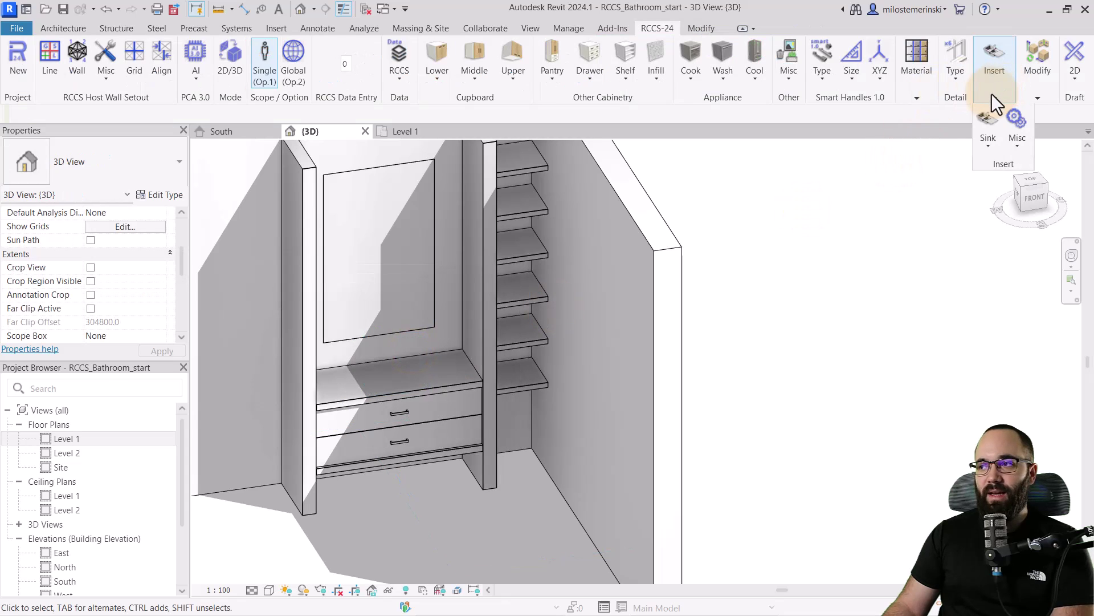
{"action": "left_click", "coordinate": [988, 136]}
{"action": "left_click", "coordinate": [1026, 431]}
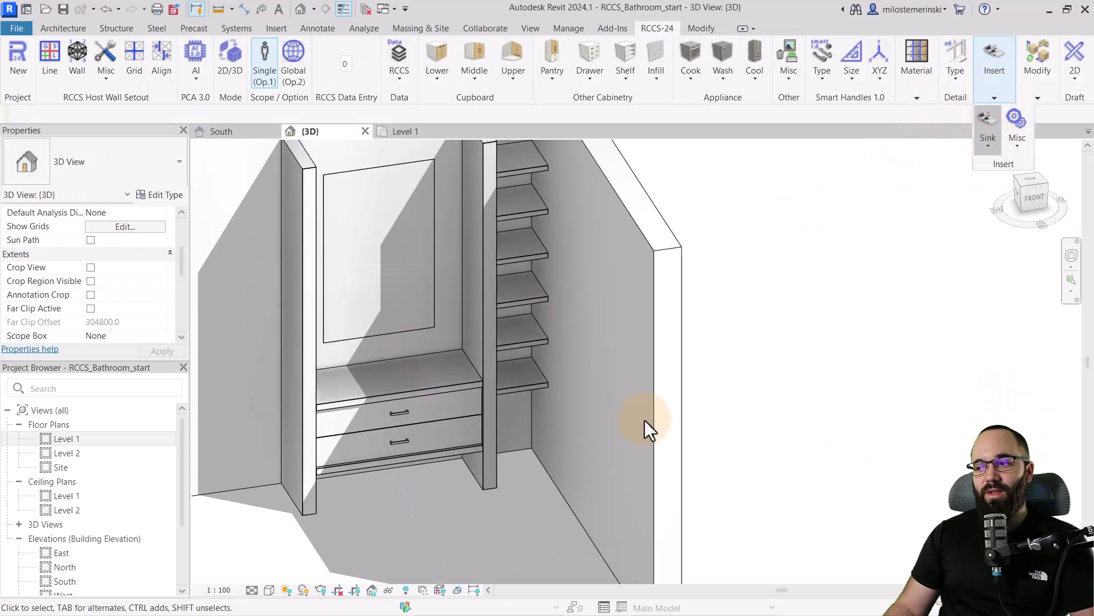
{"action": "scroll", "coordinate": [389, 371], "scroll_direction": "up", "scroll_amount": 3}
{"action": "scroll", "coordinate": [389, 371], "scroll_direction": "up", "scroll_amount": 2}
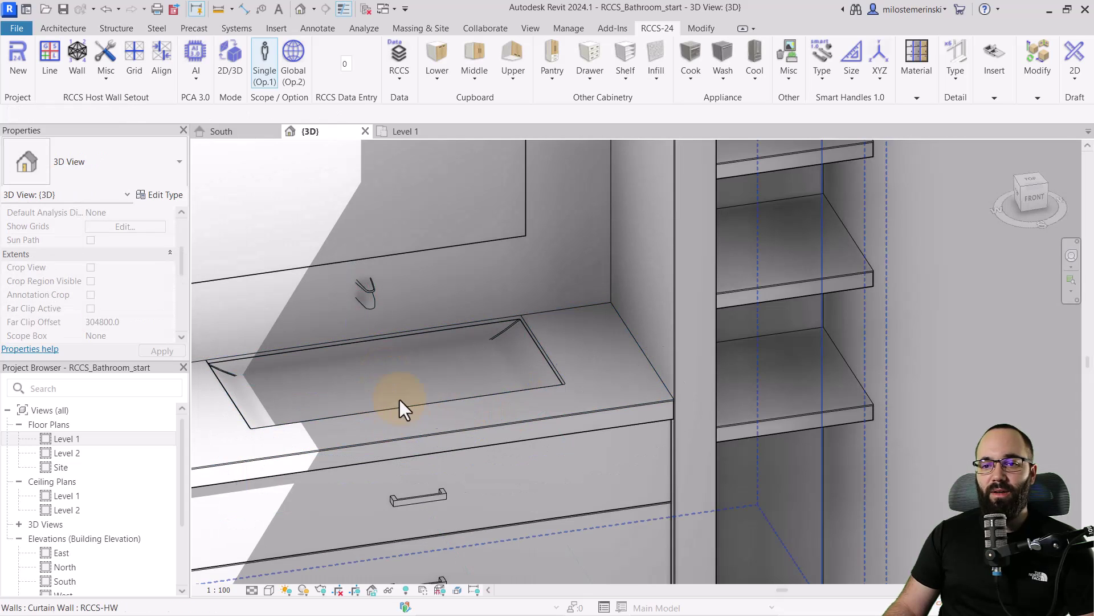
Step: Move the rectangular basin slightly away from the back wall in the Level 1 plan and return to the 3D view
{"action": "left_click", "coordinate": [378, 337]}
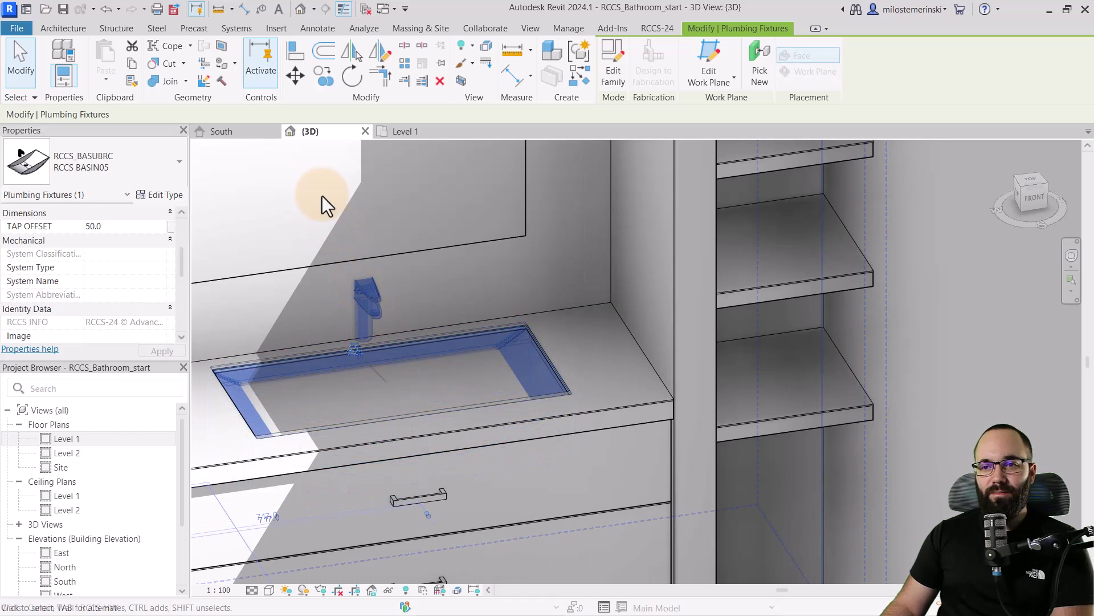
{"action": "left_click", "coordinate": [417, 135]}
{"action": "scroll", "coordinate": [374, 352], "scroll_direction": "up", "scroll_amount": 5}
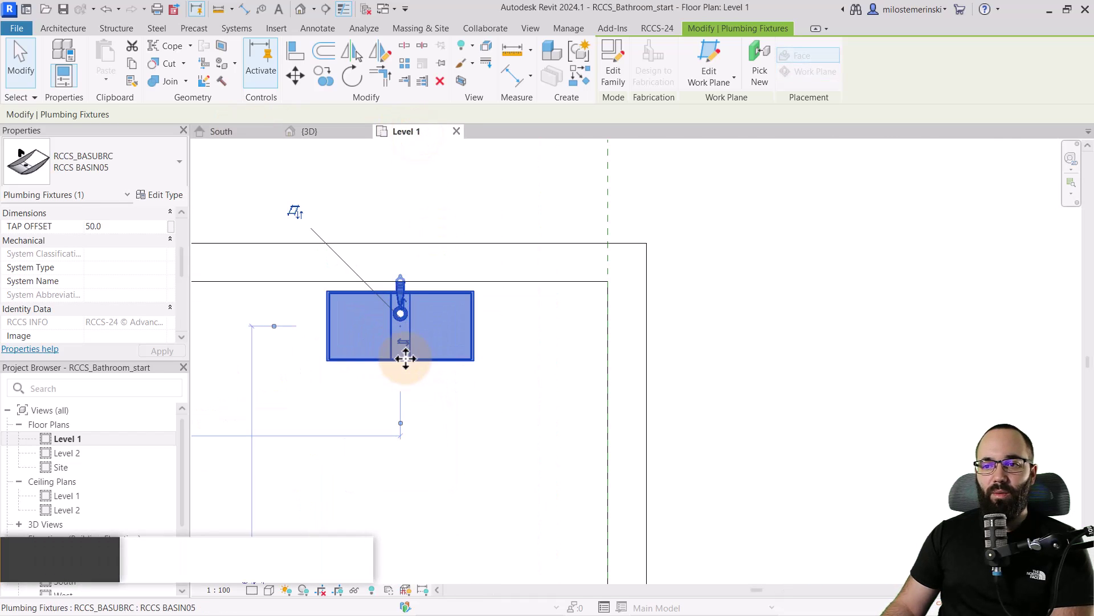
{"action": "left_click", "coordinate": [300, 83]}
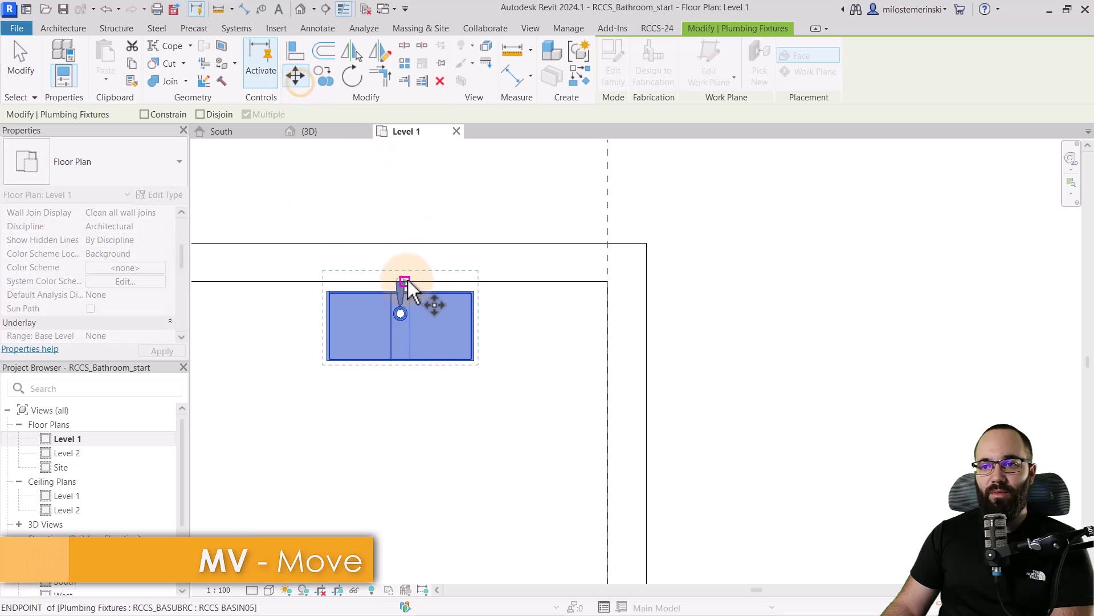
{"action": "scroll", "coordinate": [416, 293], "scroll_direction": "up", "scroll_amount": 2}
{"action": "left_click", "coordinate": [413, 275]}
{"action": "left_click", "coordinate": [413, 288]}
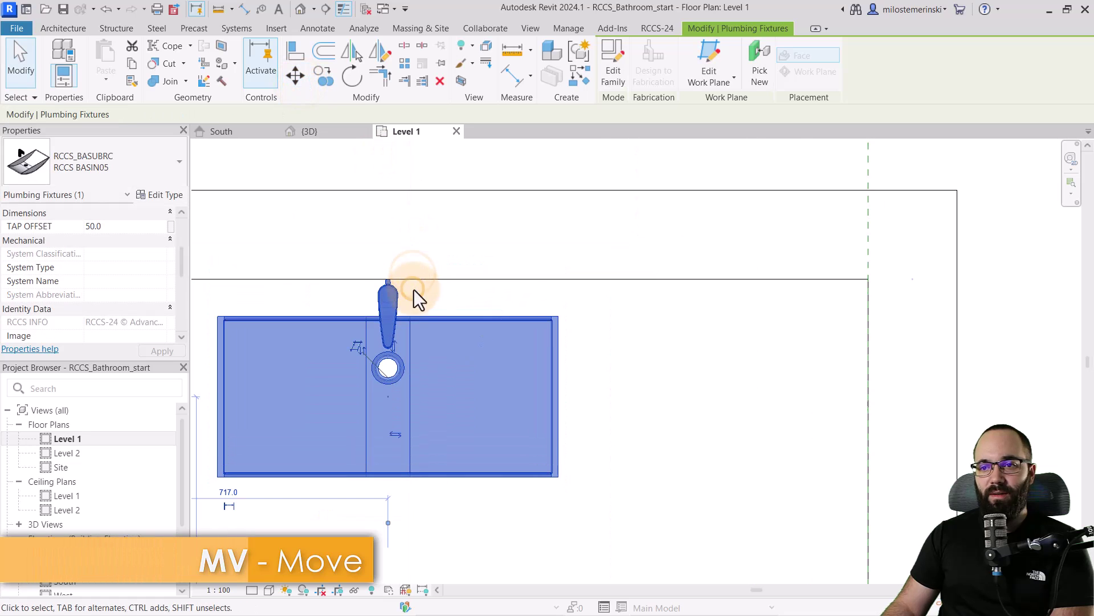
{"action": "left_click", "coordinate": [315, 131]}
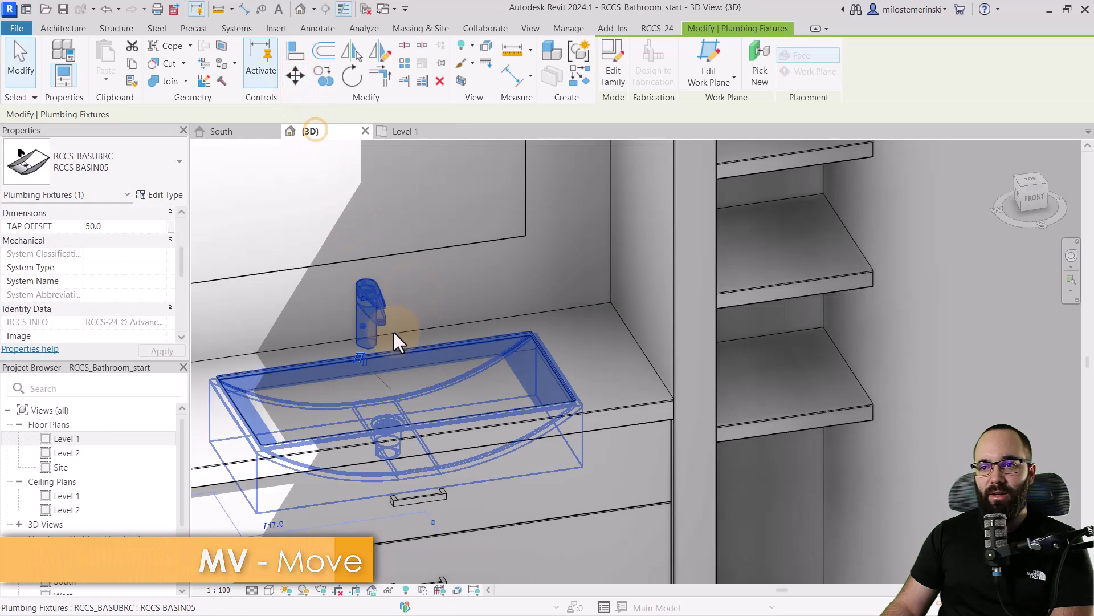
{"action": "left_click", "coordinate": [590, 362]}
{"action": "scroll", "coordinate": [570, 348], "scroll_direction": "down", "scroll_amount": 1}
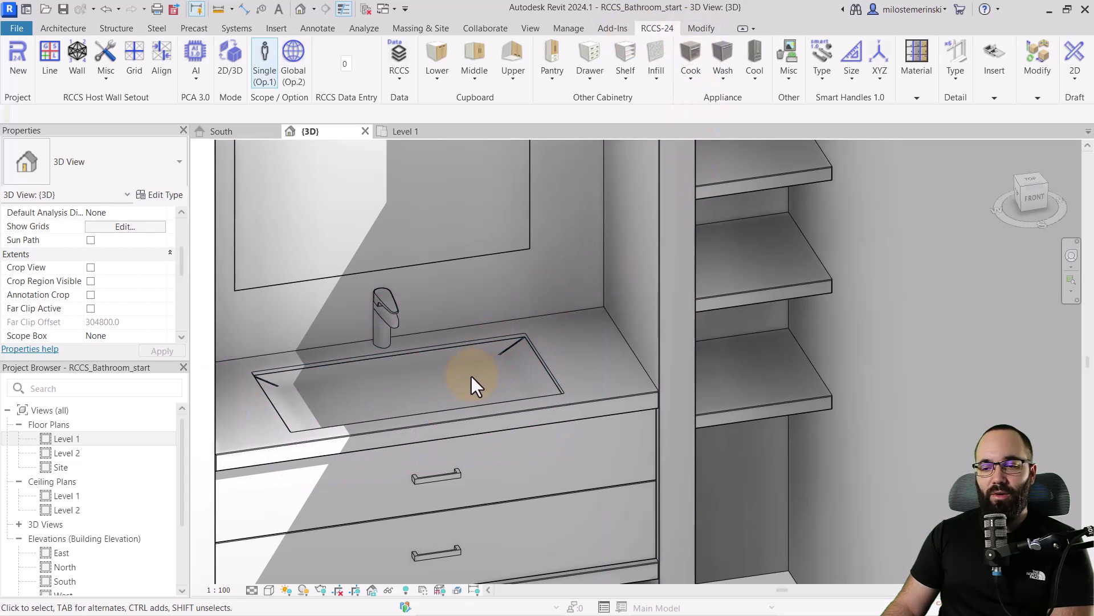
Step: Cut the upper drawer's geometry with the basin using the Cut geometry tool
{"action": "left_click", "coordinate": [698, 27]}
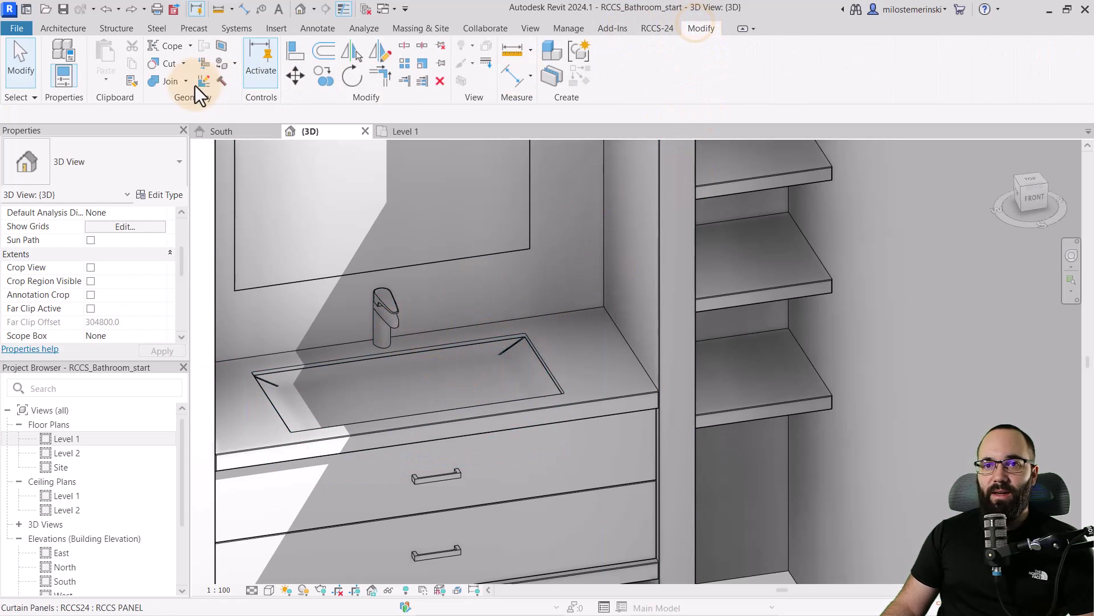
{"action": "left_click", "coordinate": [170, 65]}
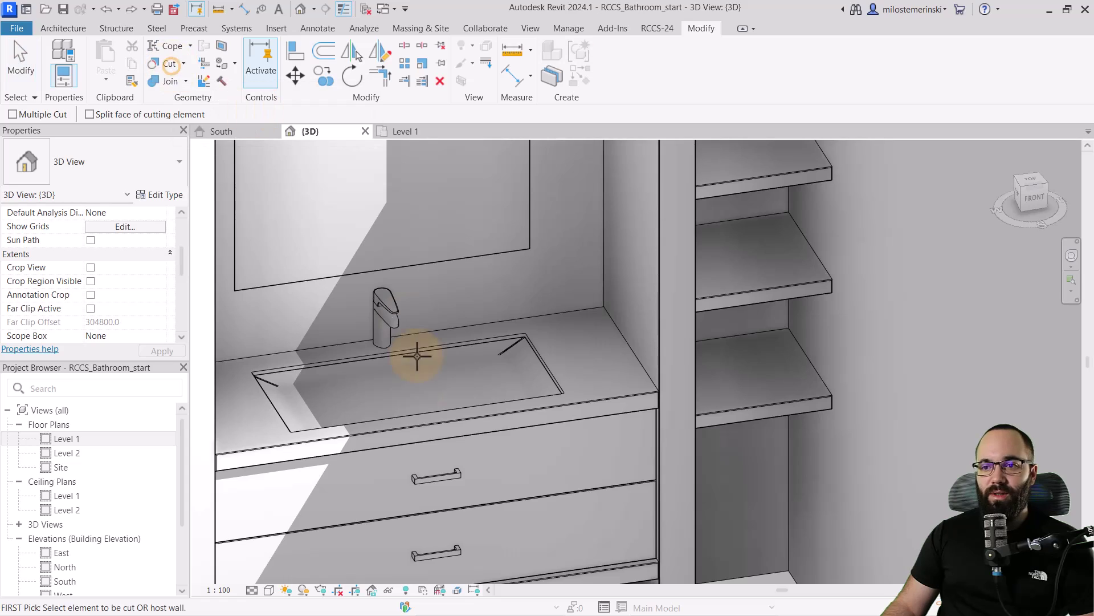
{"action": "left_click", "coordinate": [406, 448]}
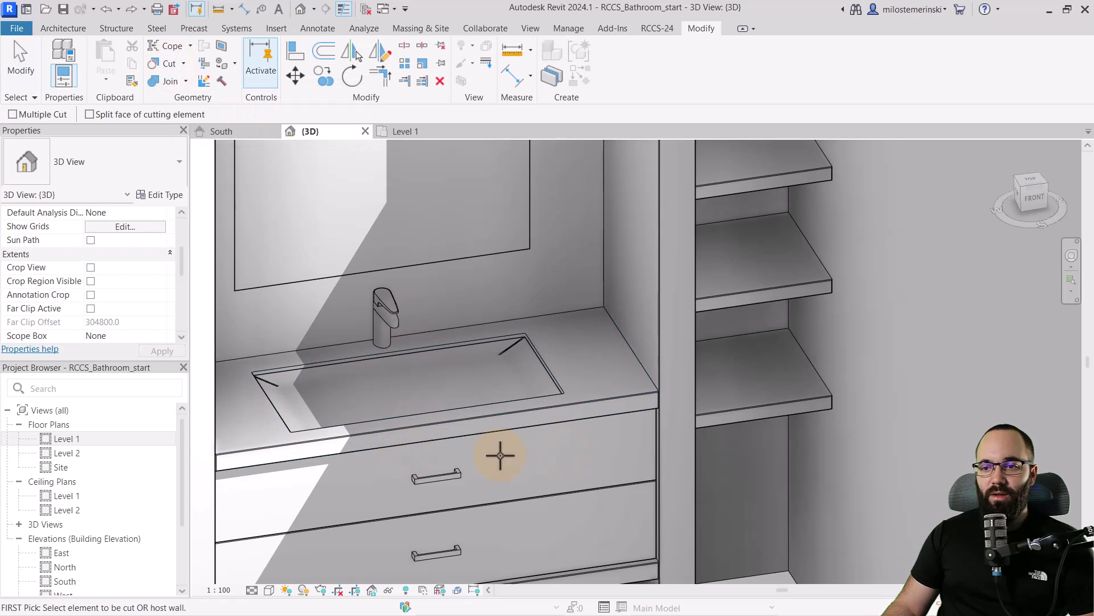
{"action": "left_click", "coordinate": [654, 439]}
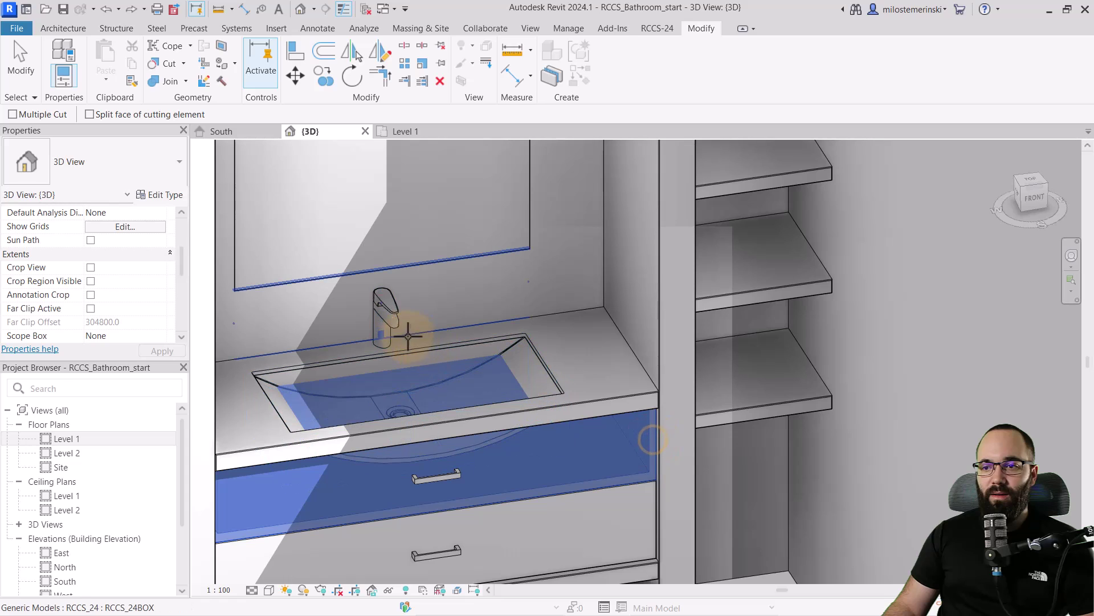
{"action": "key", "text": "Escape"}
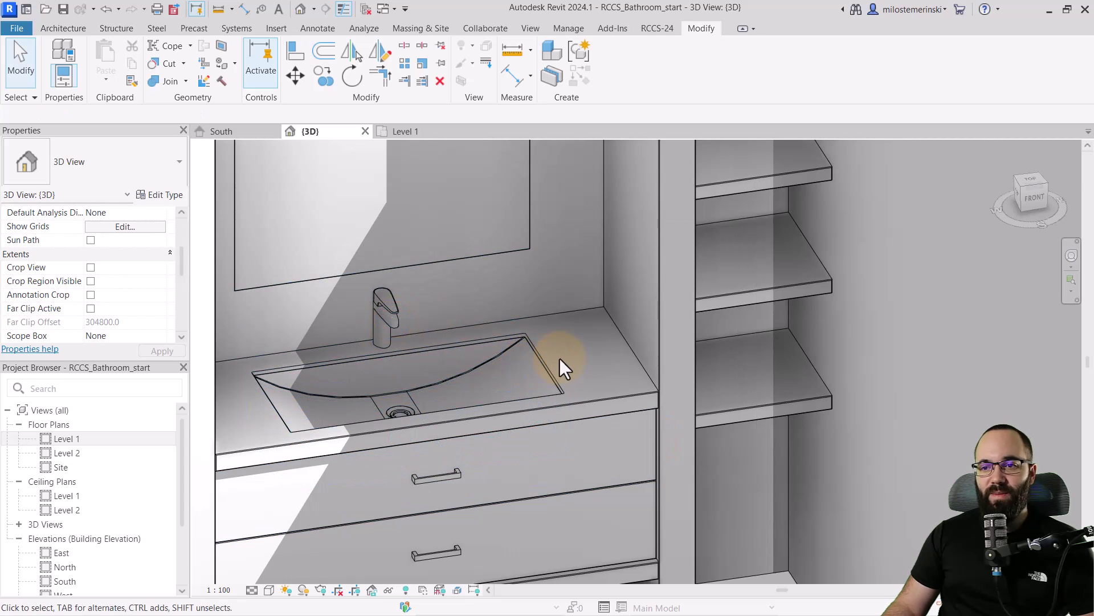
Step: Shift the rectangular basin sideways along the countertop to a side offset of about 716 mm
{"action": "scroll", "coordinate": [513, 357], "scroll_direction": "down", "scroll_amount": 2}
{"action": "left_click", "coordinate": [415, 334]}
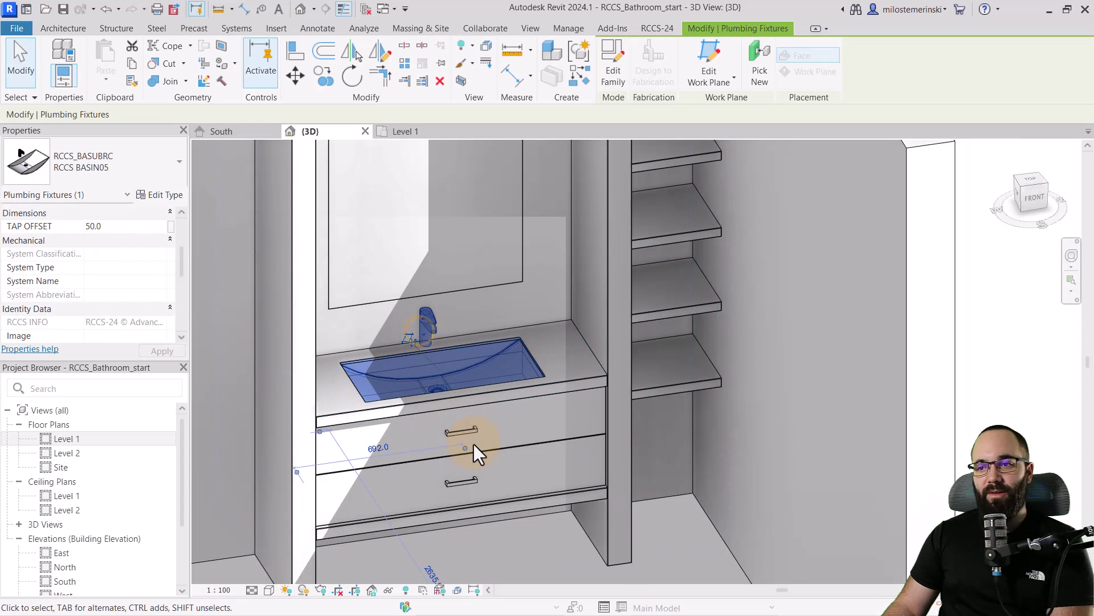
{"action": "left_click_drag", "start_coordinate": [429, 399], "coordinate": [439, 409]}
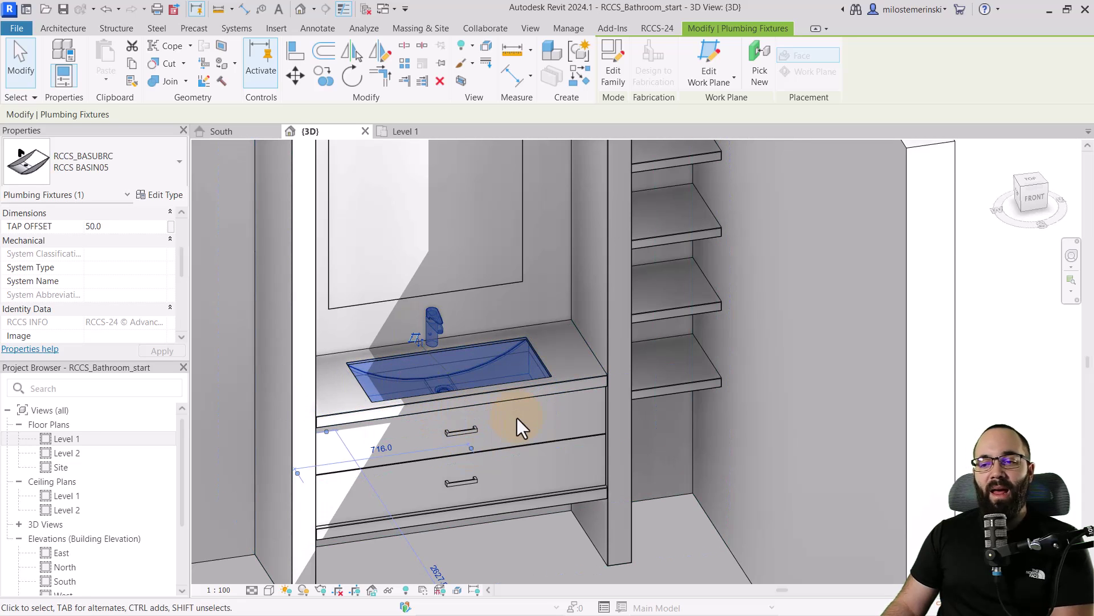
{"action": "key", "text": "Escape"}
{"action": "scroll", "coordinate": [461, 376], "scroll_direction": "down", "scroll_amount": 2}
Step: Change the handles on the upper and lower drawers to the Bar 4 smart handle type
{"action": "left_click", "coordinate": [649, 29]}
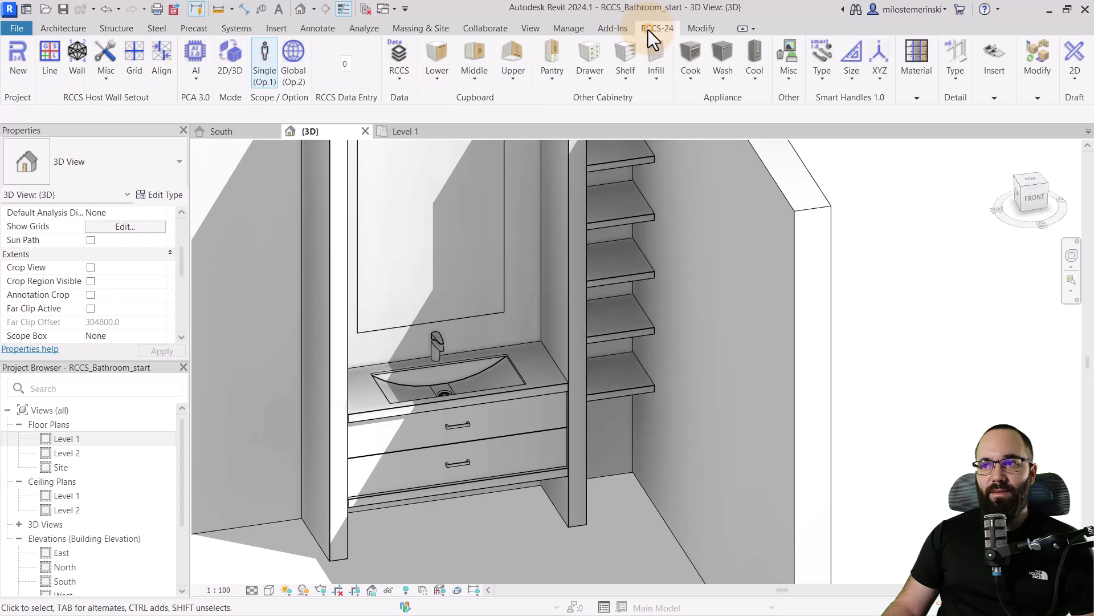
{"action": "scroll", "coordinate": [451, 430], "scroll_direction": "up", "scroll_amount": 4}
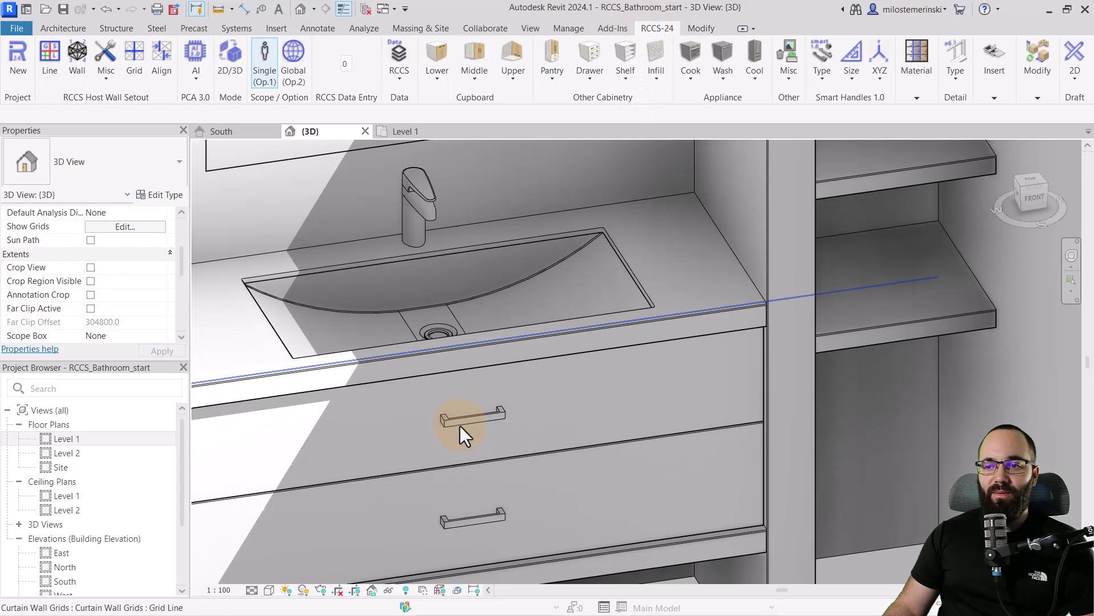
{"action": "scroll", "coordinate": [455, 419], "scroll_direction": "down", "scroll_amount": 1}
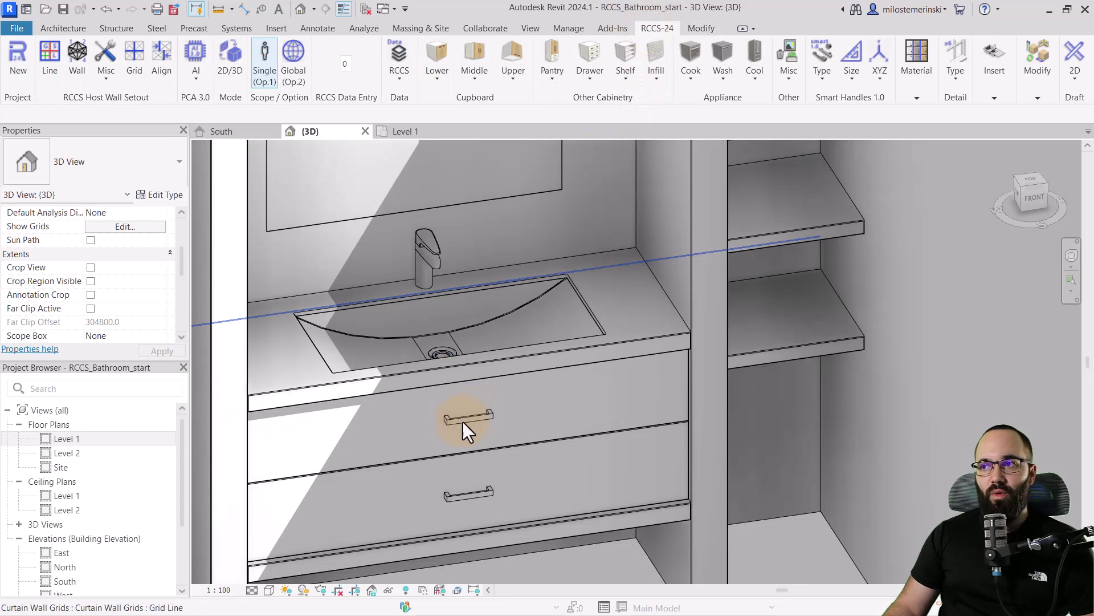
{"action": "left_click", "coordinate": [819, 79]}
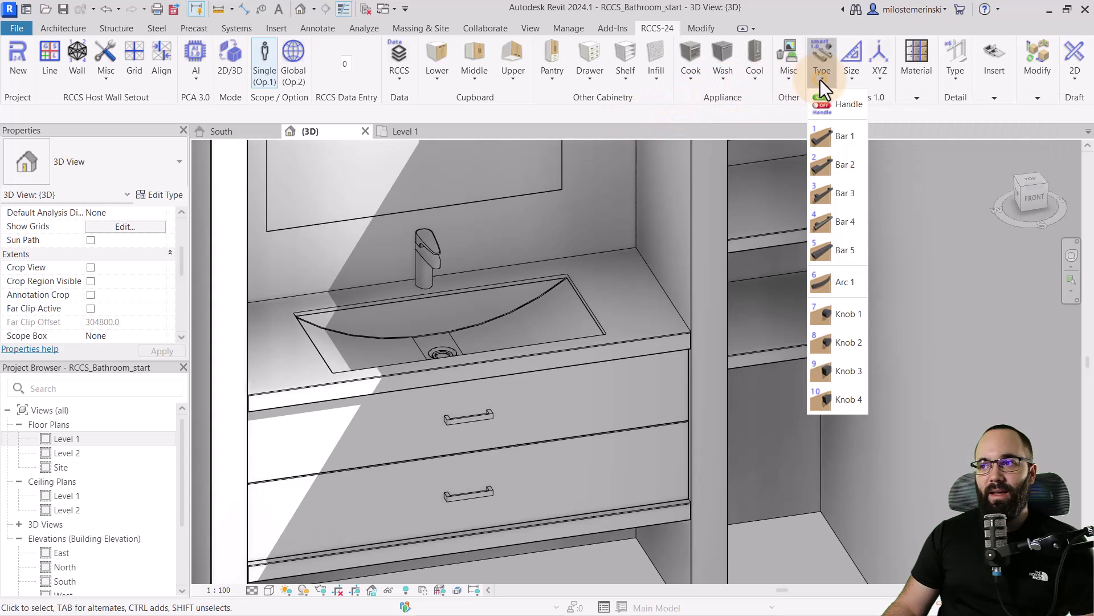
{"action": "left_click", "coordinate": [828, 225]}
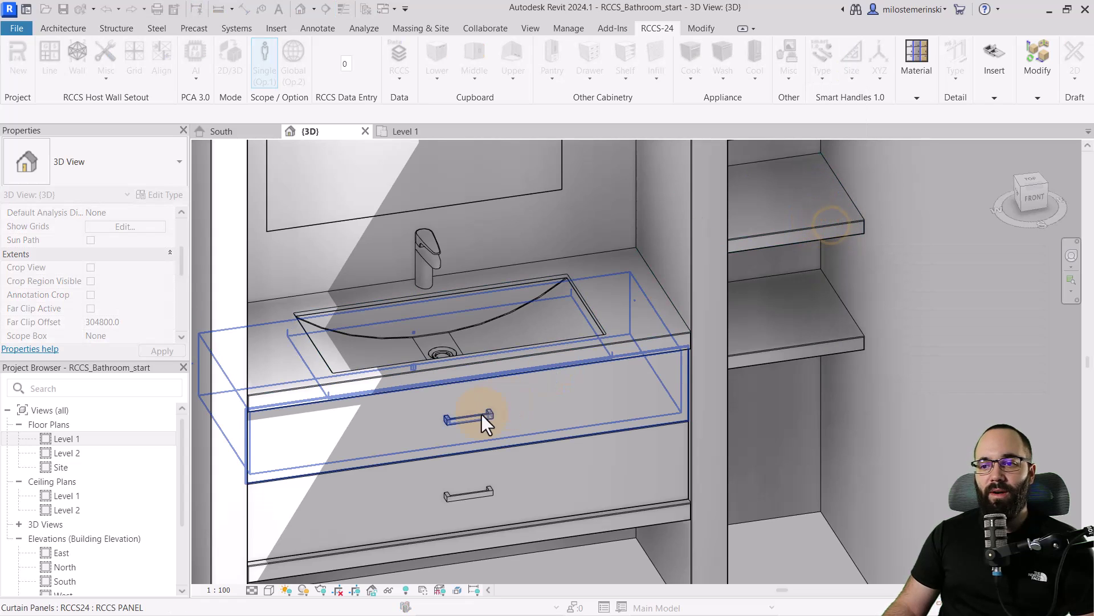
{"action": "left_click", "coordinate": [517, 440]}
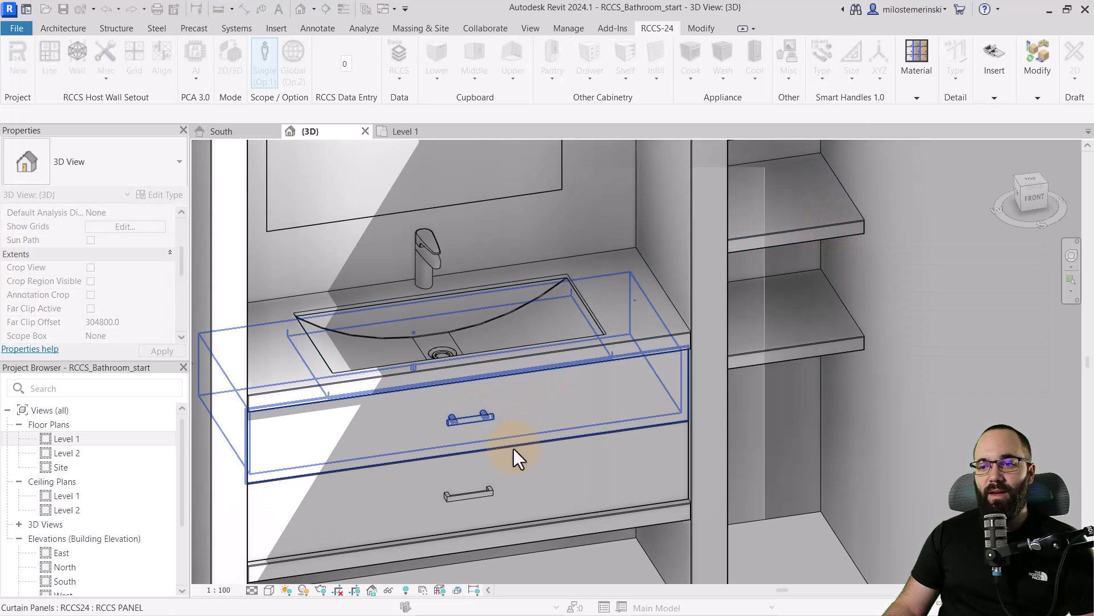
{"action": "left_click", "coordinate": [517, 491]}
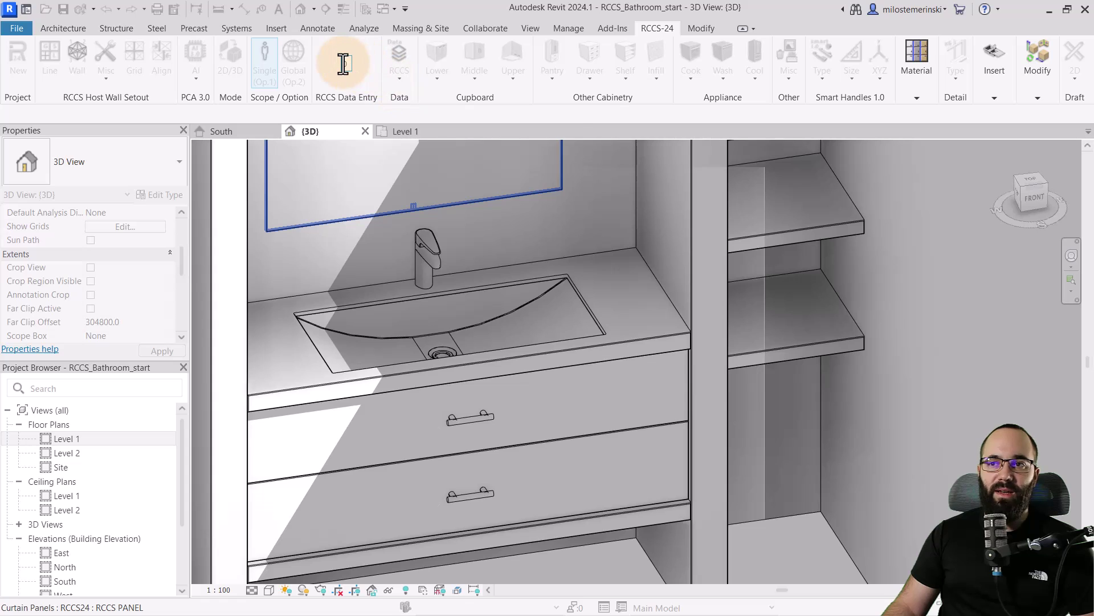
{"action": "key", "text": "Escape"}
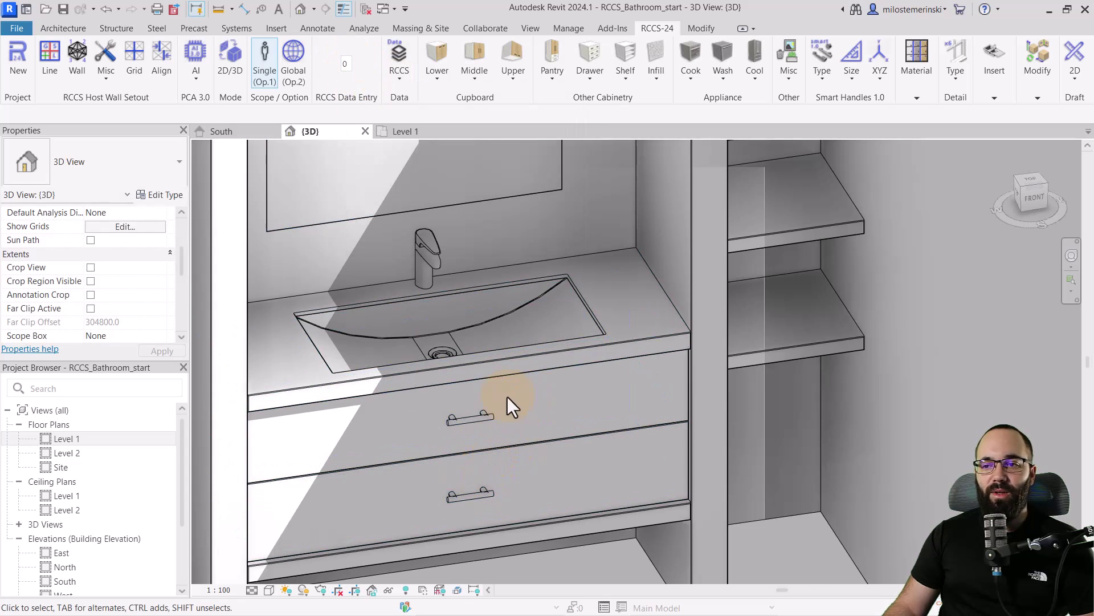
Step: Switch the 3D view's visual style to show realistic material textures and view the whole bathroom cabinet
{"action": "scroll", "coordinate": [559, 524], "scroll_direction": "down", "scroll_amount": 5}
{"action": "middle_click_drag", "start_coordinate": [553, 528], "coordinate": [482, 495], "text": "shift"}
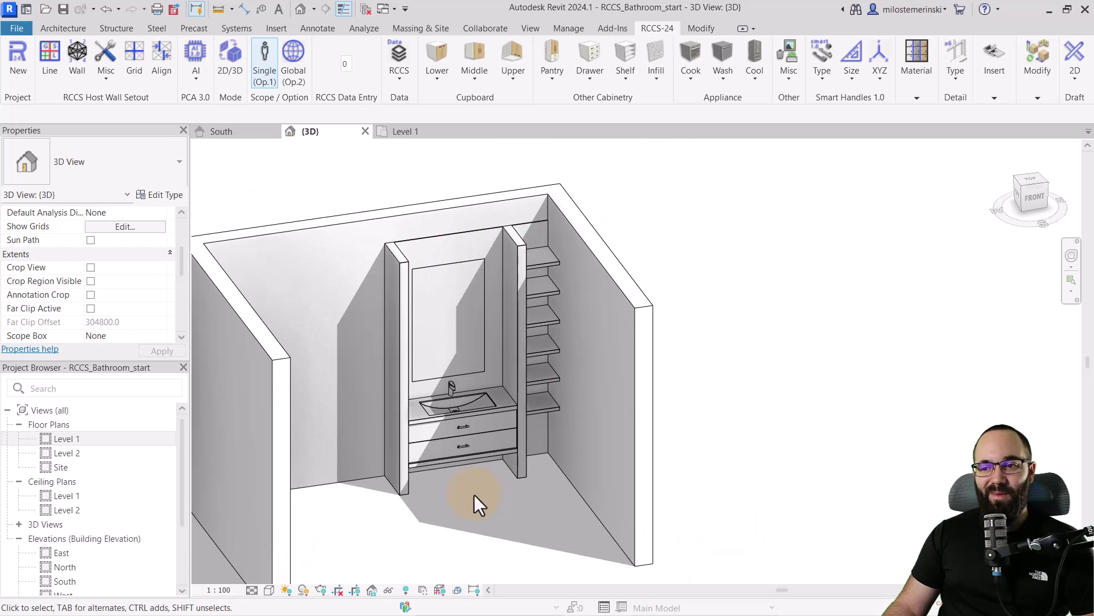
{"action": "left_click", "coordinate": [269, 590]}
{"action": "left_click", "coordinate": [304, 574]}
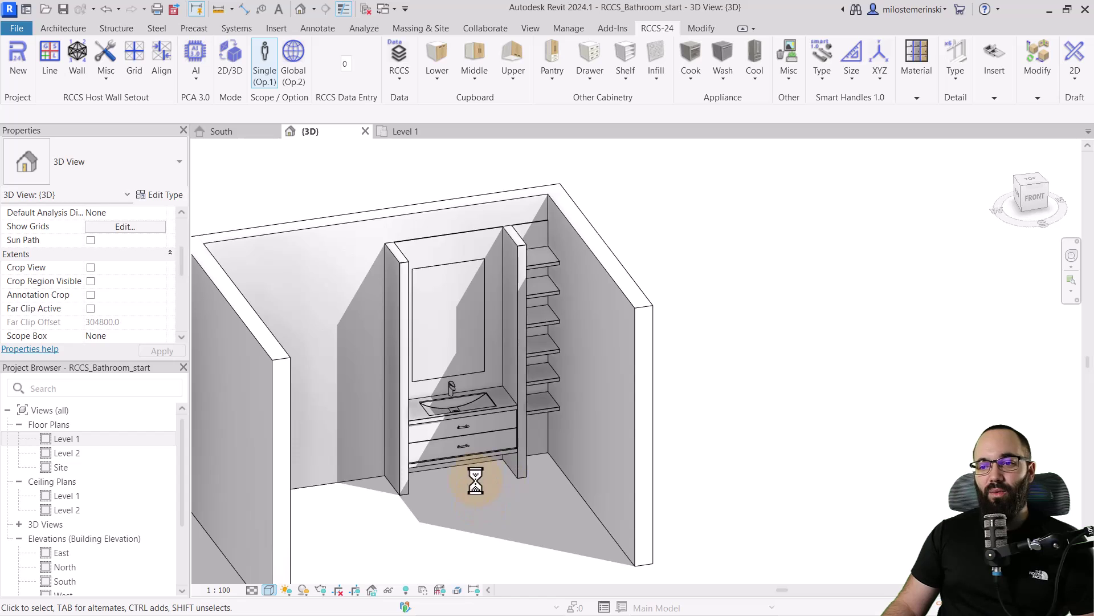
{"action": "middle_click_drag", "start_coordinate": [491, 498], "coordinate": [535, 536], "text": "shift"}
{"action": "scroll", "coordinate": [518, 518], "scroll_direction": "up", "scroll_amount": 3}
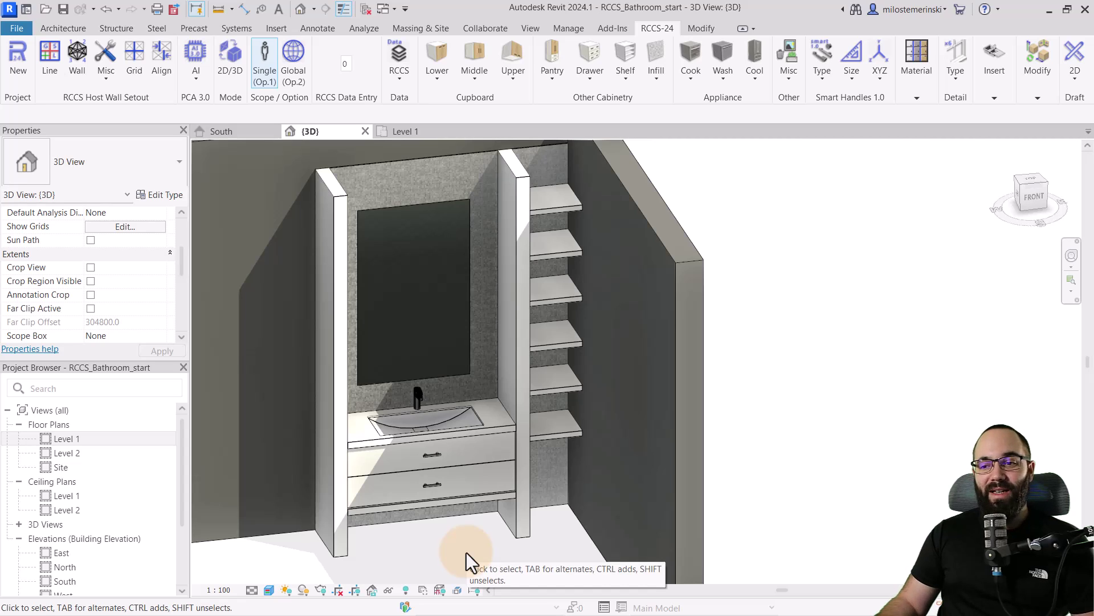